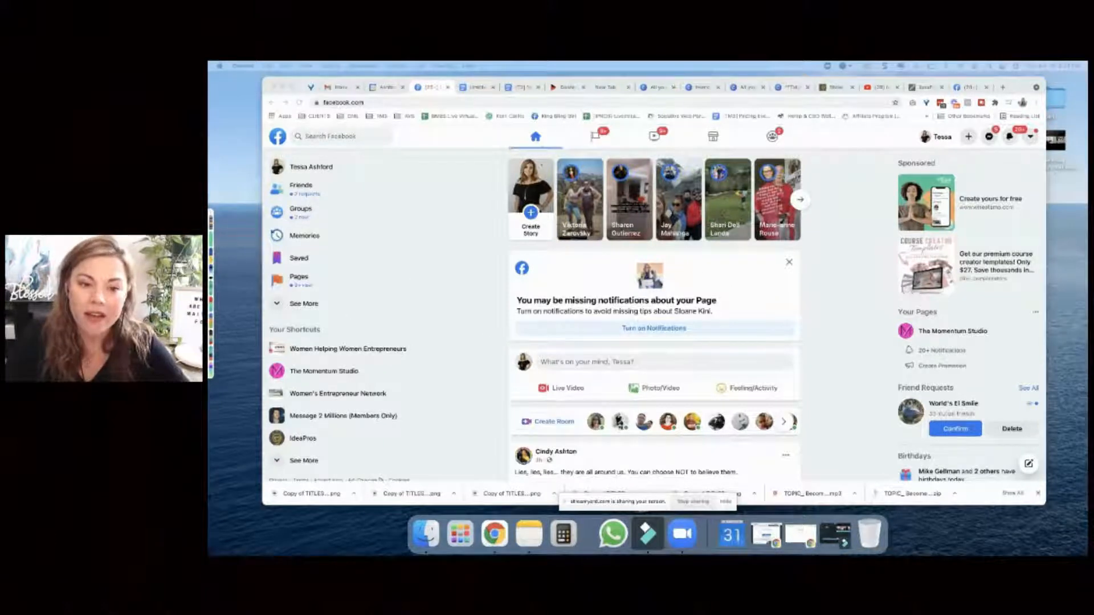
In Chrome, open Facebook's Pages section from the sidebar and start creating a new Page
{"action": "left_click", "coordinate": [536, 138]}
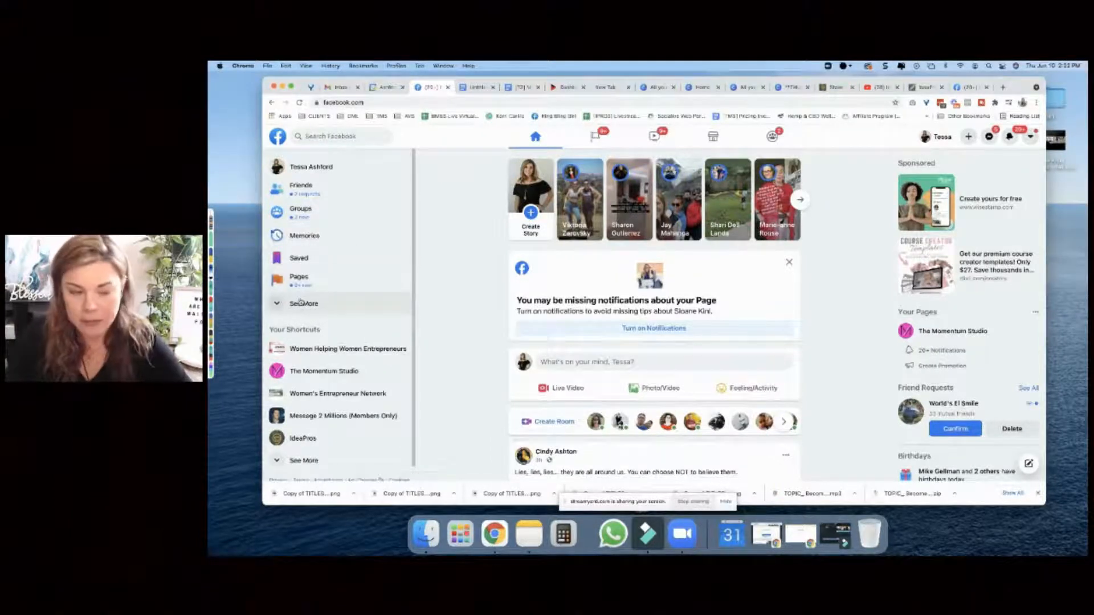
{"action": "left_click", "coordinate": [302, 303]}
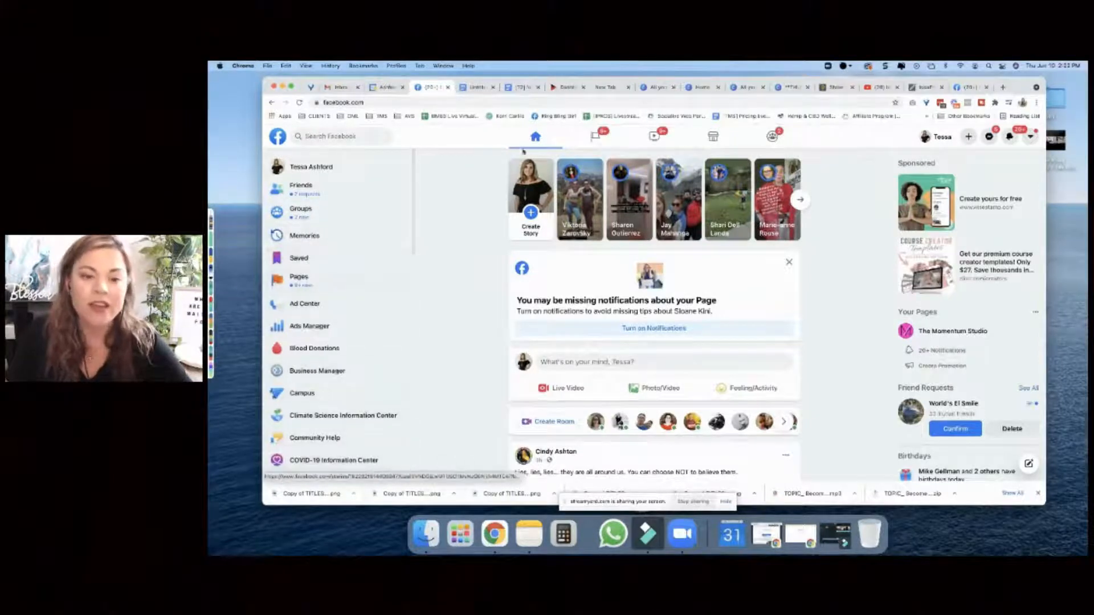
{"action": "left_click", "coordinate": [597, 138]}
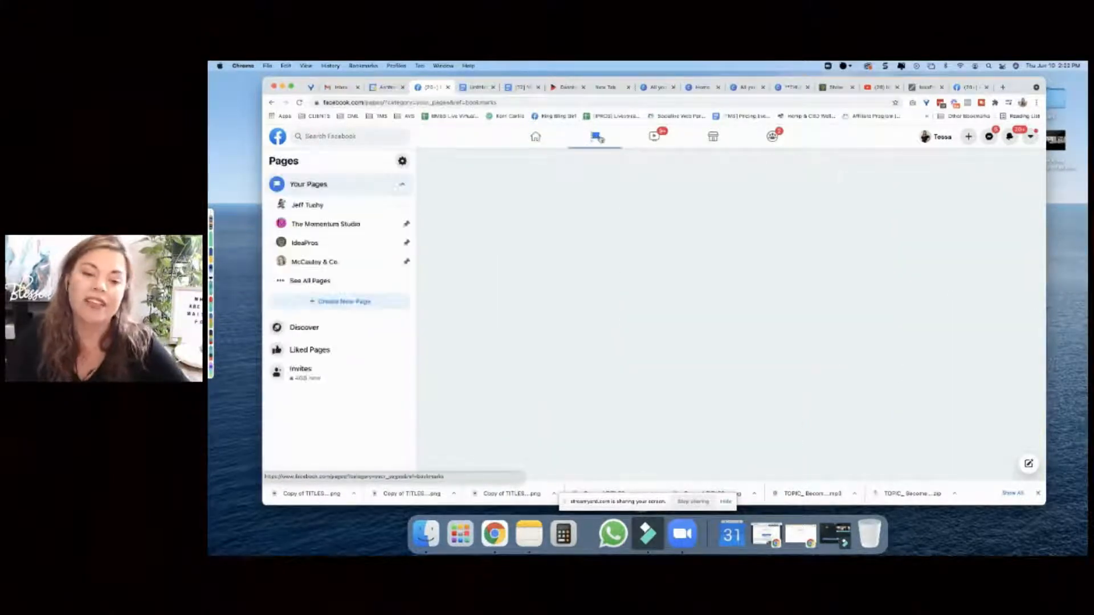
{"action": "left_click", "coordinate": [346, 302]}
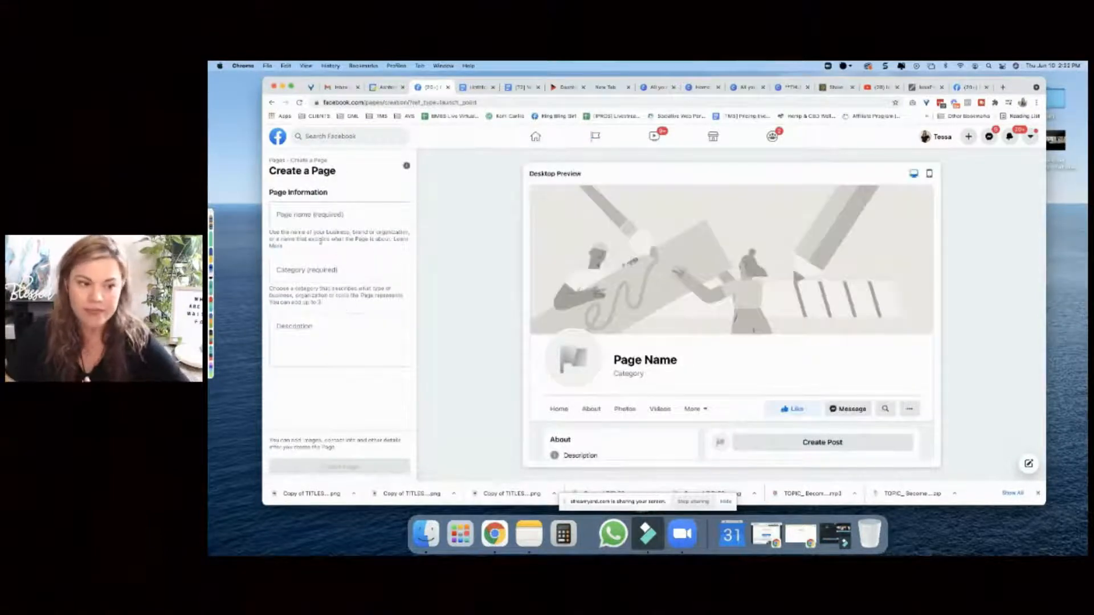
Create the Page 'Tessa's Rad Page' with category Education and description 'coming soon'
{"action": "left_click", "coordinate": [311, 217]}
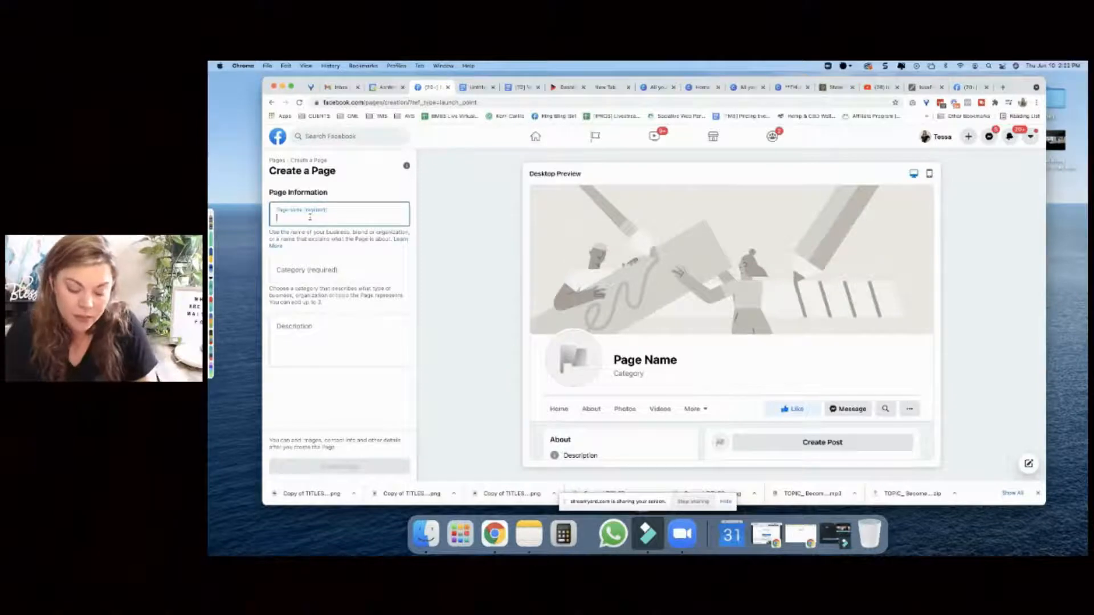
{"action": "type", "text": "Tessa'"}
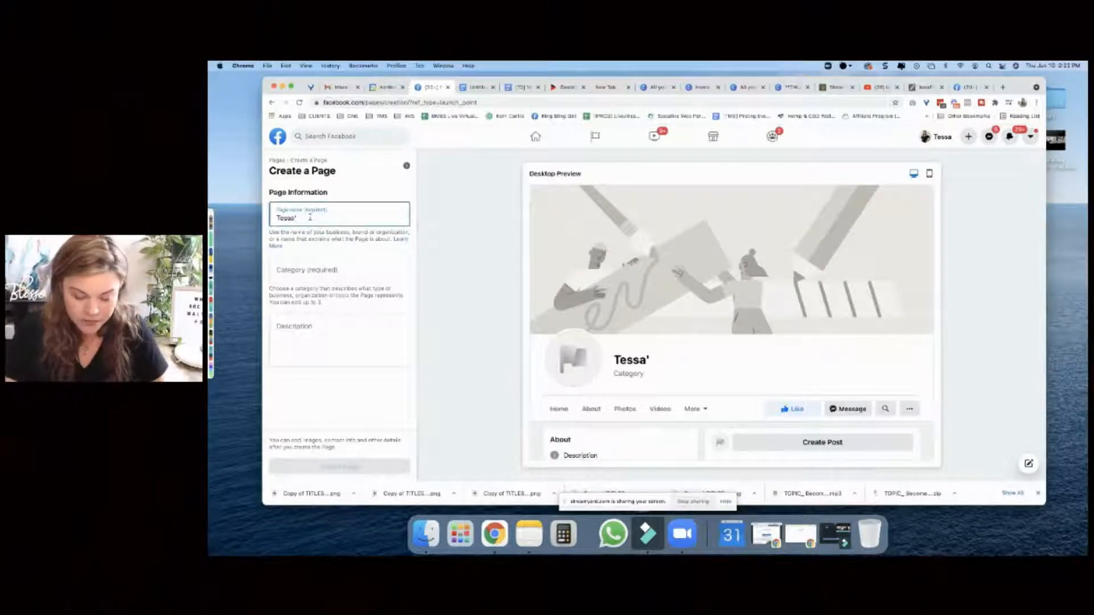
{"action": "type", "text": "s Rad P"}
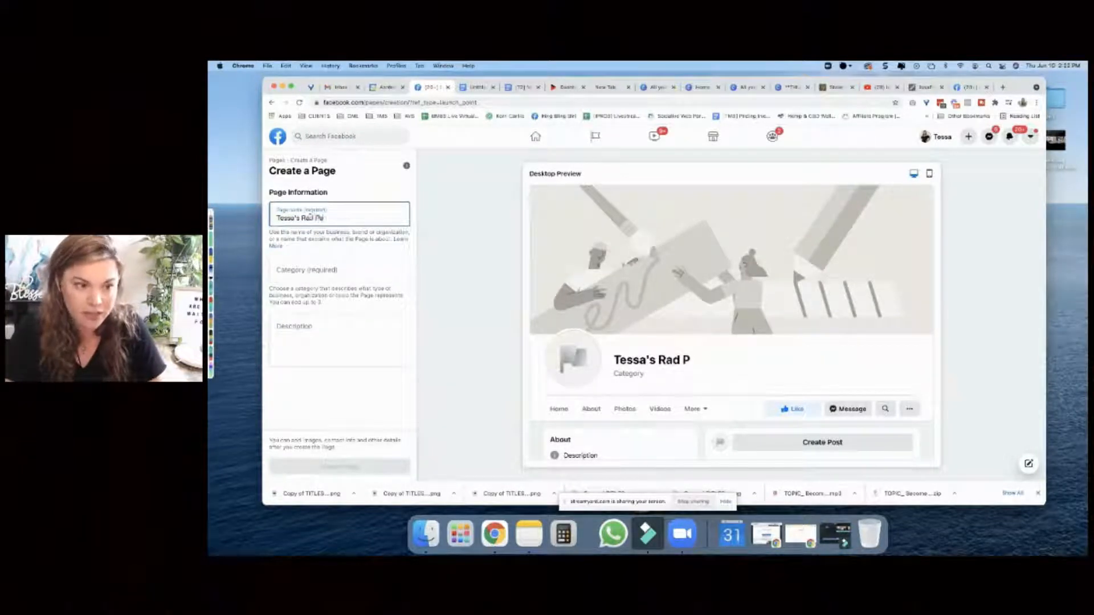
{"action": "type", "text": "age"}
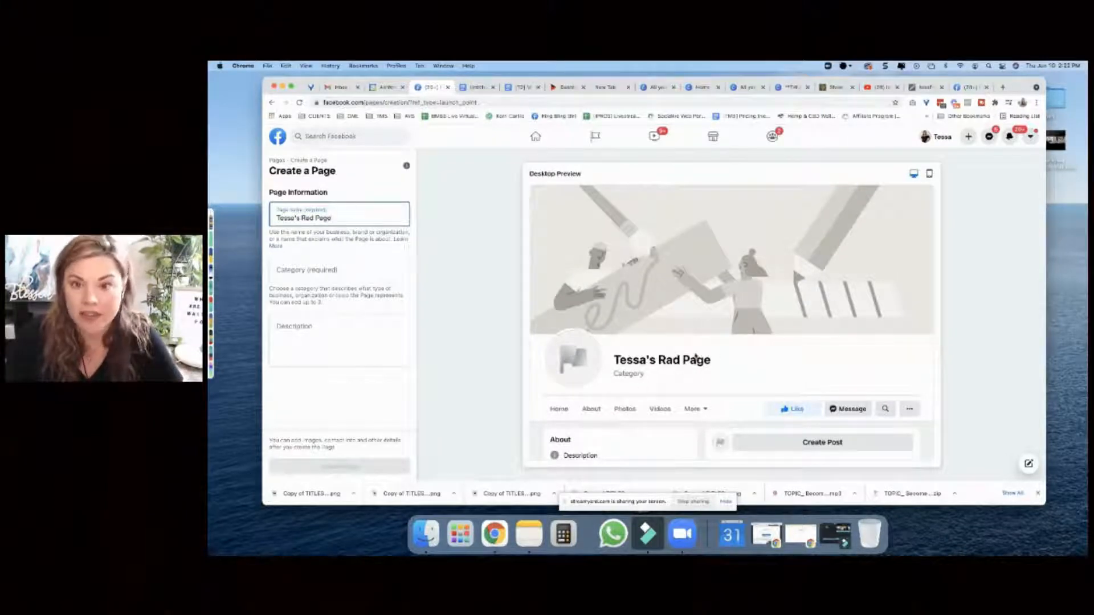
{"action": "left_click", "coordinate": [312, 271]}
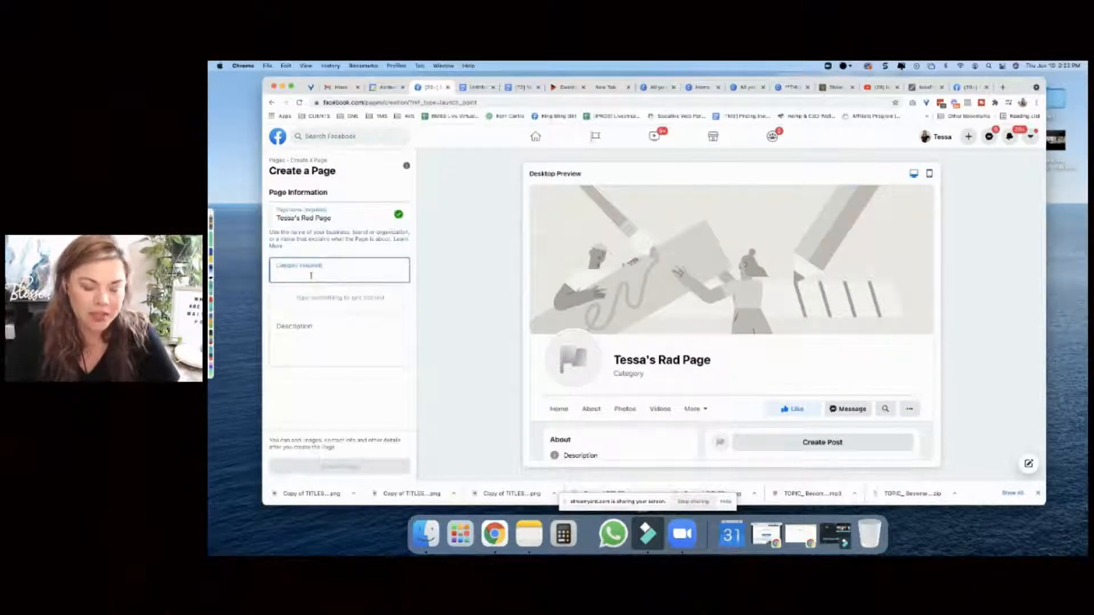
{"action": "type", "text": "ed"}
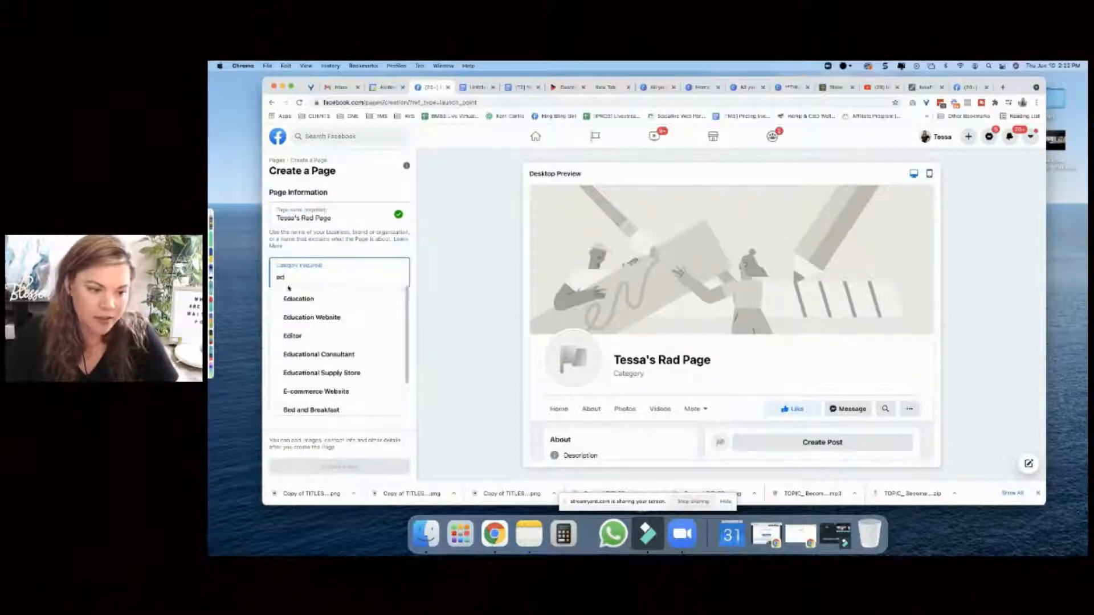
{"action": "left_click", "coordinate": [298, 294]}
{"action": "left_click", "coordinate": [328, 345]}
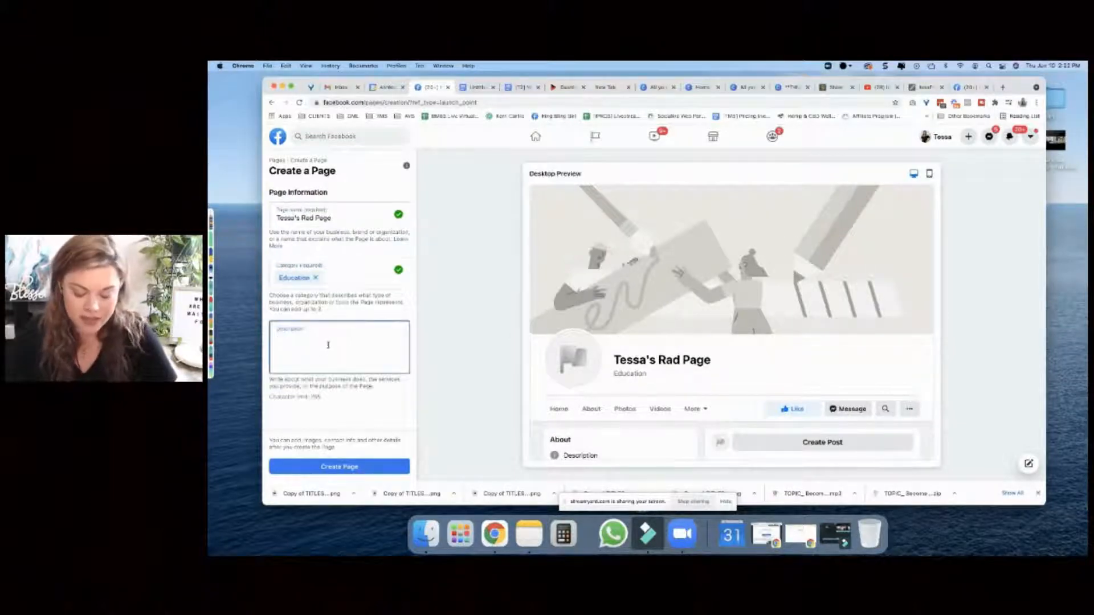
{"action": "type", "text": "coming soon"}
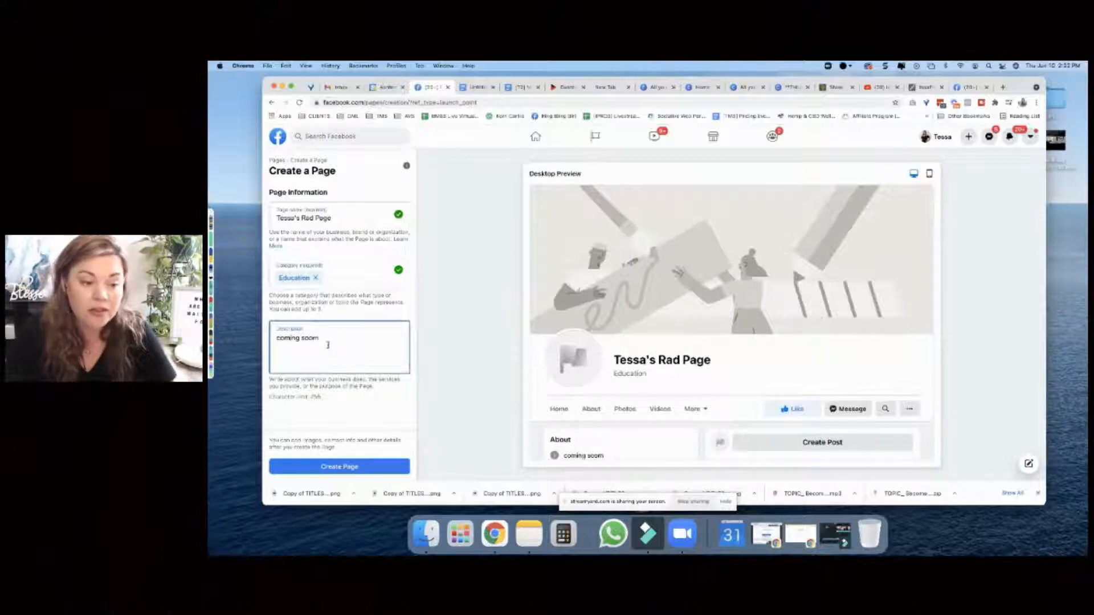
{"action": "key", "text": "BackSpace"}
{"action": "type", "text": "n"}
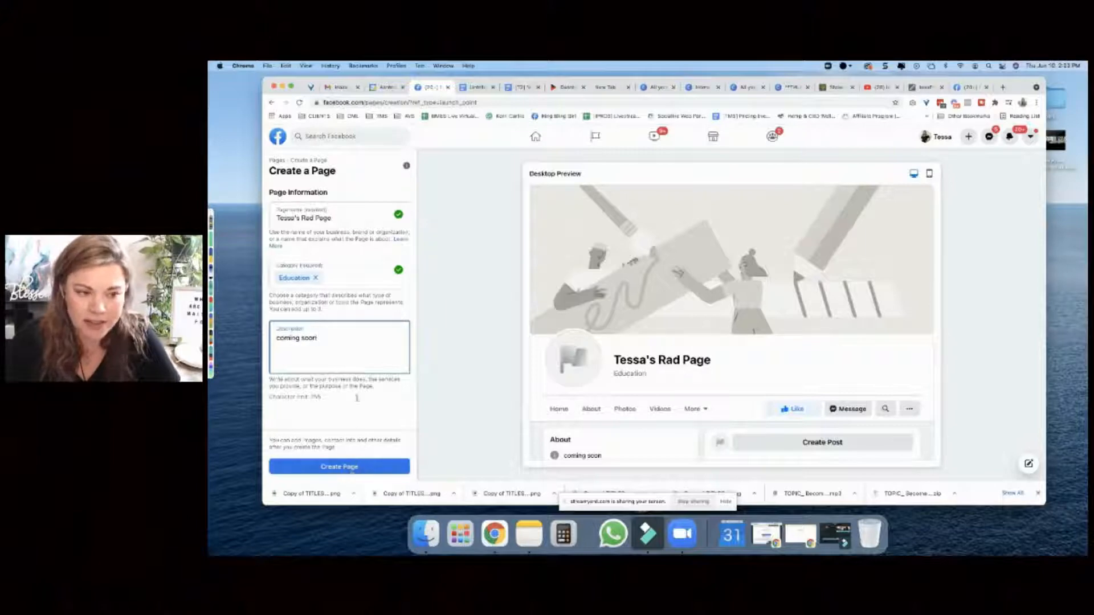
{"action": "left_click", "coordinate": [336, 469]}
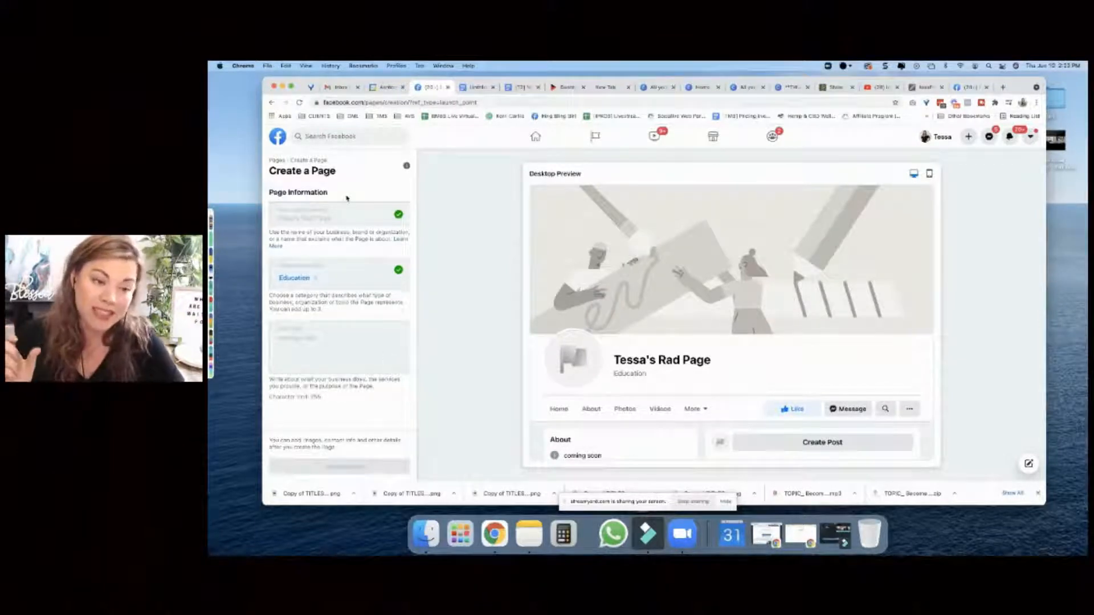
{"action": "scroll", "coordinate": [286, 269], "scroll_direction": "down", "scroll_amount": 3}
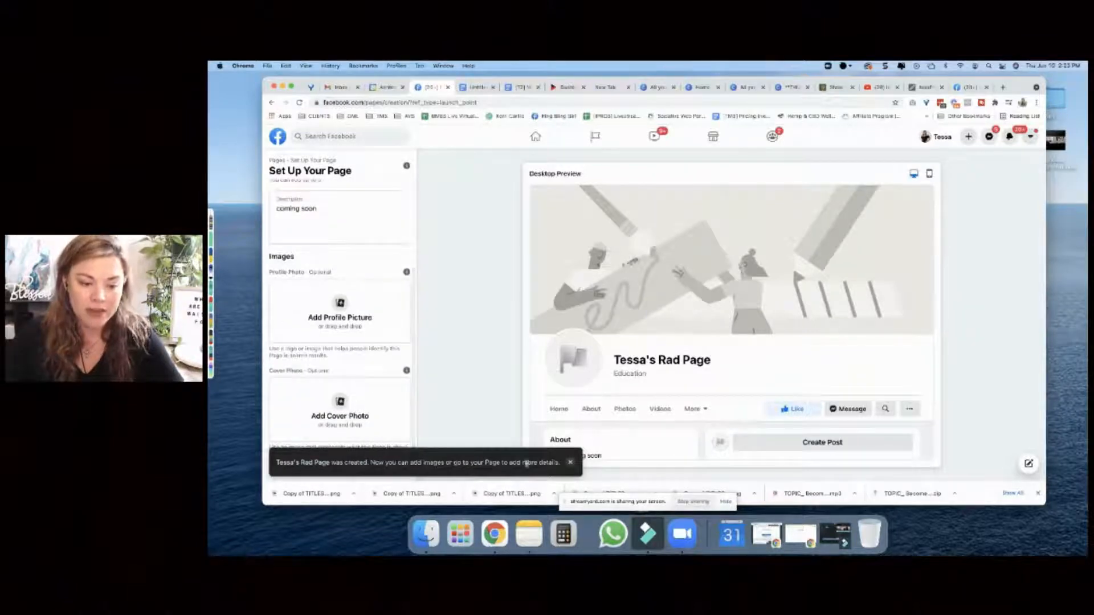
Dismiss the page-created notice and close the WhatsApp connection prompt
{"action": "left_click", "coordinate": [570, 464]}
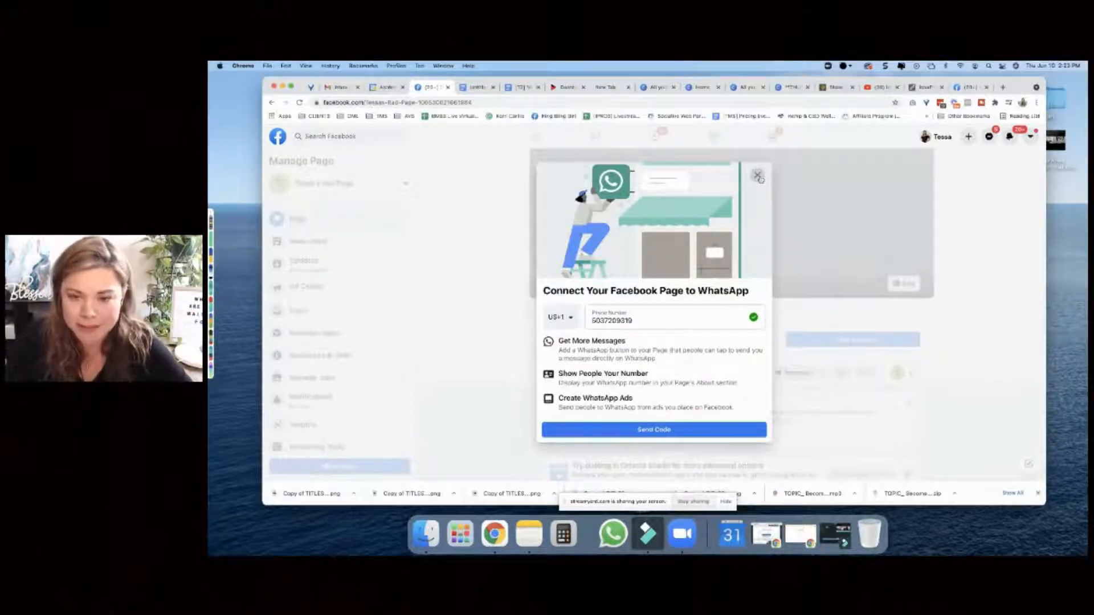
{"action": "left_click", "coordinate": [758, 177]}
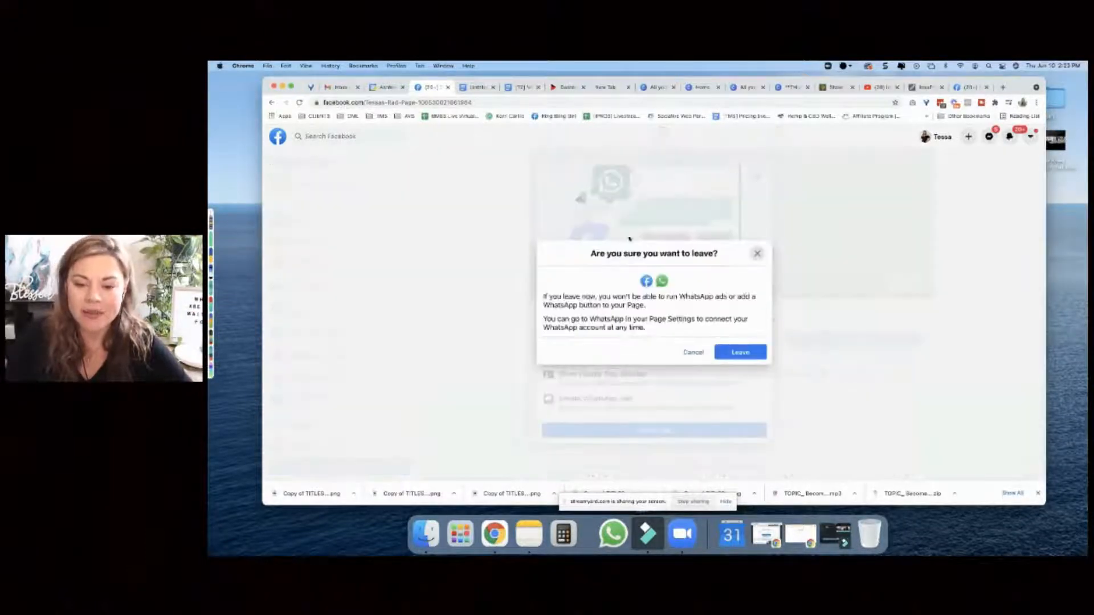
{"action": "left_click", "coordinate": [744, 352]}
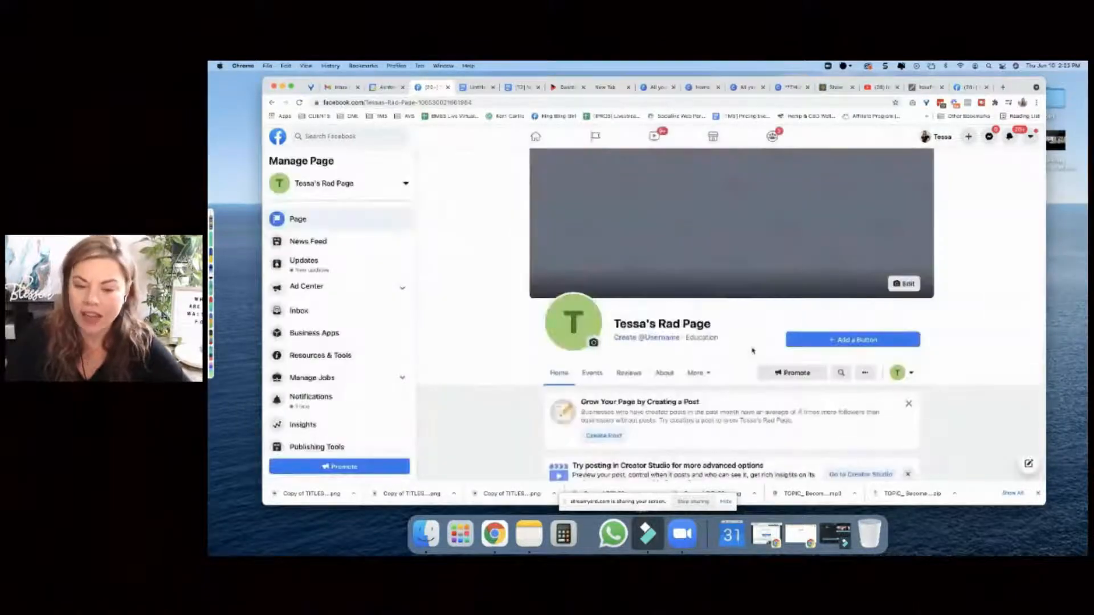
{"action": "scroll", "coordinate": [723, 415], "scroll_direction": "down", "scroll_amount": 2}
{"action": "scroll", "coordinate": [722, 418], "scroll_direction": "up", "scroll_amount": 2}
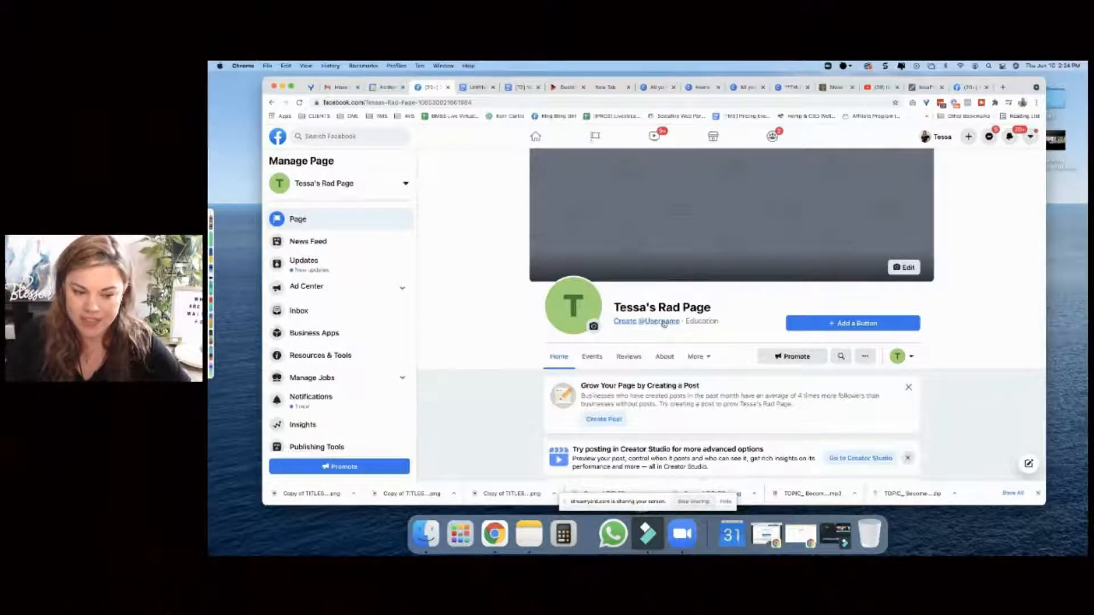
{"action": "left_click", "coordinate": [663, 323]}
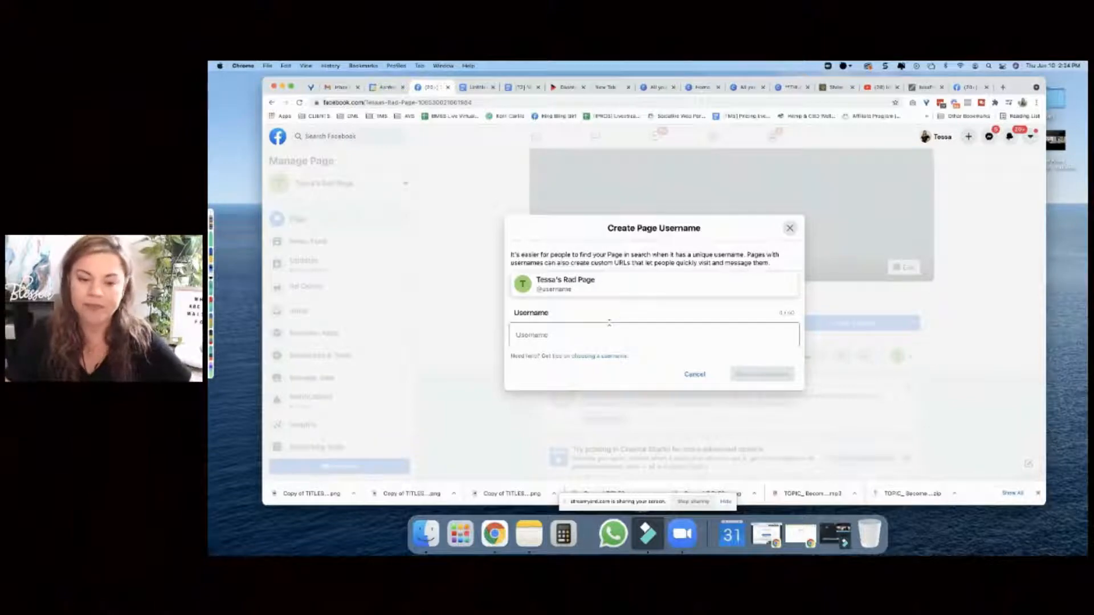
Create the Page username tessasradpage once it checks as available, then close the confirmation
{"action": "left_click", "coordinate": [540, 338]}
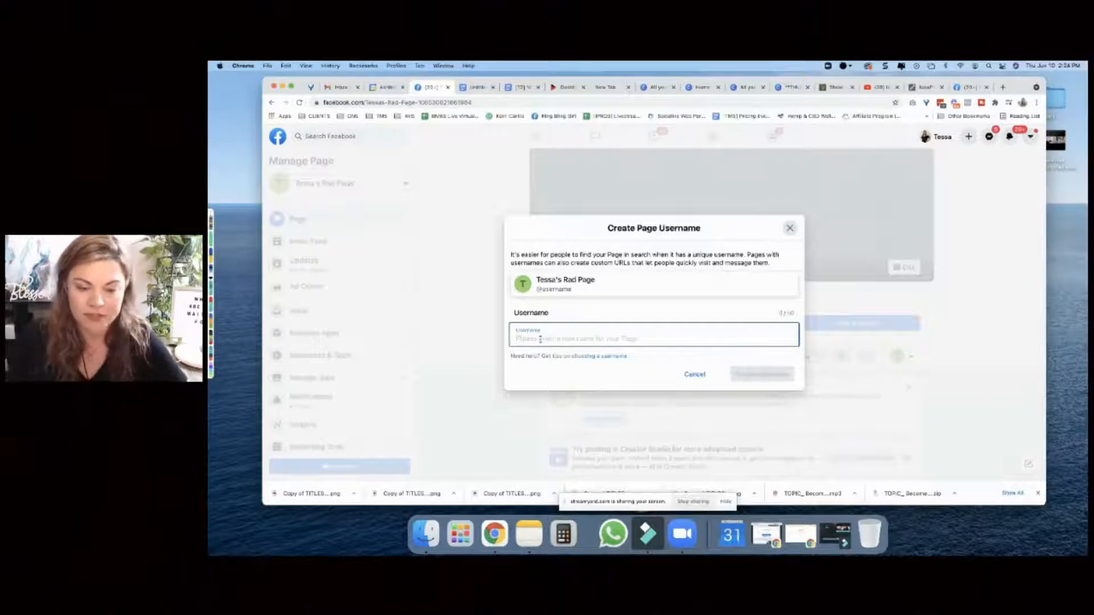
{"action": "type", "text": "tessa"}
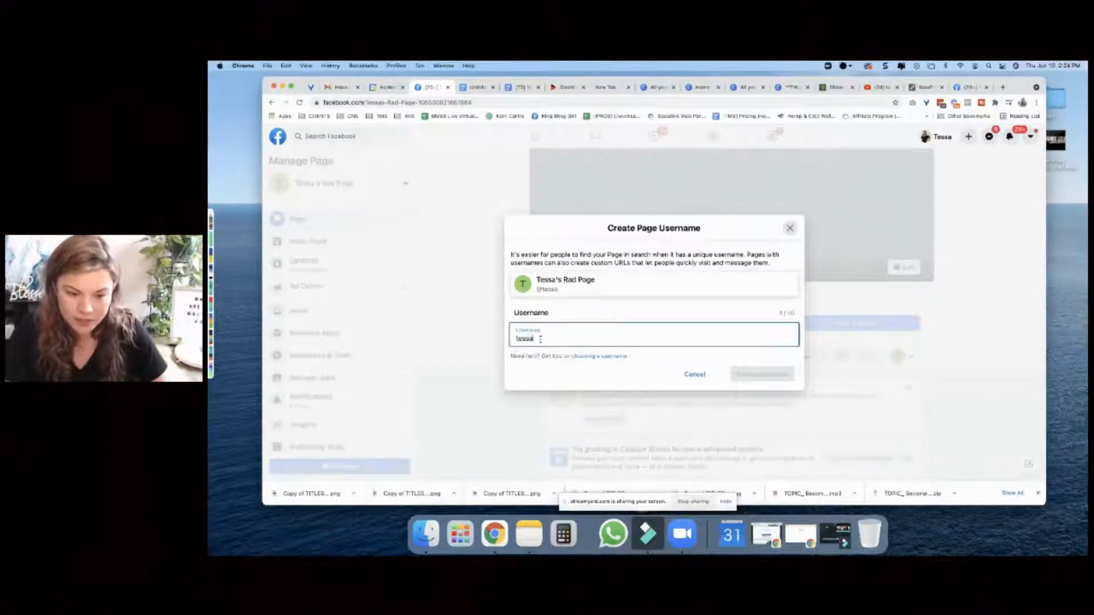
{"action": "type", "text": "s"}
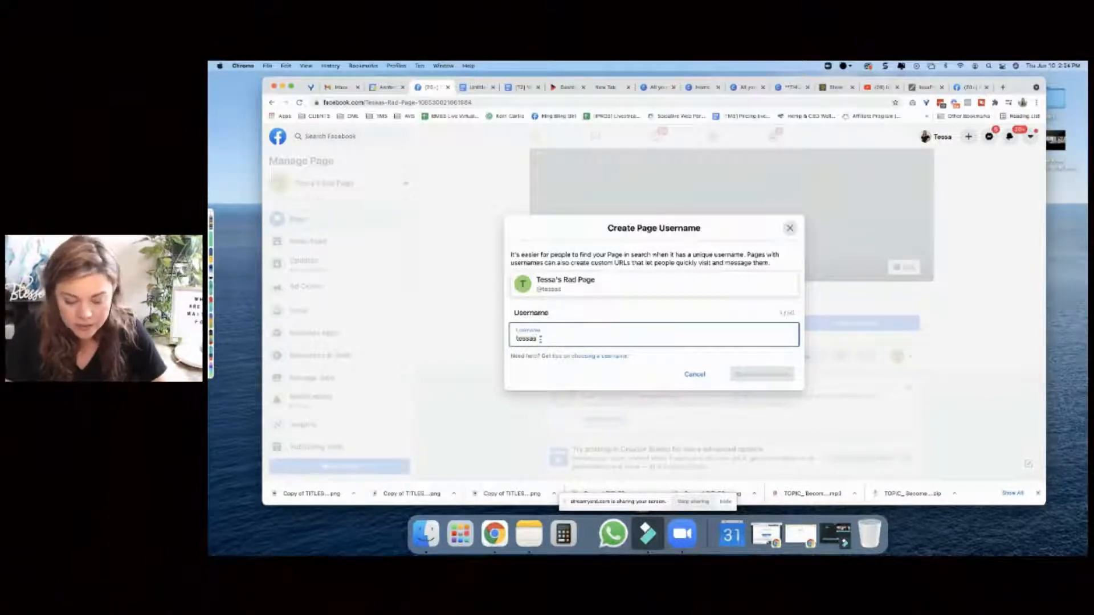
{"action": "type", "text": "radpage"}
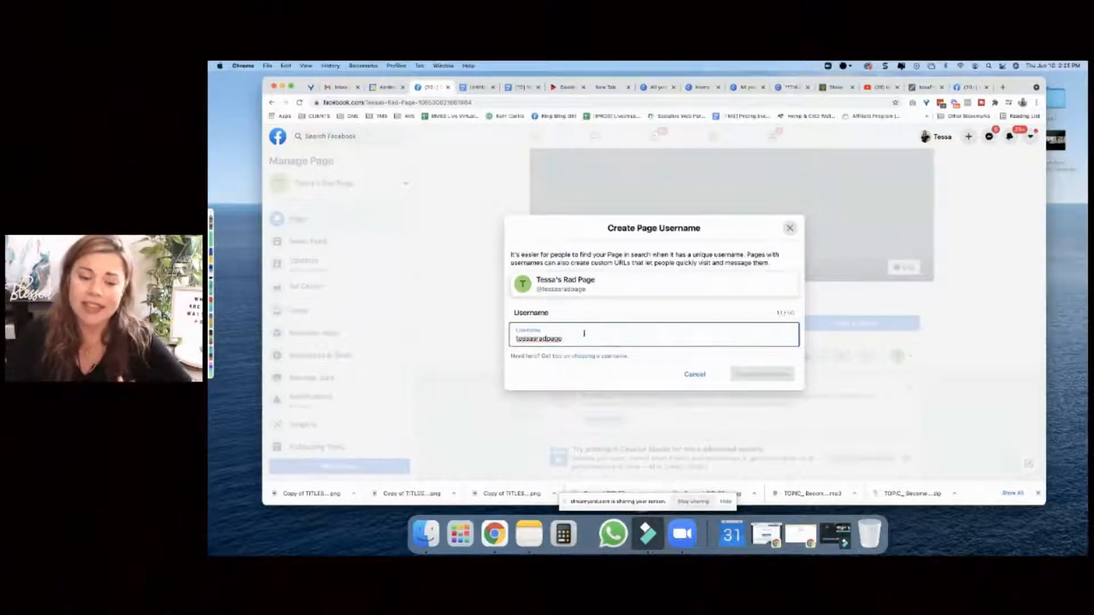
{"action": "left_click", "coordinate": [650, 363]}
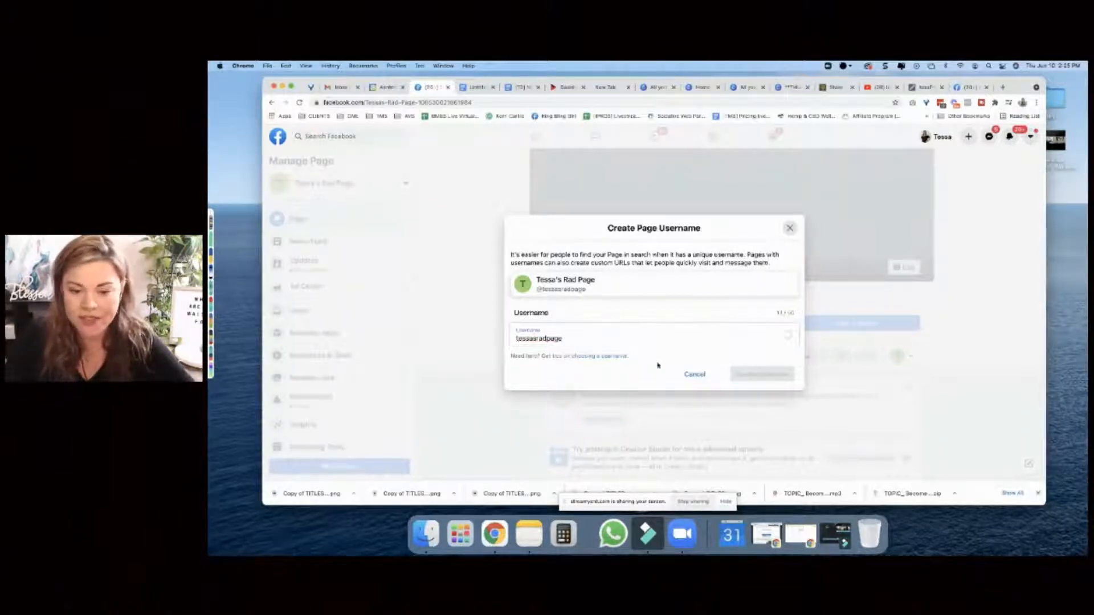
{"action": "left_click", "coordinate": [569, 338]}
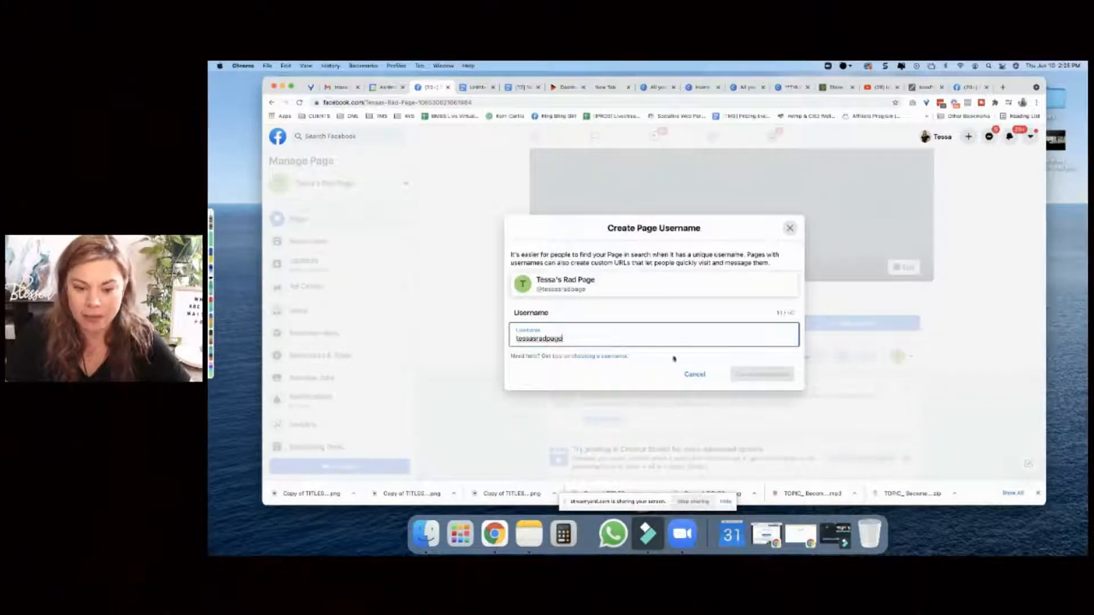
{"action": "left_click", "coordinate": [644, 313]}
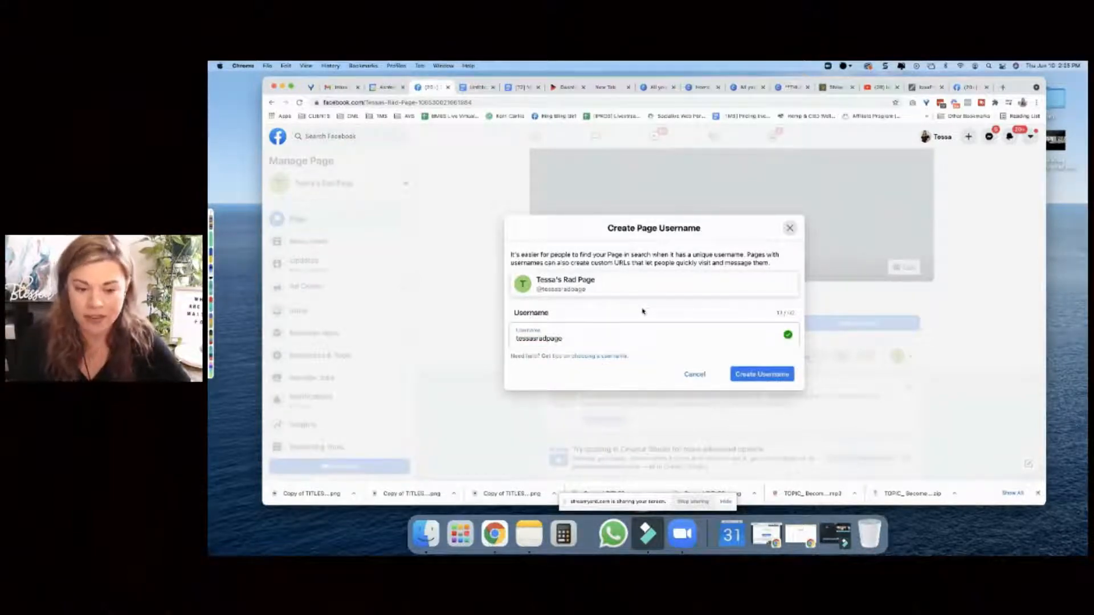
{"action": "left_click", "coordinate": [758, 376]}
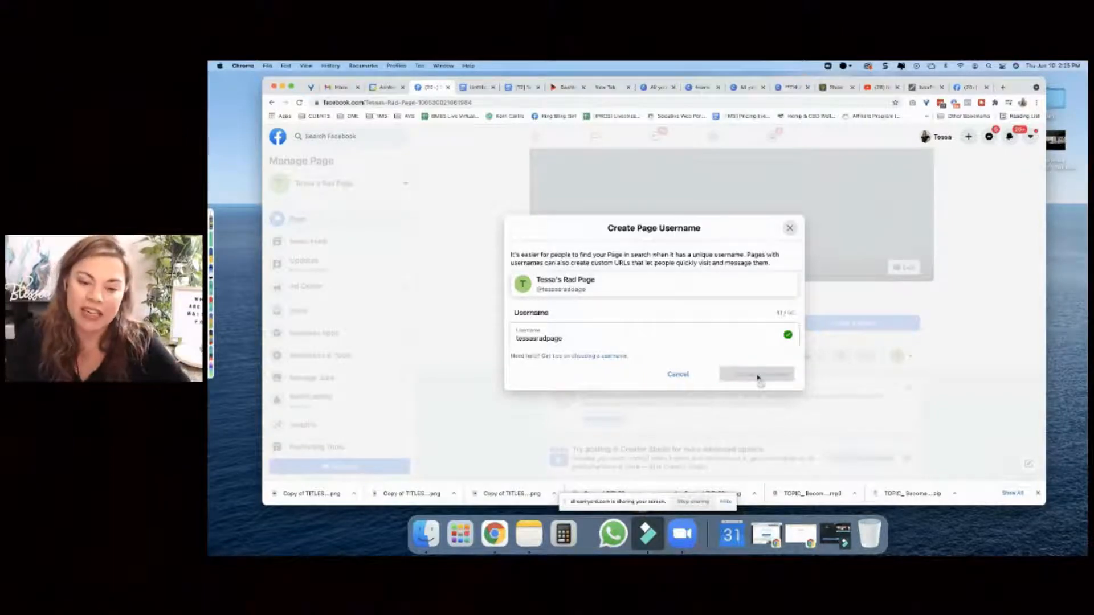
{"action": "left_click", "coordinate": [756, 356]}
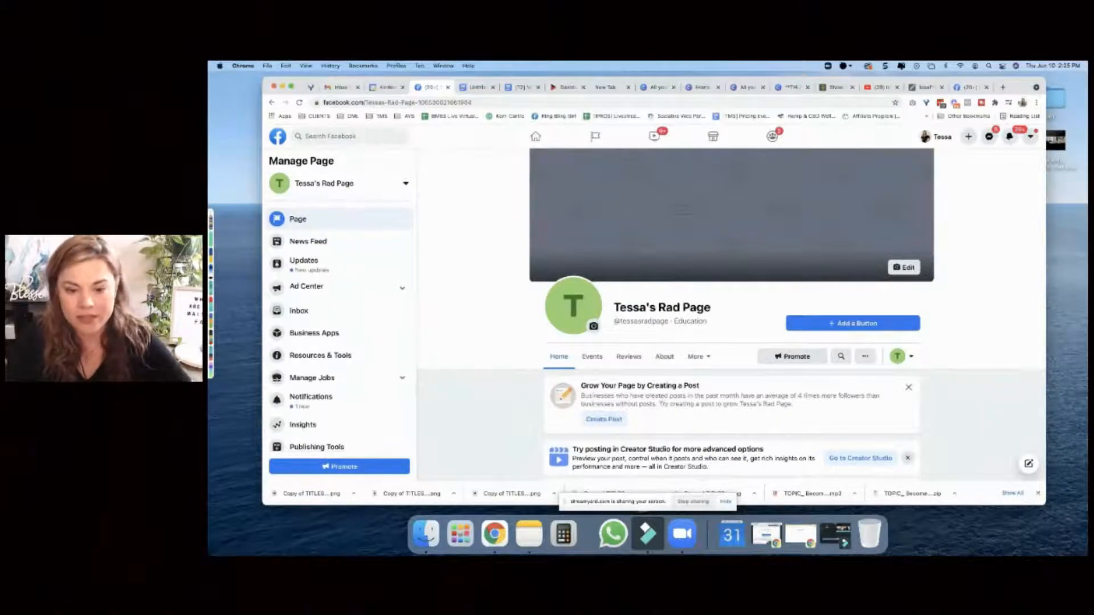
Replace the page ID in the address bar to load facebook.com/tessasradpage
{"action": "mouse_move", "coordinate": [637, 320]}
{"action": "left_click_drag", "start_coordinate": [669, 322], "coordinate": [615, 323]}
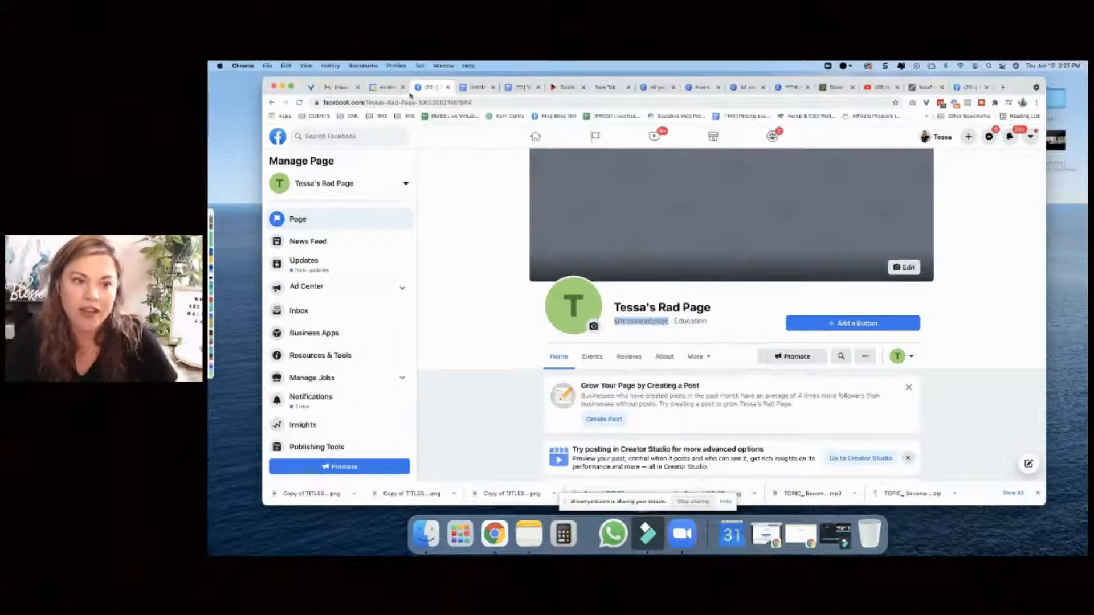
{"action": "left_click_drag", "start_coordinate": [499, 101], "coordinate": [366, 104]}
{"action": "type", "text": "🎙 TOPIC: Your Social Media Accounts - Stake Your Territory Online **The foundation you need online BEFORE you get in too deep with your brand.**"}
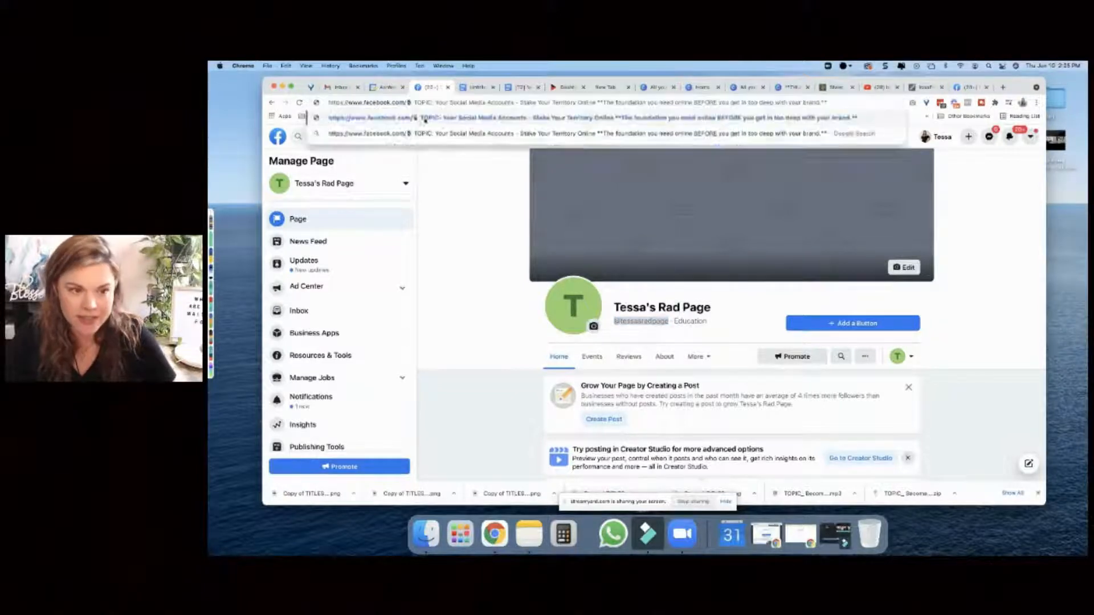
{"action": "key", "text": "alt+BackSpace"}
{"action": "key", "text": "alt+BackSpace"}
{"action": "key", "text": "alt+BackSpace"}
{"action": "key", "text": "alt+BackSpace"}
{"action": "key", "text": "alt+BackSpace"}
{"action": "key", "text": "alt+BackSpace"}
{"action": "key", "text": "alt+BackSpace"}
{"action": "key", "text": "alt+BackSpace"}
{"action": "key", "text": "alt+BackSpace"}
{"action": "key", "text": "alt+BackSpace"}
{"action": "key", "text": "alt+BackSpace"}
{"action": "key", "text": "alt+BackSpace"}
{"action": "key", "text": "alt+BackSpace"}
{"action": "key", "text": "alt+BackSpace"}
{"action": "key", "text": "alt+BackSpace"}
{"action": "key", "text": "alt+BackSpace"}
{"action": "key", "text": "alt+BackSpace"}
{"action": "key", "text": "alt+BackSpace"}
{"action": "key", "text": "alt+BackSpace"}
{"action": "key", "text": "alt+BackSpace"}
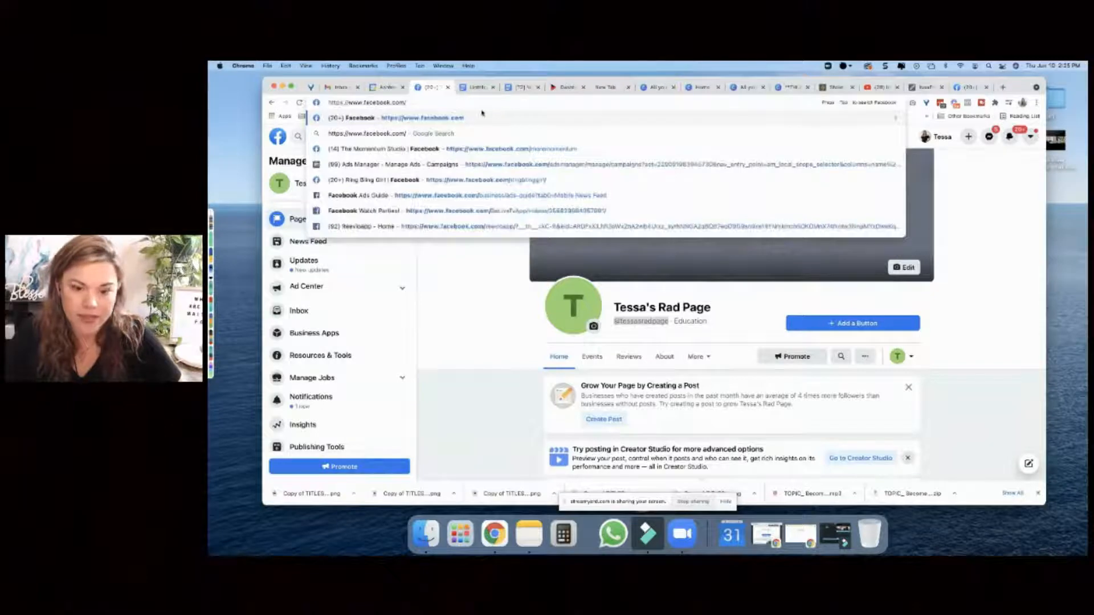
{"action": "type", "text": "tessa"}
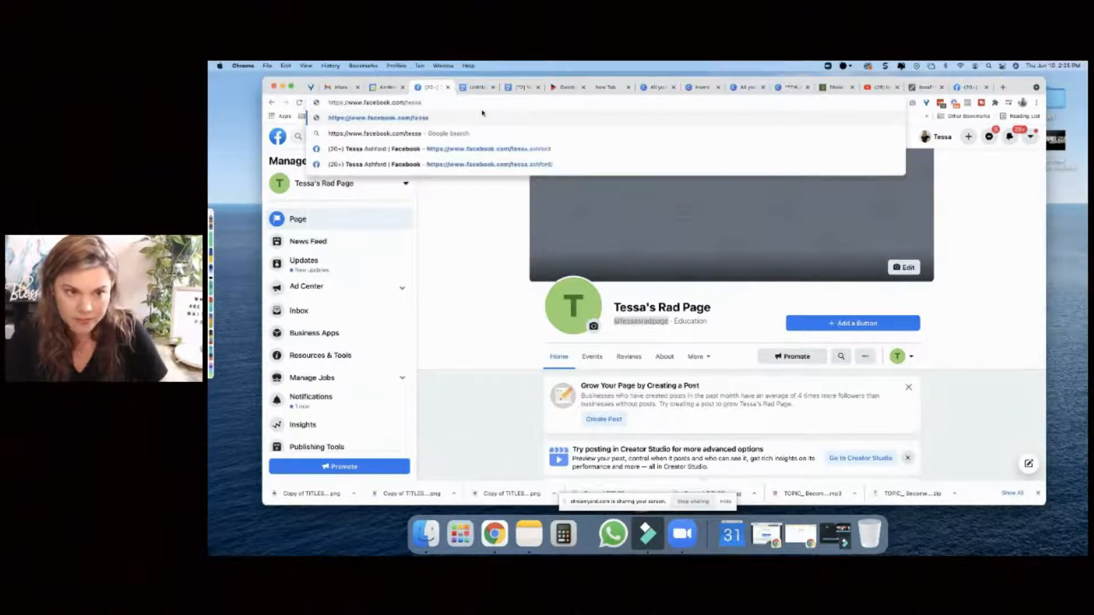
{"action": "type", "text": "dradpage"}
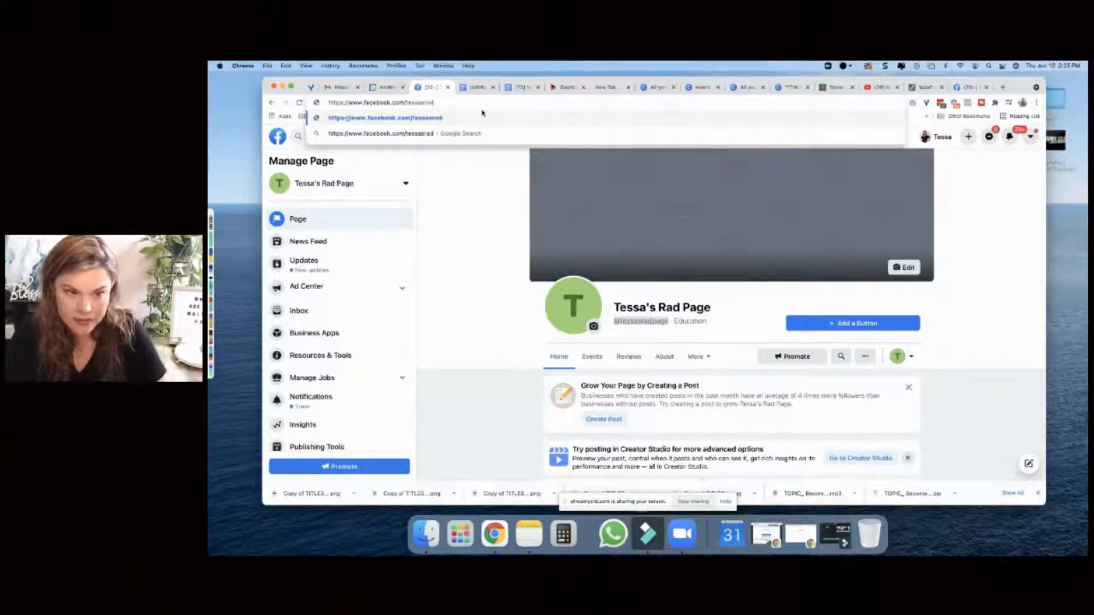
{"action": "key", "text": "Return"}
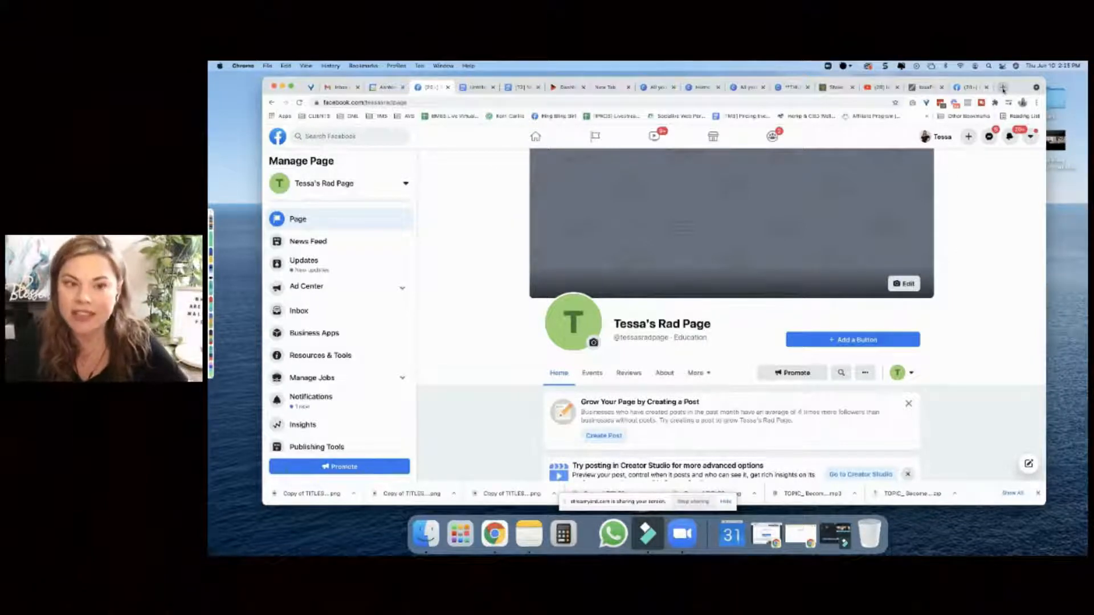
{"action": "left_click", "coordinate": [1003, 87]}
Go to linkedin.com and choose Create a Company Page from the Work menu
{"action": "type", "text": "linkedin.com"}
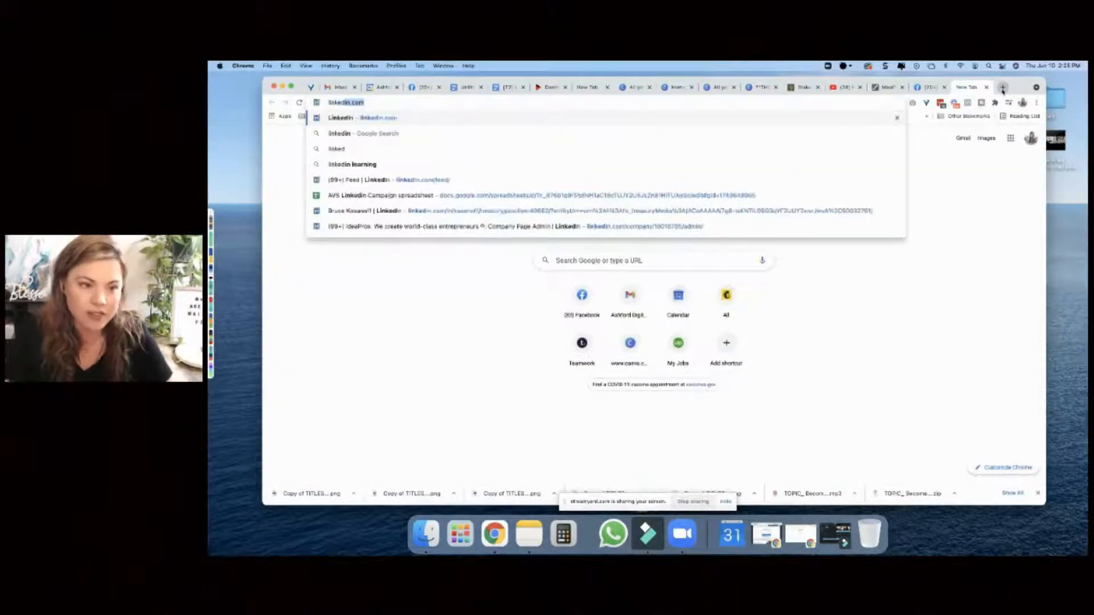
{"action": "key", "text": "Return"}
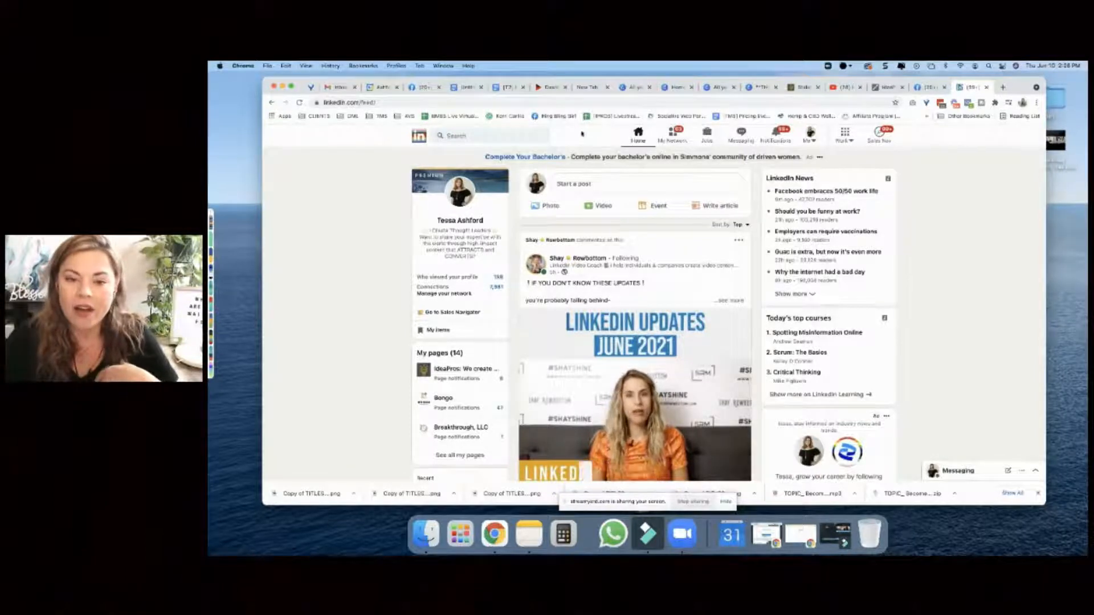
{"action": "left_click", "coordinate": [845, 137]}
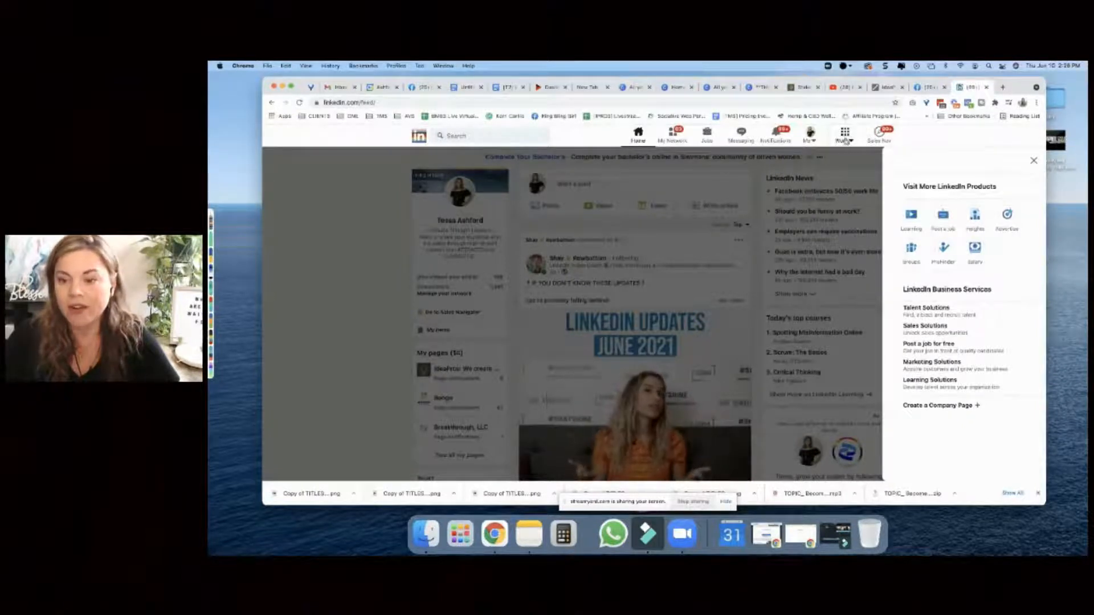
{"action": "left_click", "coordinate": [953, 406]}
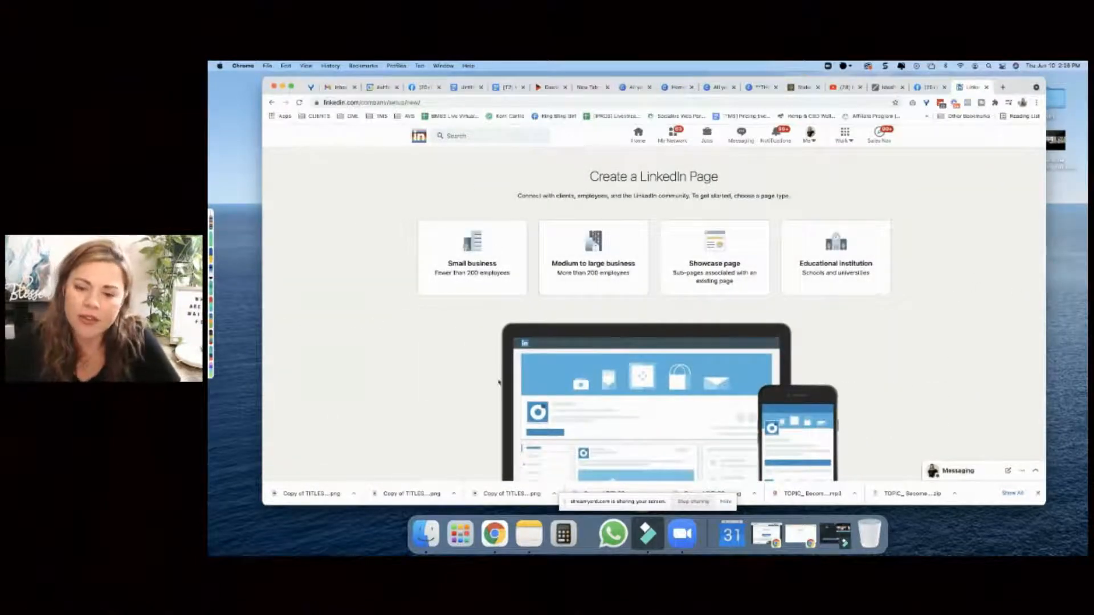
Choose the Small business page type and name it 'Tessa Rad Page'
{"action": "left_click", "coordinate": [487, 276]}
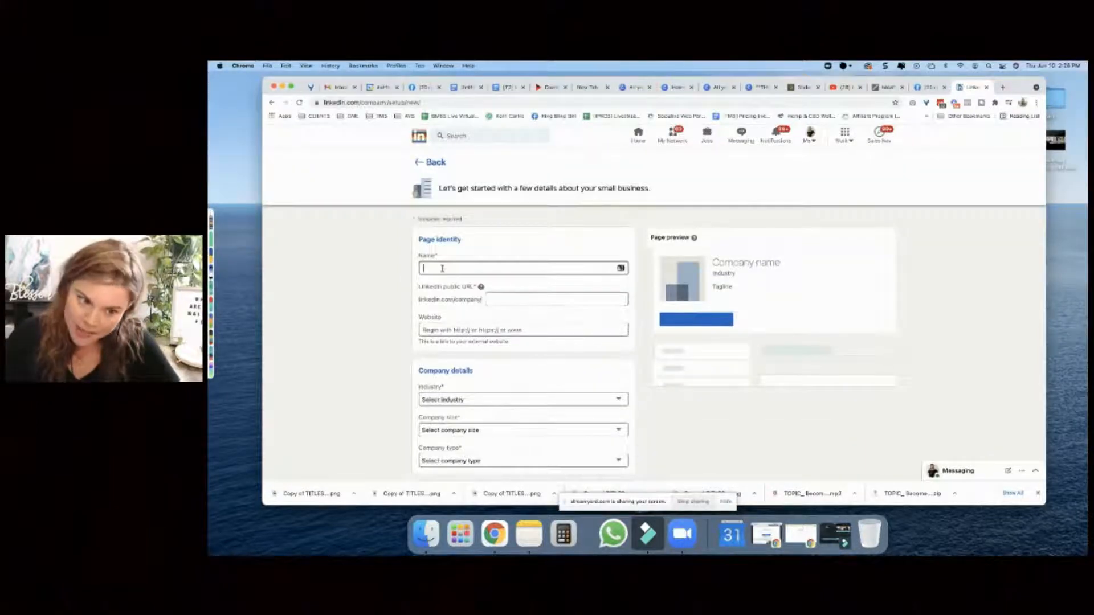
{"action": "type", "text": "tessaradp"}
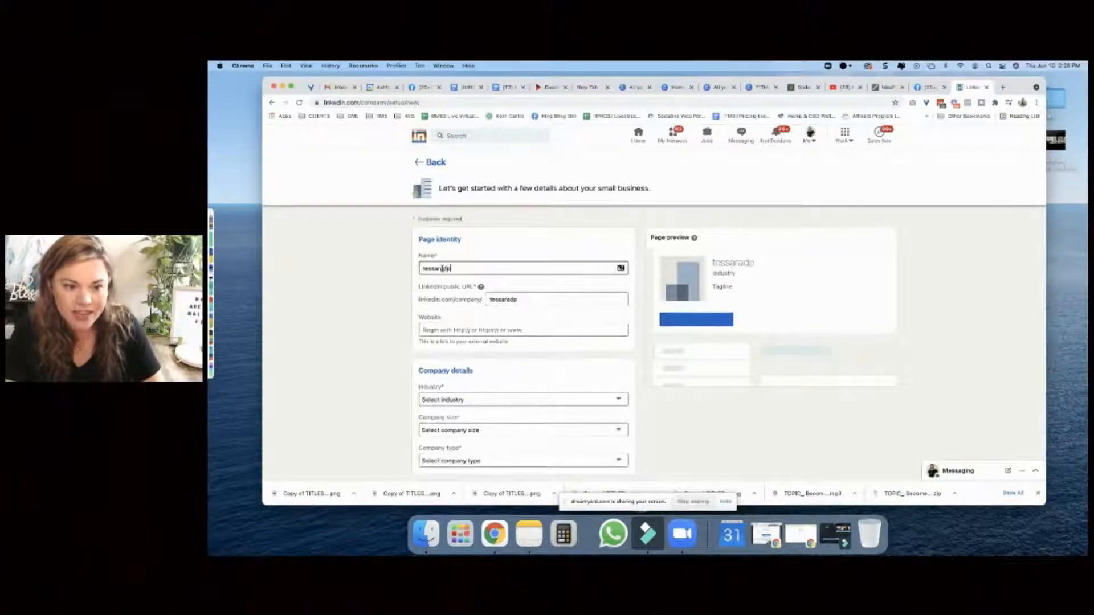
{"action": "key", "text": "BackSpace"}
{"action": "key", "text": "BackSpace"}
{"action": "key", "text": "BackSpace"}
{"action": "key", "text": "BackSpace"}
{"action": "key", "text": "BackSpace"}
{"action": "key", "text": "BackSpace"}
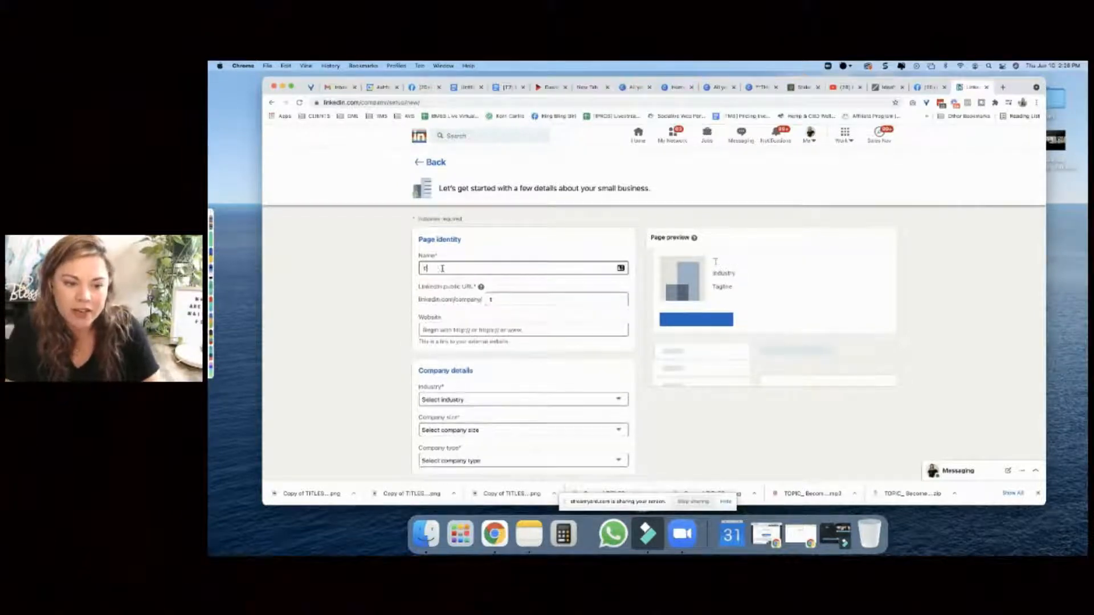
{"action": "type", "text": "Tessa Rao"}
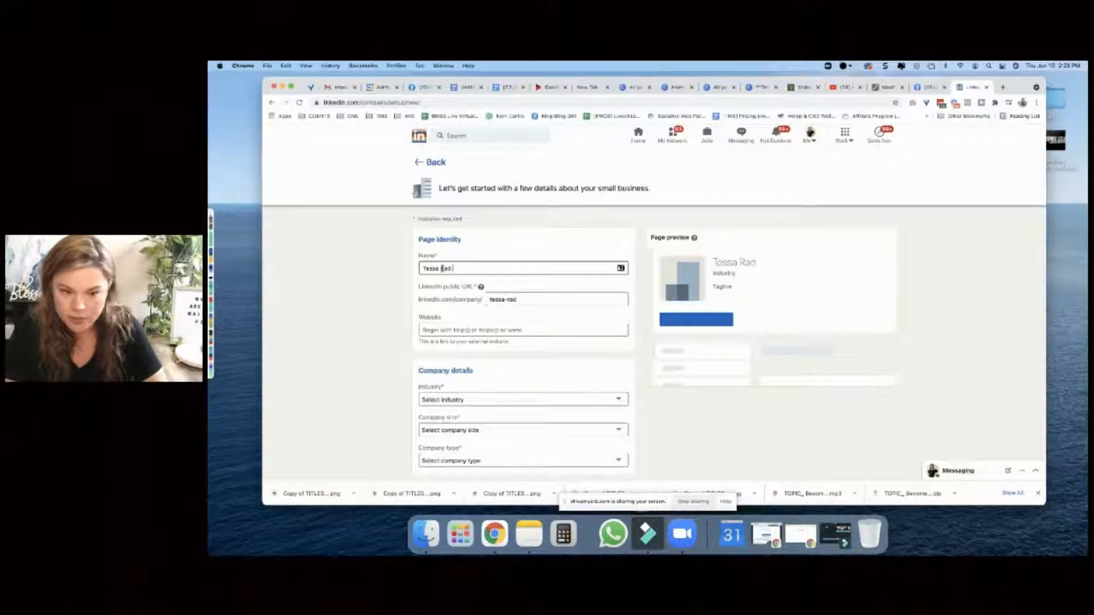
{"action": "type", "text": " Page"}
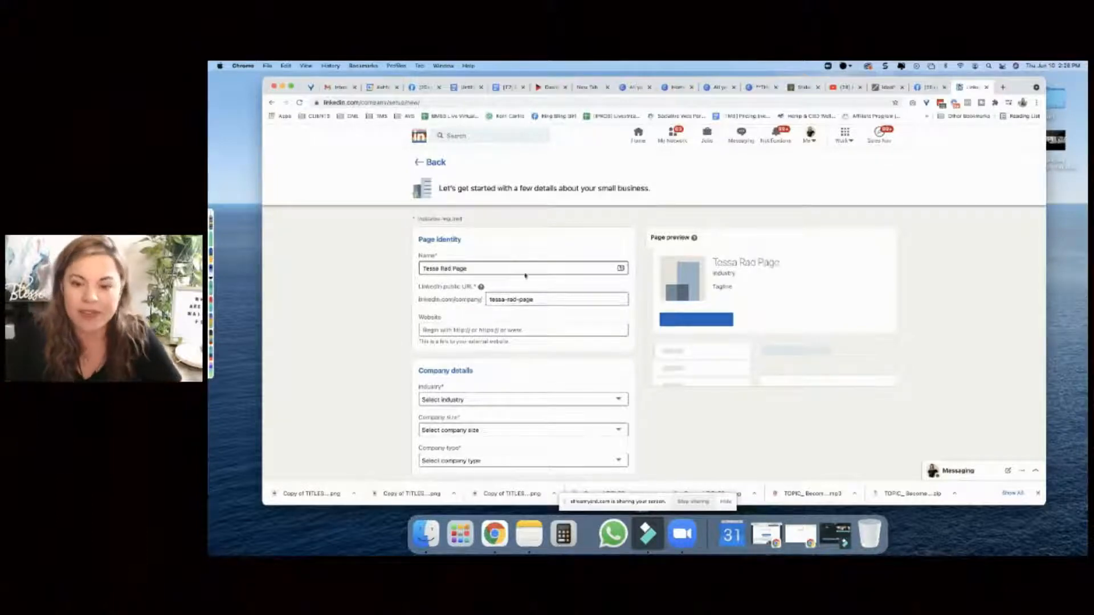
Remove the hyphens so the public URL reads linkedin.com/company/tessaradpage
{"action": "left_click", "coordinate": [506, 301]}
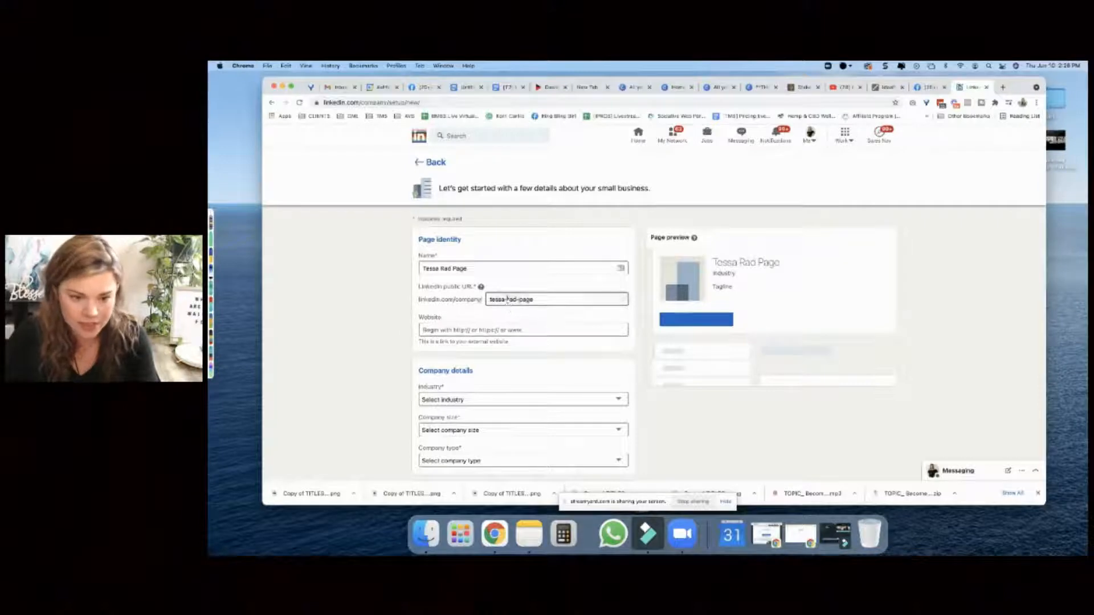
{"action": "left_click", "coordinate": [507, 298]}
{"action": "key", "text": "BackSpace"}
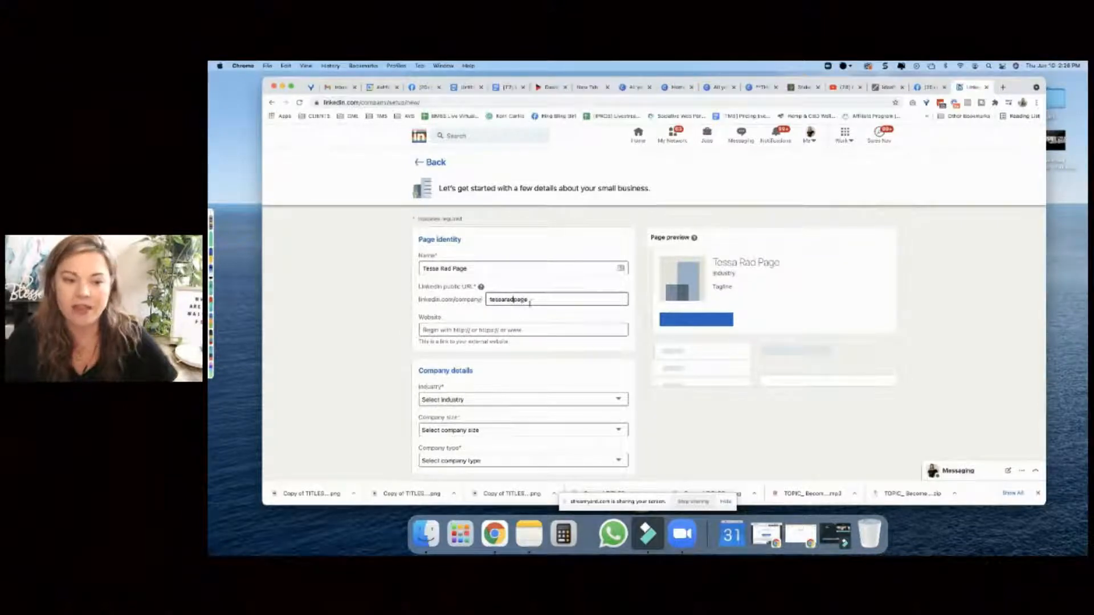
{"action": "left_click", "coordinate": [518, 300]}
{"action": "key", "text": "BackSpace"}
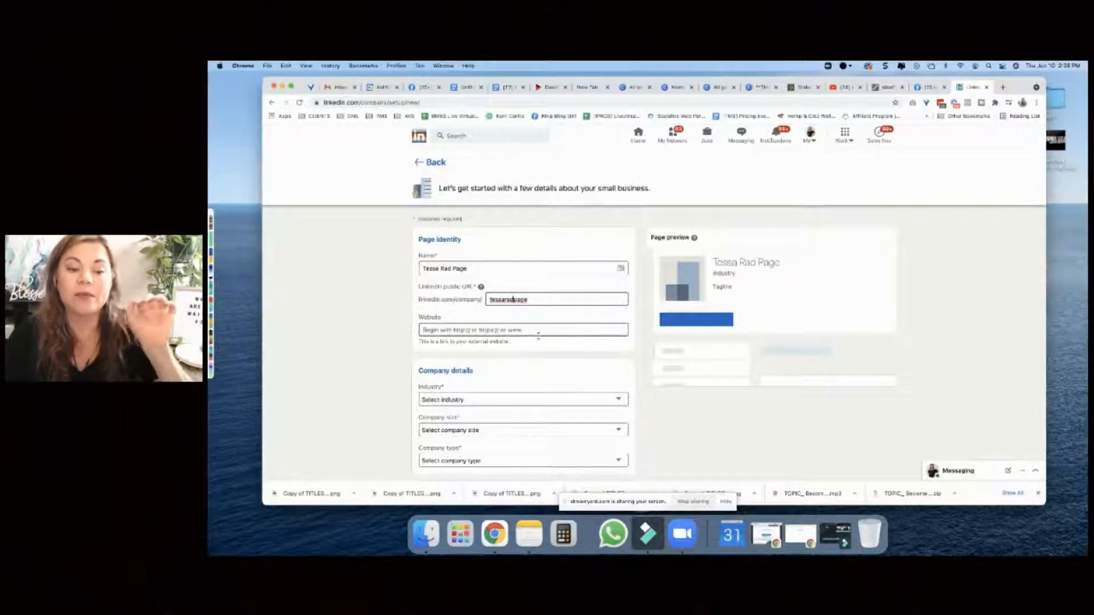
{"action": "left_click", "coordinate": [538, 333]}
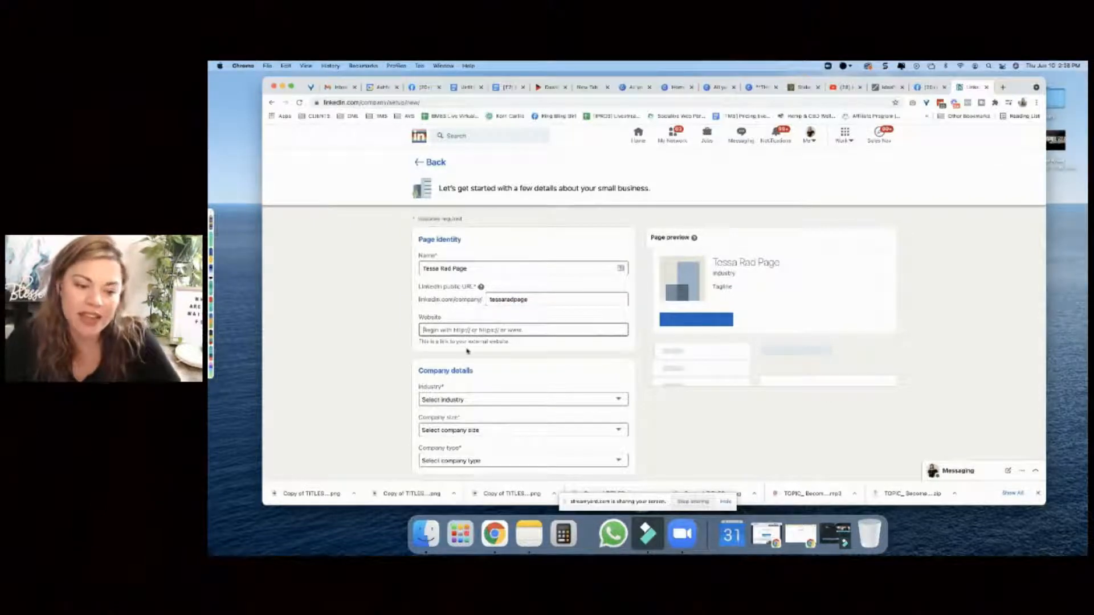
{"action": "scroll", "coordinate": [502, 390], "scroll_direction": "down", "scroll_amount": 1}
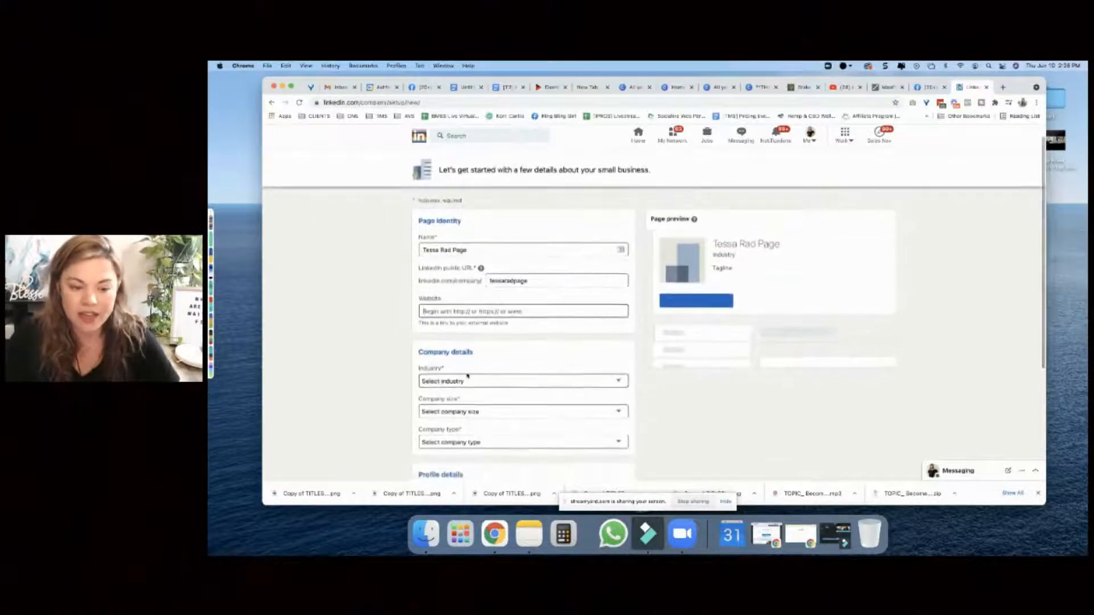
{"action": "scroll", "coordinate": [456, 342], "scroll_direction": "down", "scroll_amount": 2}
Set industry to Accounting, company size to 0-1 employees and company type to Self-employed
{"action": "left_click", "coordinate": [450, 346]}
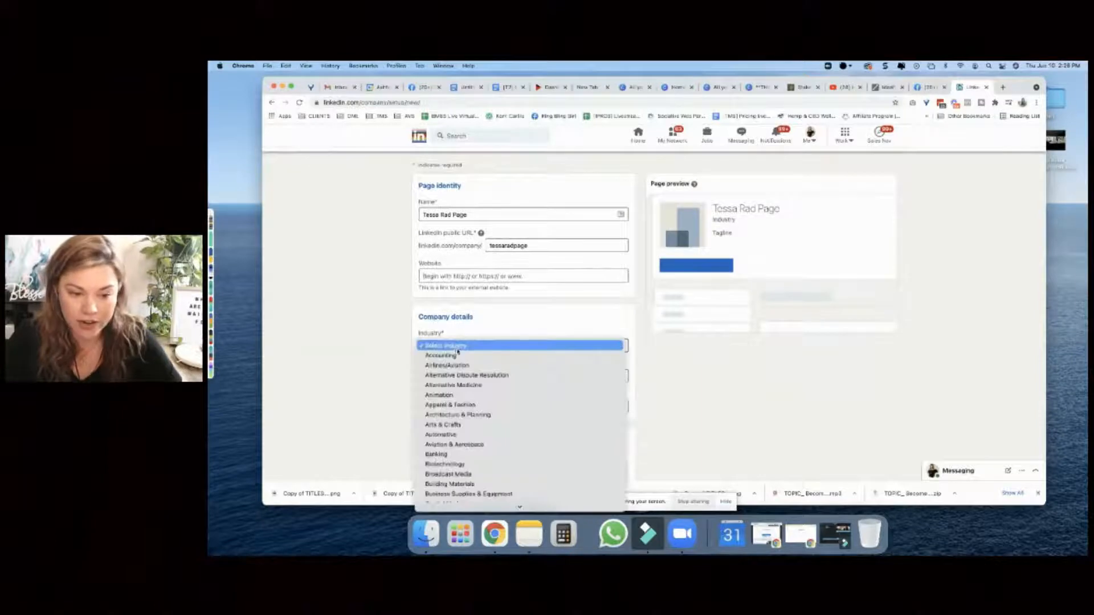
{"action": "left_click", "coordinate": [460, 356]}
{"action": "left_click", "coordinate": [479, 376]}
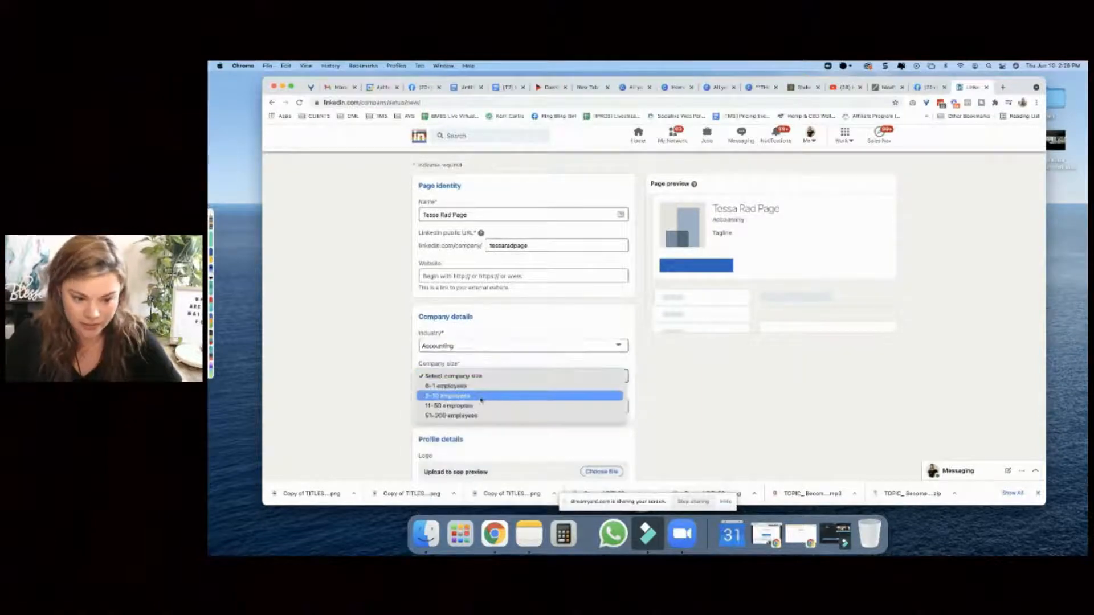
{"action": "left_click", "coordinate": [472, 388]}
{"action": "left_click", "coordinate": [474, 406]}
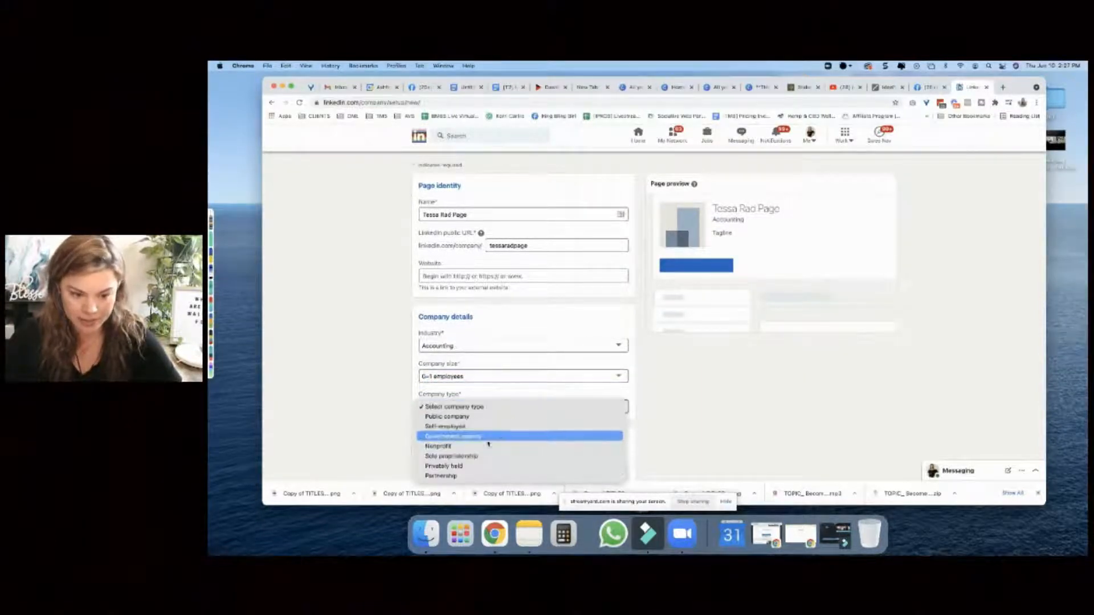
{"action": "left_click", "coordinate": [474, 437]}
{"action": "scroll", "coordinate": [476, 307], "scroll_direction": "down", "scroll_amount": 4}
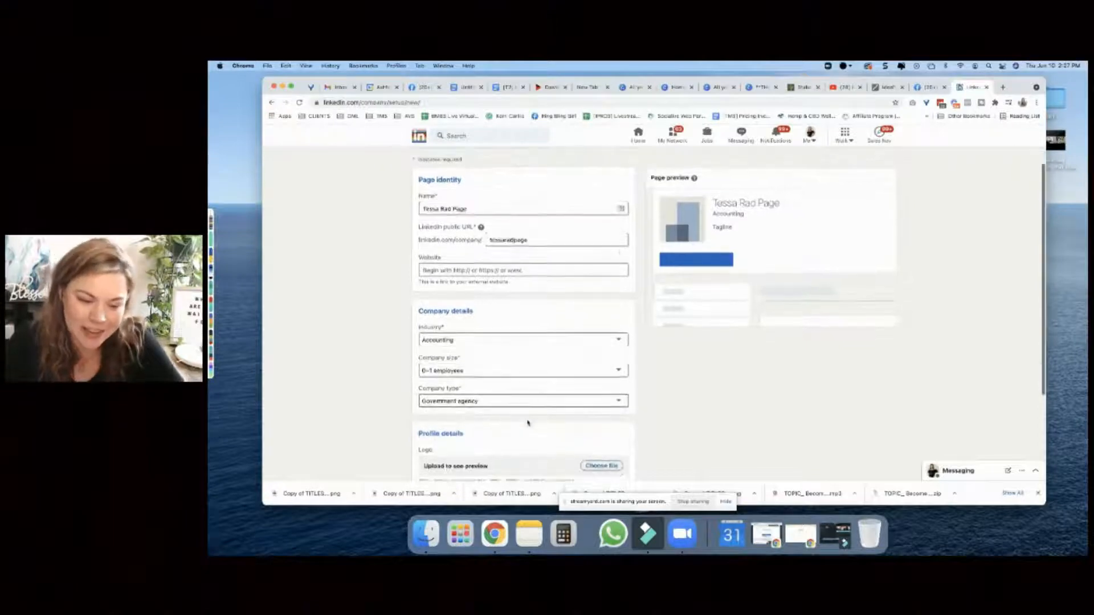
{"action": "left_click", "coordinate": [478, 288]}
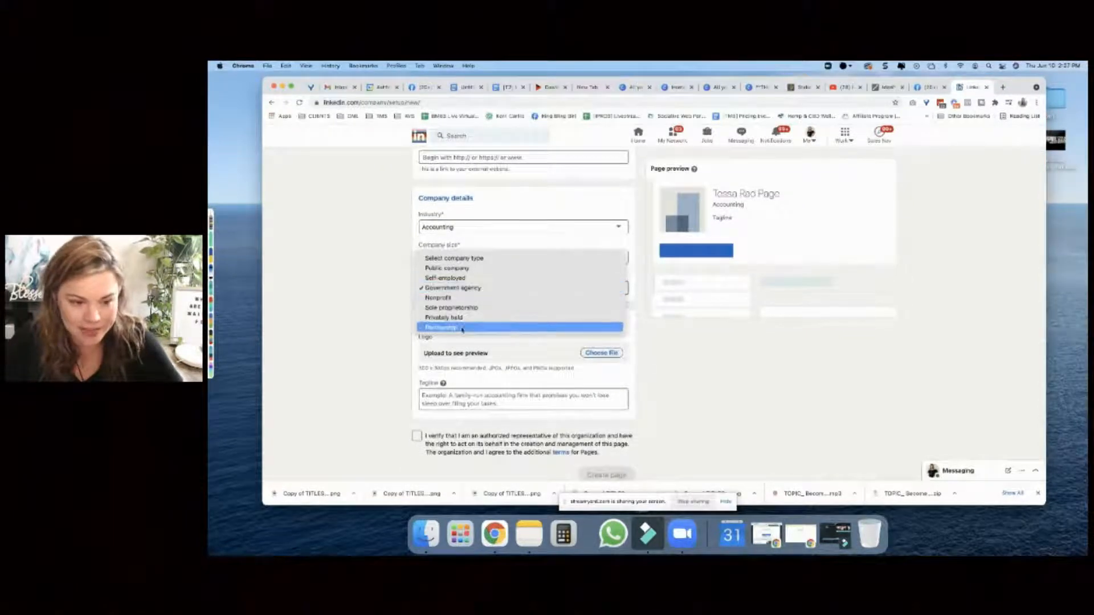
{"action": "left_click", "coordinate": [451, 278]}
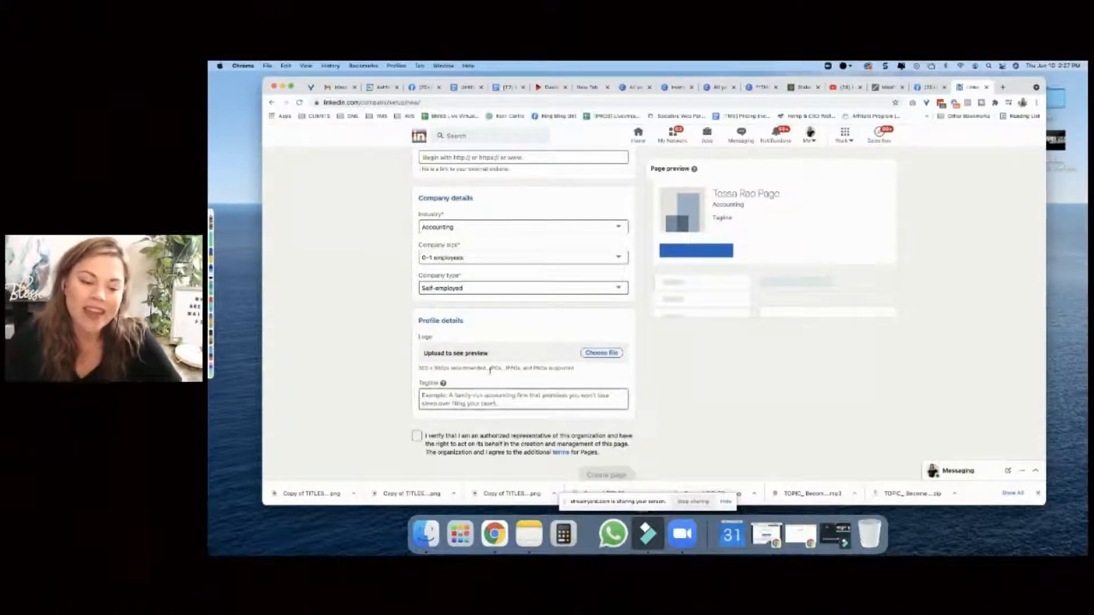
{"action": "scroll", "coordinate": [542, 366], "scroll_direction": "up", "scroll_amount": 2}
{"action": "scroll", "coordinate": [553, 365], "scroll_direction": "up", "scroll_amount": 5}
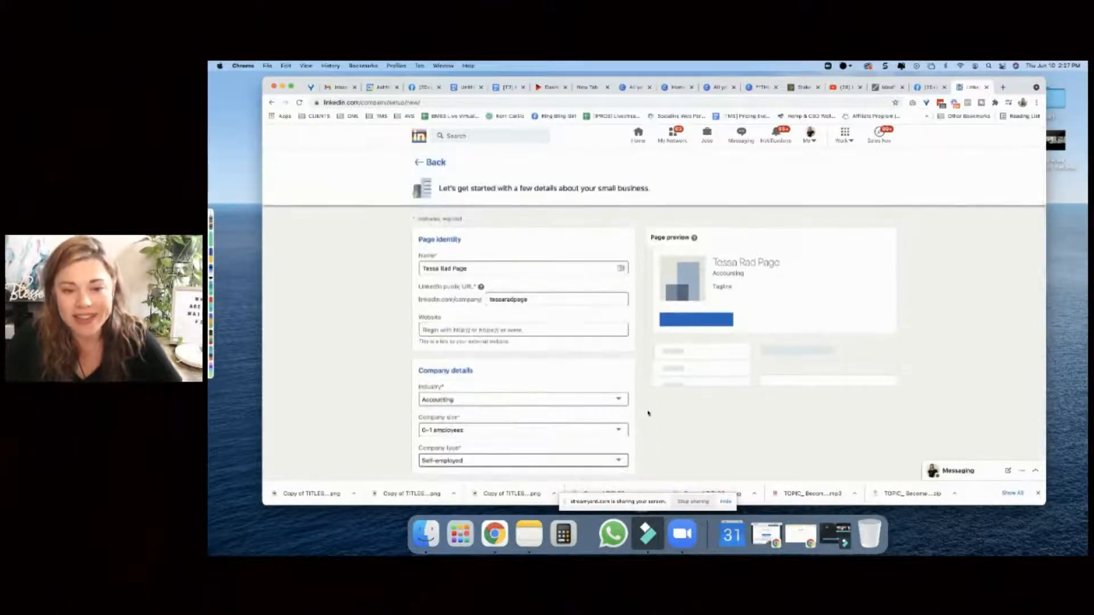
{"action": "scroll", "coordinate": [648, 411], "scroll_direction": "down", "scroll_amount": 5}
{"action": "scroll", "coordinate": [570, 353], "scroll_direction": "down", "scroll_amount": 2}
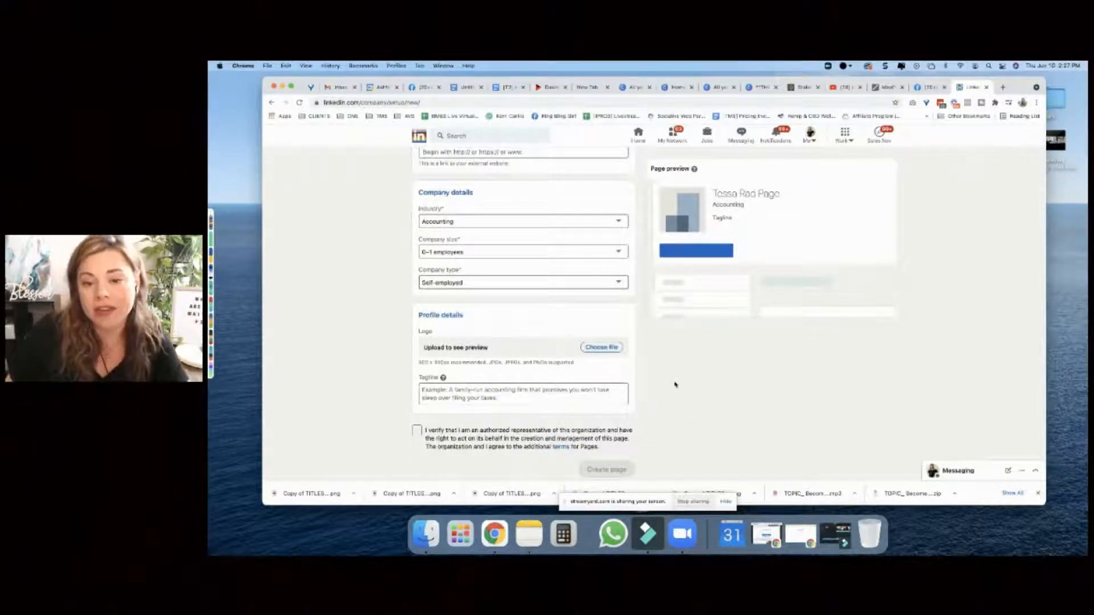
{"action": "scroll", "coordinate": [519, 361], "scroll_direction": "up", "scroll_amount": 4}
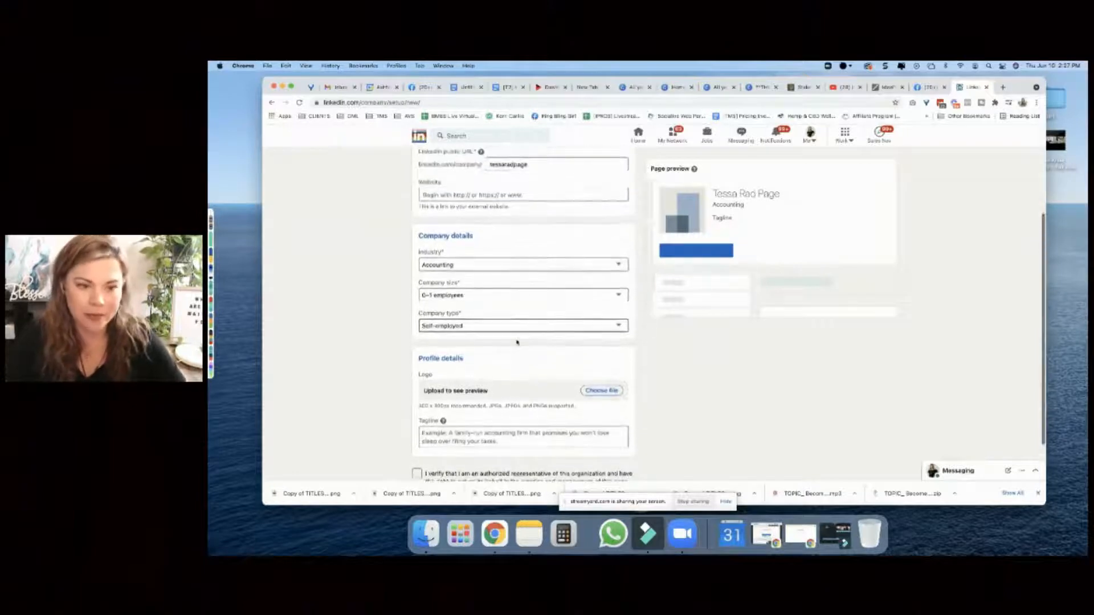
Rename the page to 'Tessa Rad Page Tutorial', confirm authorisation, and create the page
{"action": "left_click", "coordinate": [500, 205]}
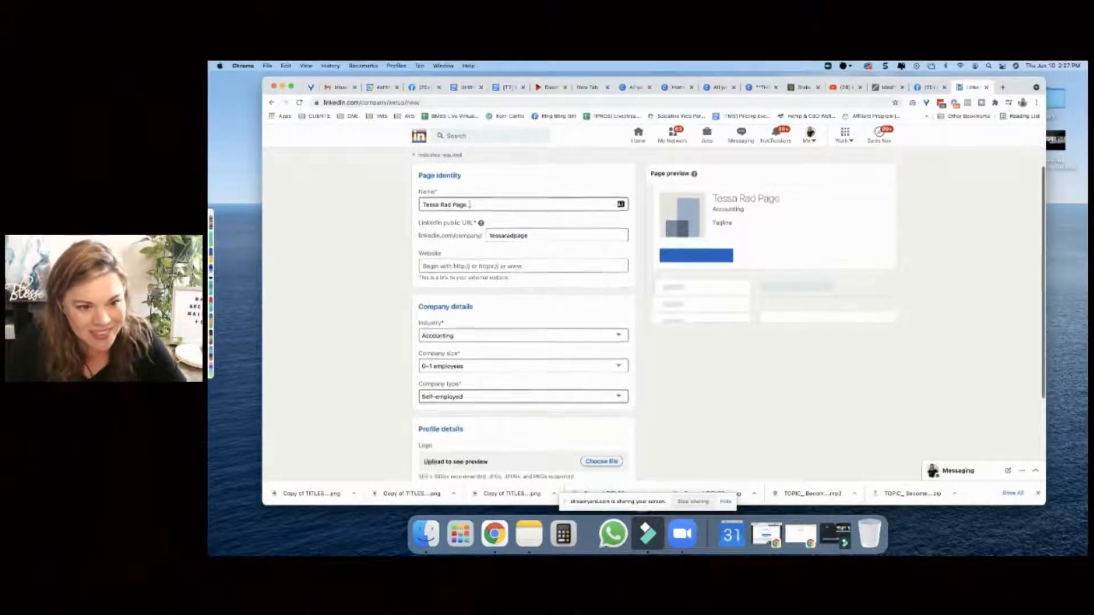
{"action": "type", "text": "Tutorial"}
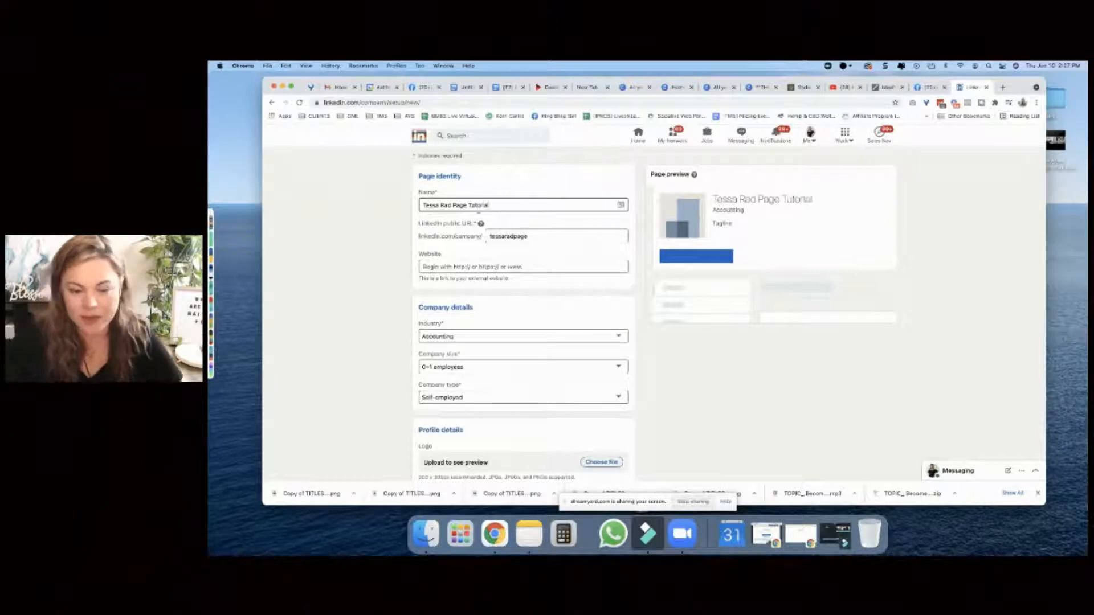
{"action": "scroll", "coordinate": [523, 319], "scroll_direction": "down", "scroll_amount": 4}
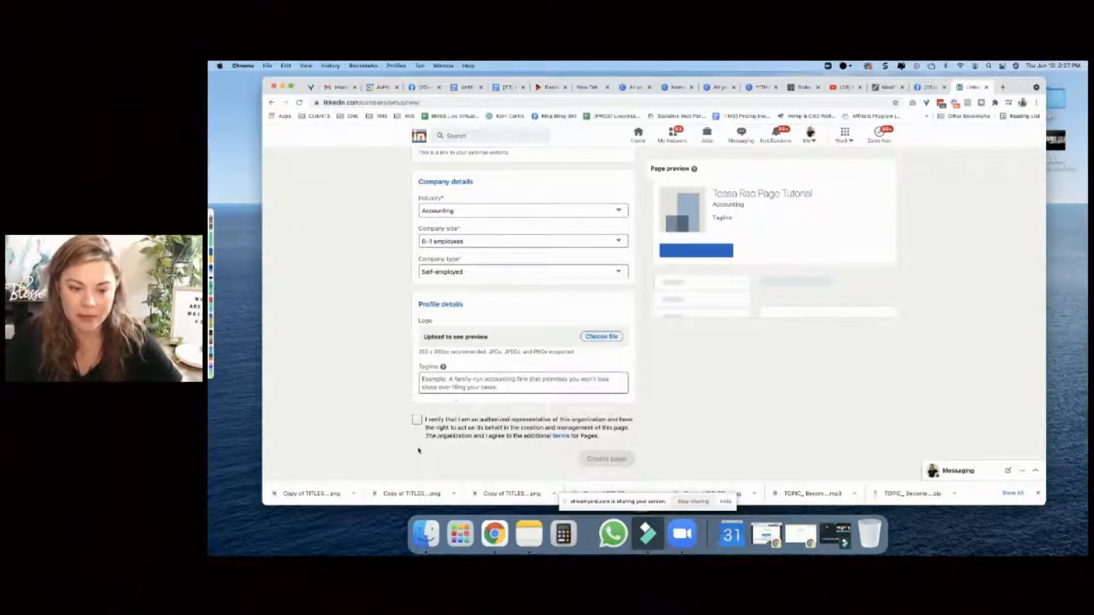
{"action": "left_click", "coordinate": [417, 421]}
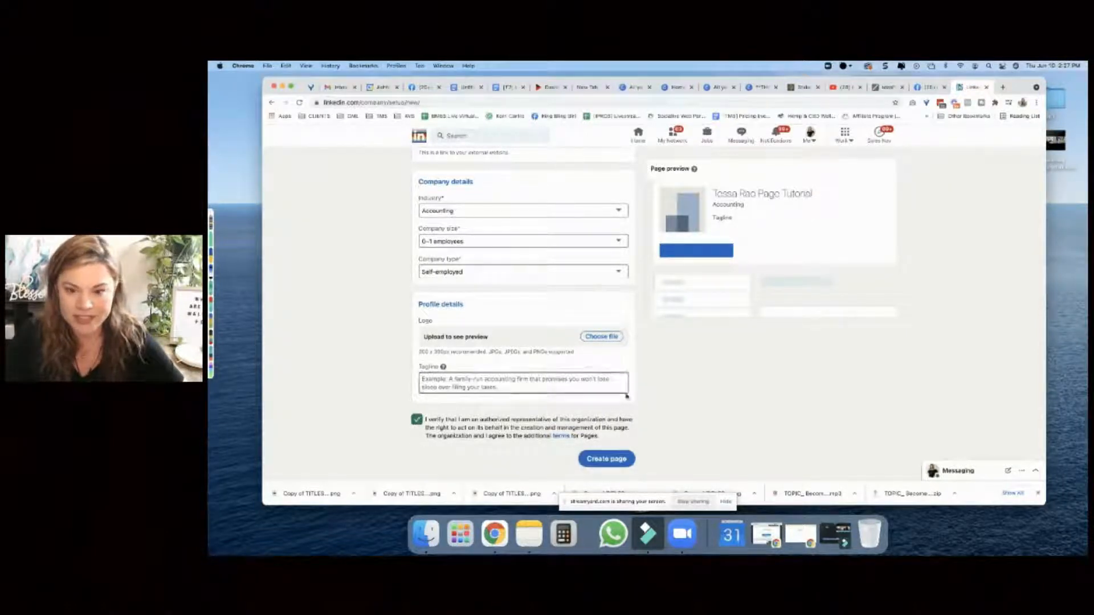
{"action": "scroll", "coordinate": [617, 463], "scroll_direction": "up", "scroll_amount": 1}
{"action": "left_click", "coordinate": [607, 461]}
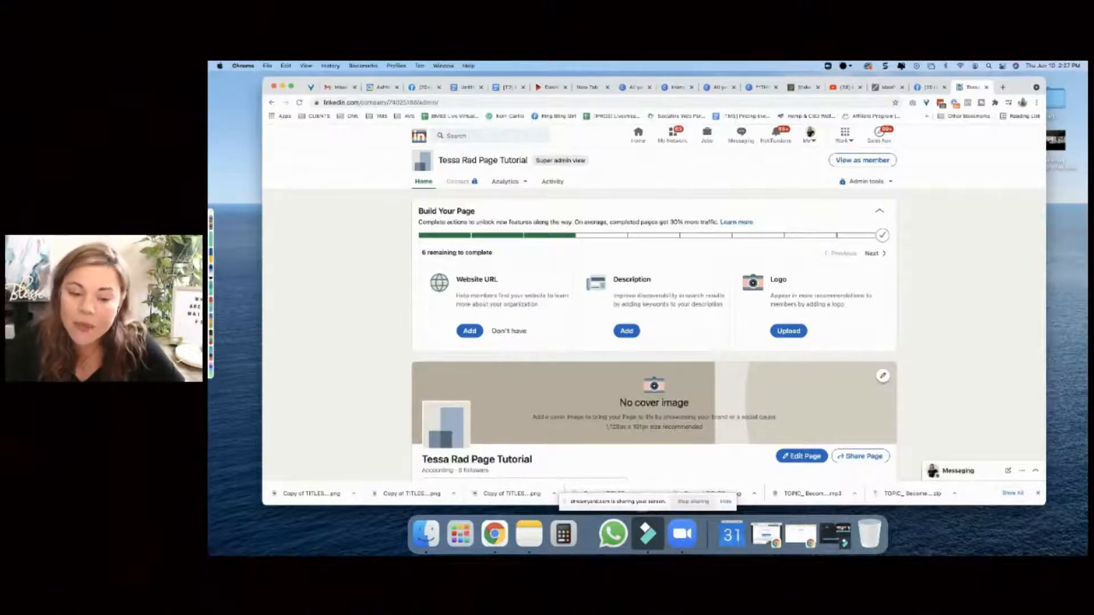
View the Tessa Rad Page Tutorial company page as members see it
{"action": "scroll", "coordinate": [716, 413], "scroll_direction": "down", "scroll_amount": 2}
{"action": "scroll", "coordinate": [718, 414], "scroll_direction": "up", "scroll_amount": 2}
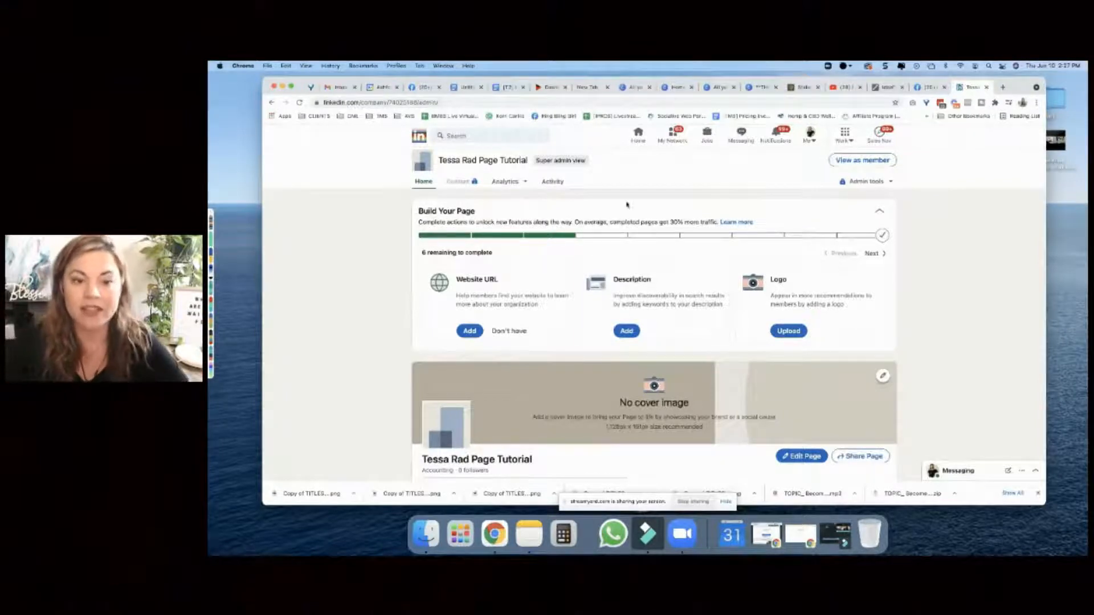
{"action": "left_click", "coordinate": [867, 161]}
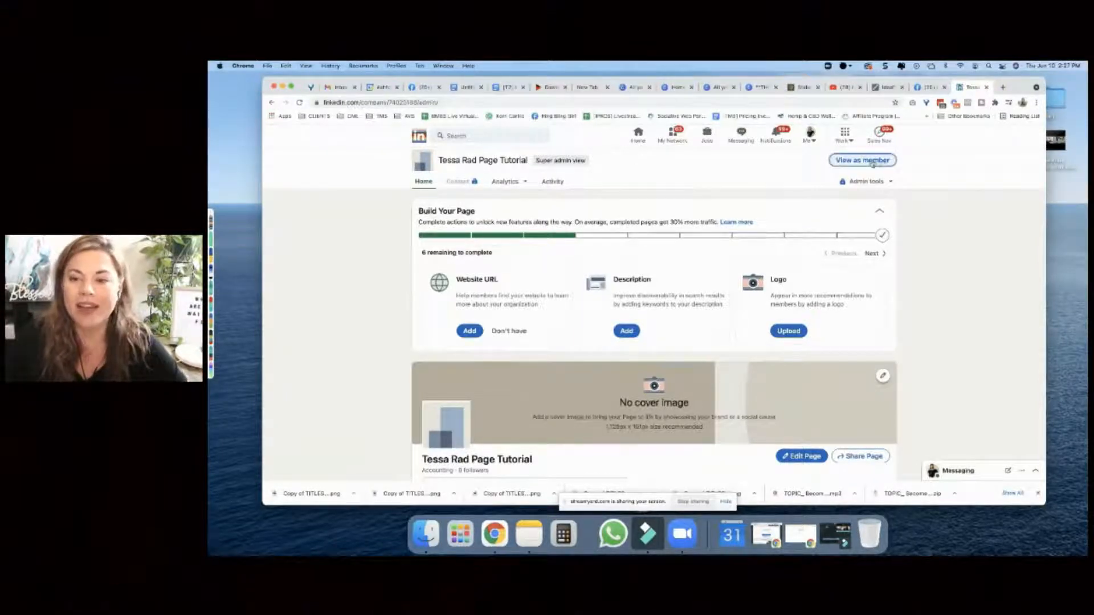
Select the company page's web address in the address bar
{"action": "left_click", "coordinate": [422, 102]}
{"action": "left_click", "coordinate": [430, 101]}
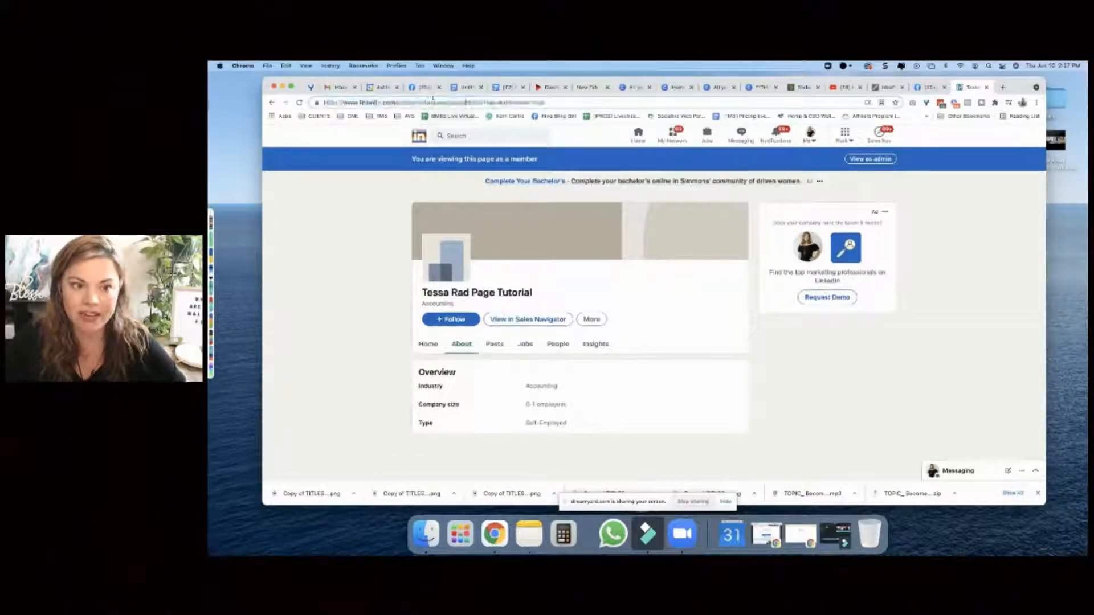
{"action": "left_click_drag", "start_coordinate": [463, 102], "coordinate": [301, 103]}
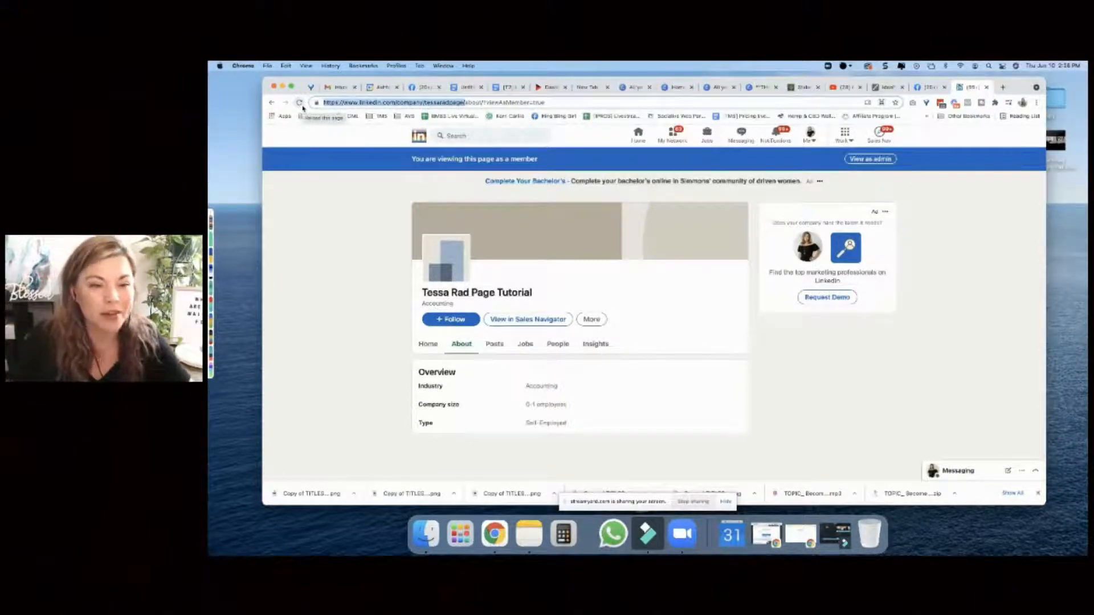
Open instagram.com in a new browser tab
{"action": "left_click", "coordinate": [1003, 87]}
{"action": "type", "text": "instagram.com"}
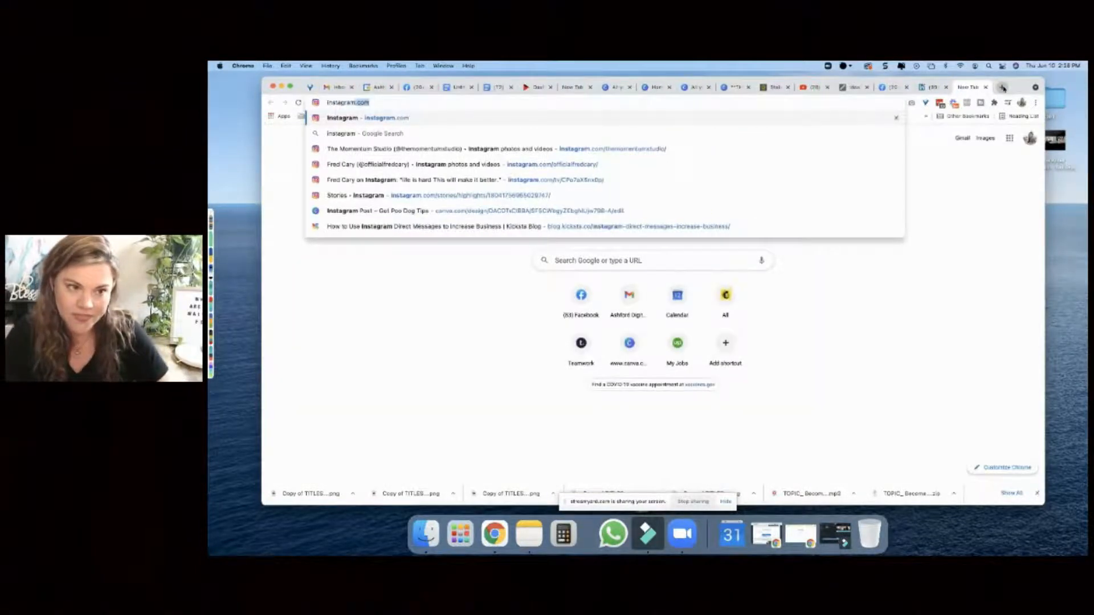
{"action": "key", "text": "Return"}
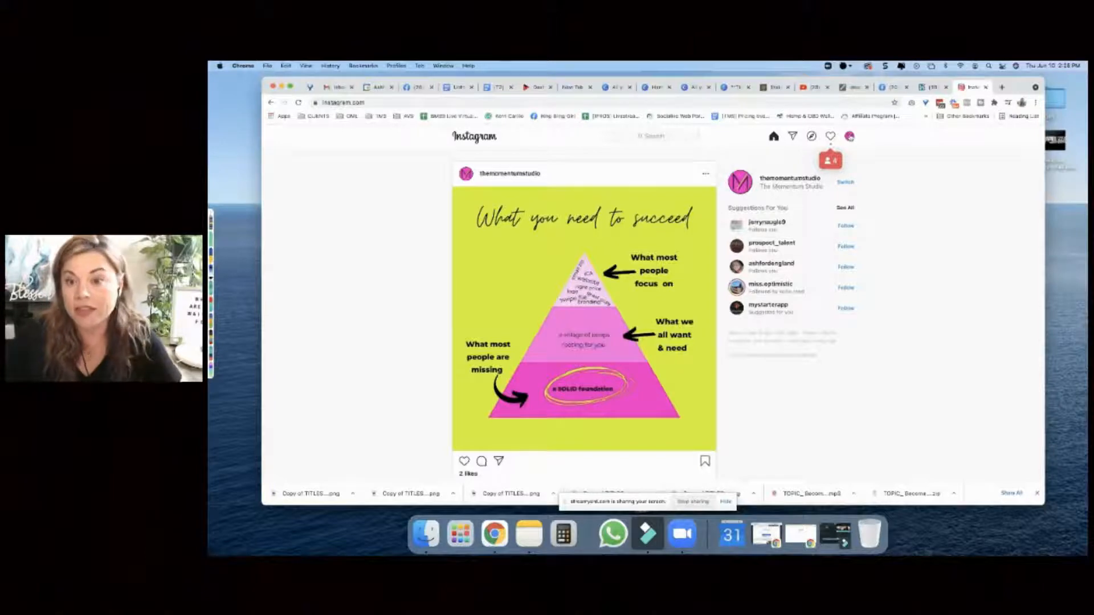
Log out of the current Instagram account, reach the sign-up page and select its address
{"action": "left_click", "coordinate": [849, 137]}
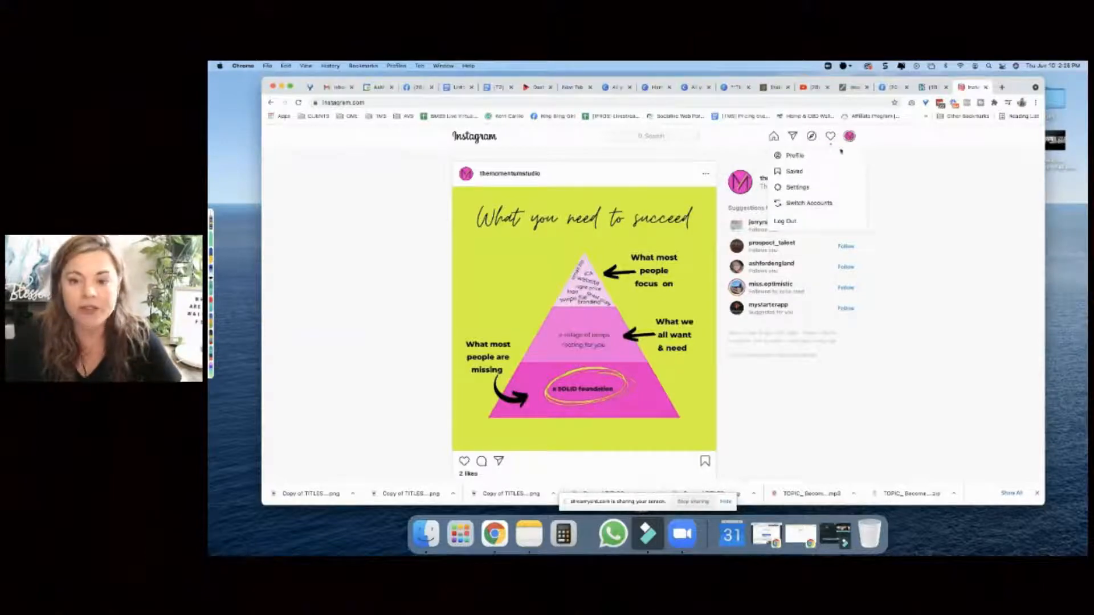
{"action": "left_click", "coordinate": [787, 222]}
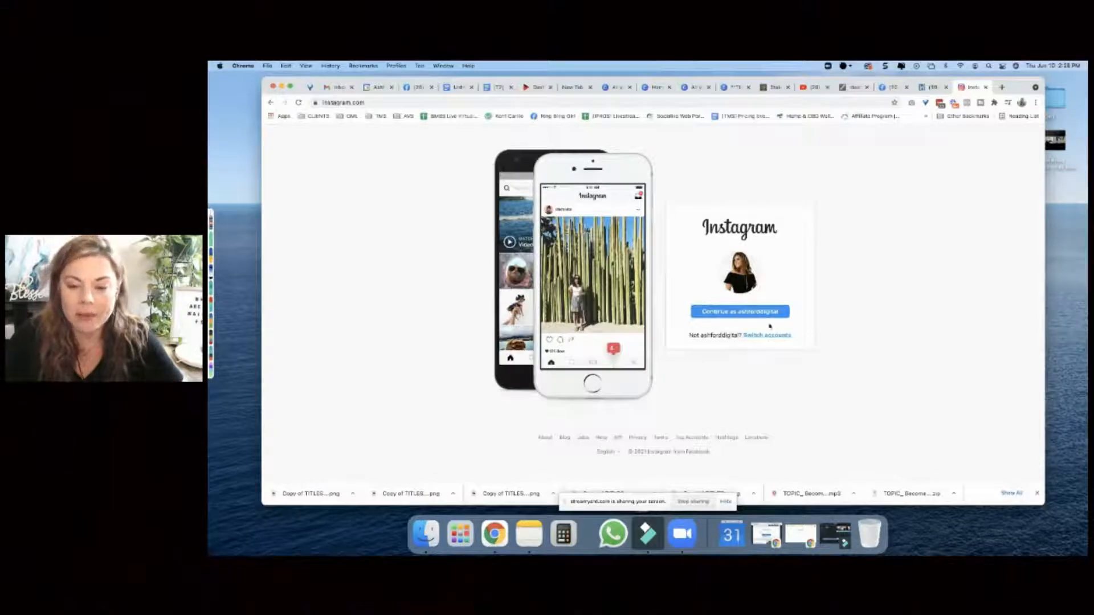
{"action": "left_click", "coordinate": [762, 335]}
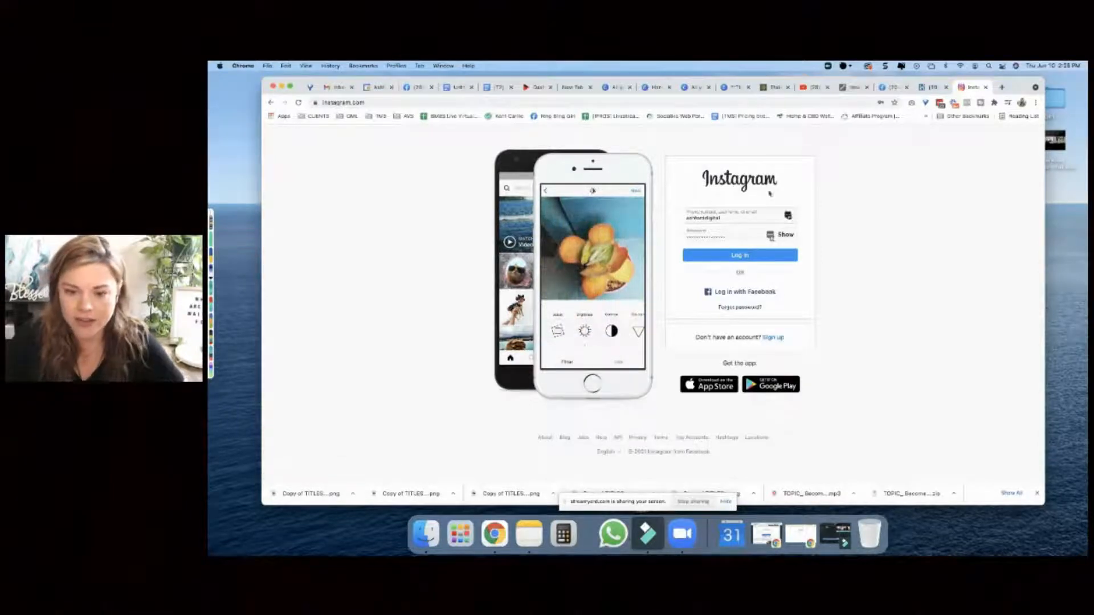
{"action": "left_click", "coordinate": [776, 338]}
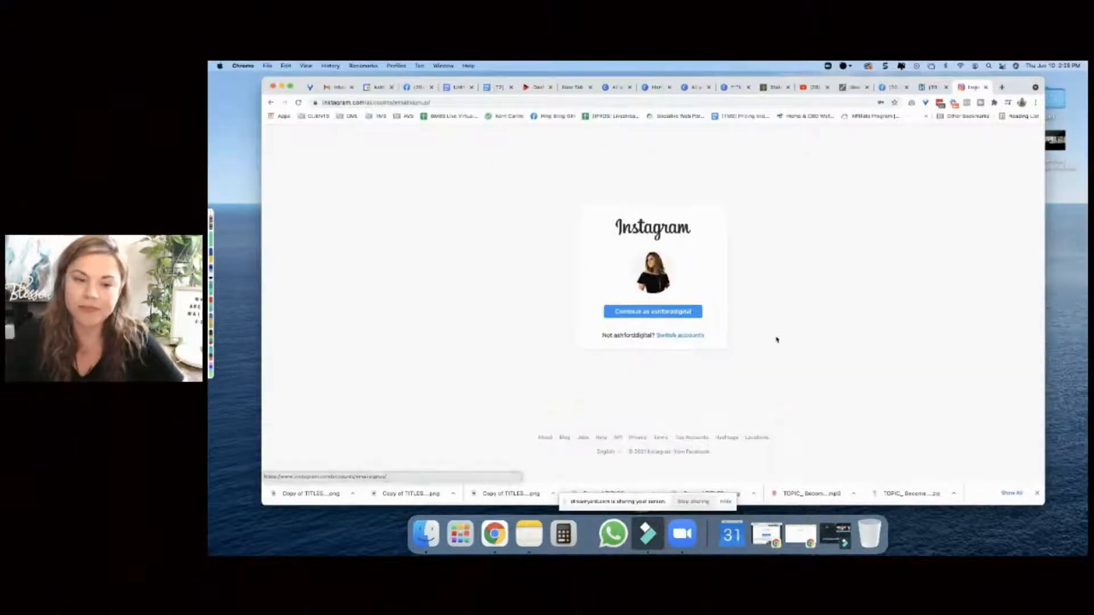
{"action": "left_click", "coordinate": [686, 337]}
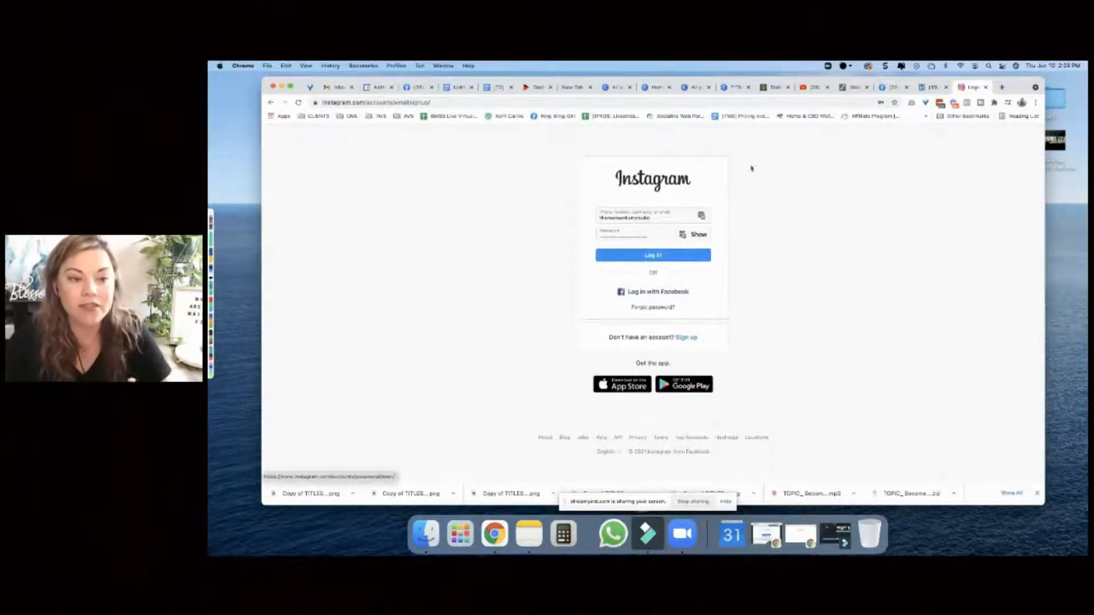
{"action": "left_click", "coordinate": [424, 103]}
{"action": "key", "text": "super+c"}
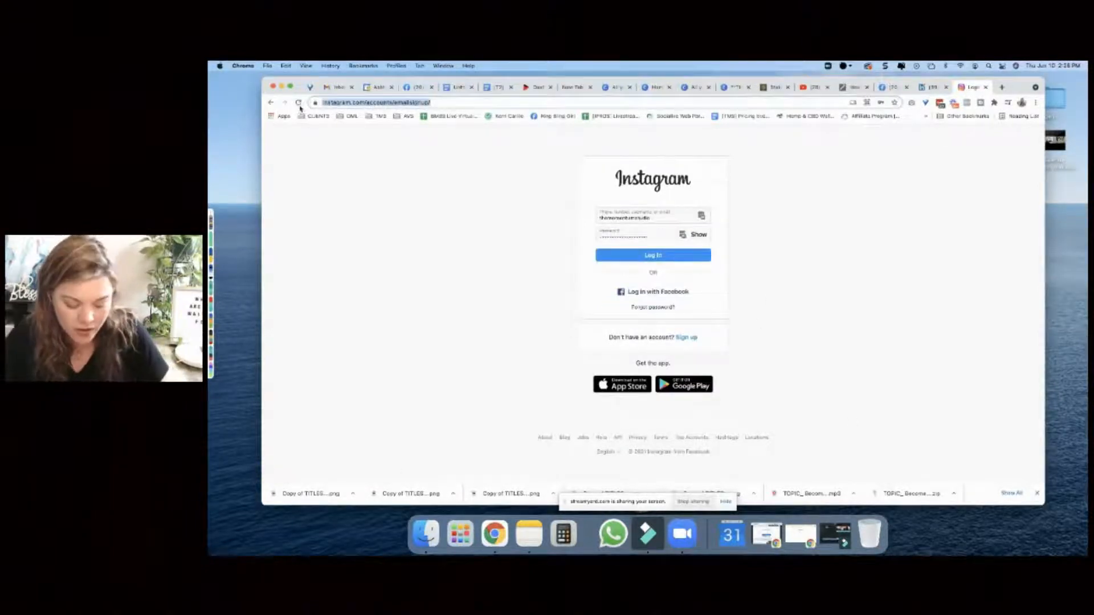
{"action": "left_click", "coordinate": [267, 66]}
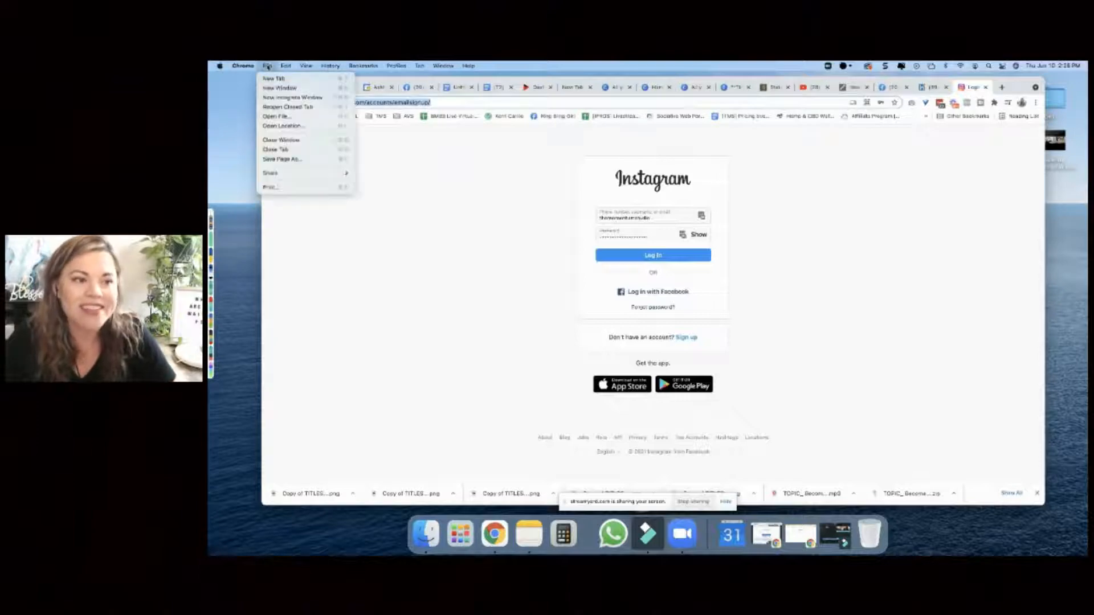
Load the copied Instagram sign-up address in a new Chrome incognito window
{"action": "left_click", "coordinate": [298, 98]}
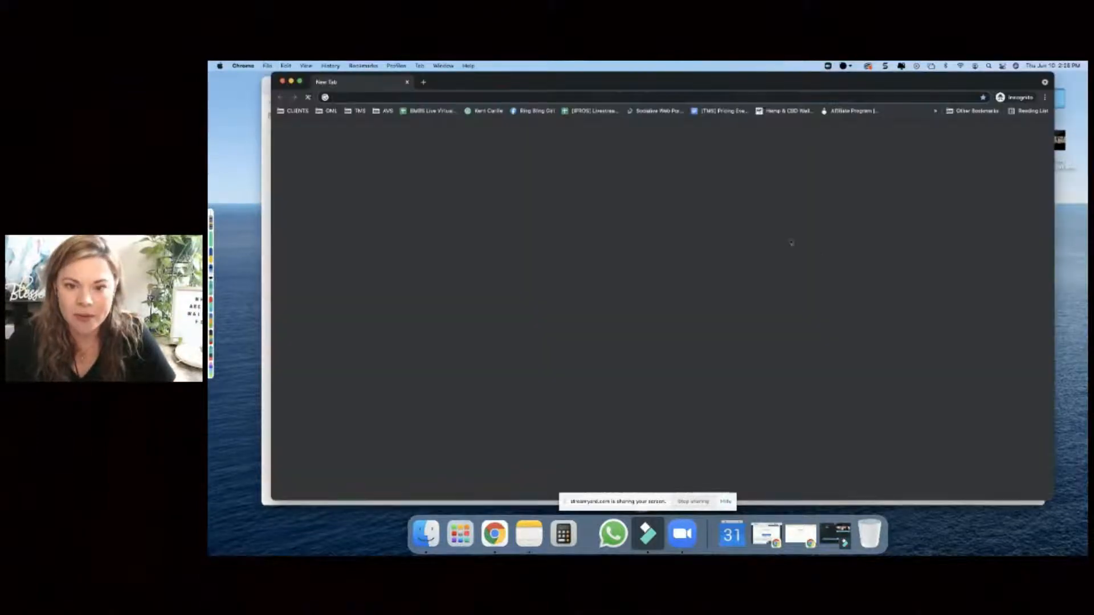
{"action": "key", "text": "super+v"}
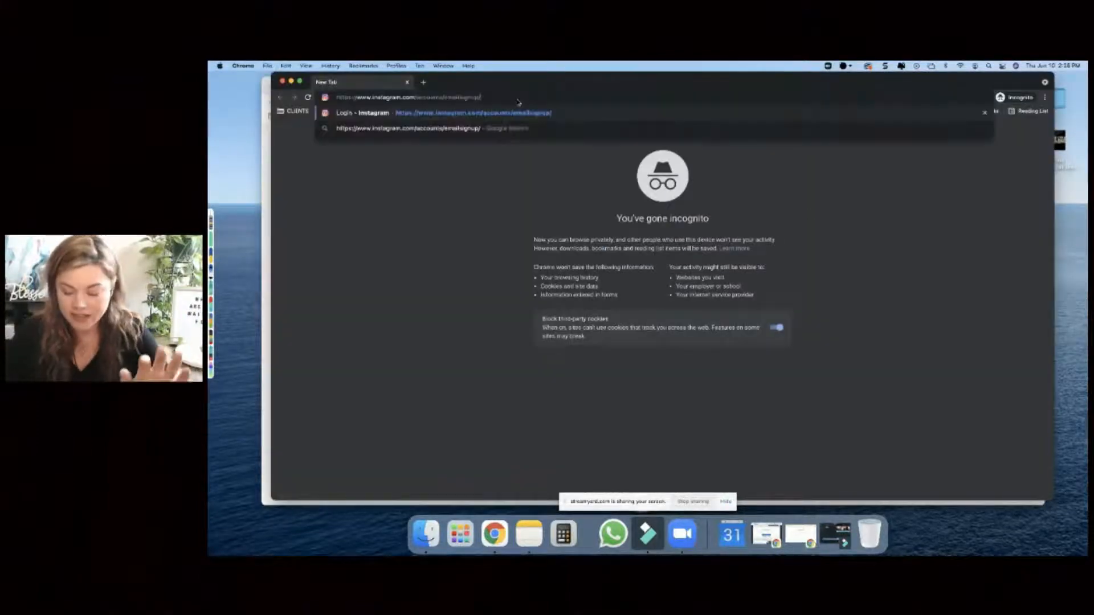
{"action": "key", "text": "Return"}
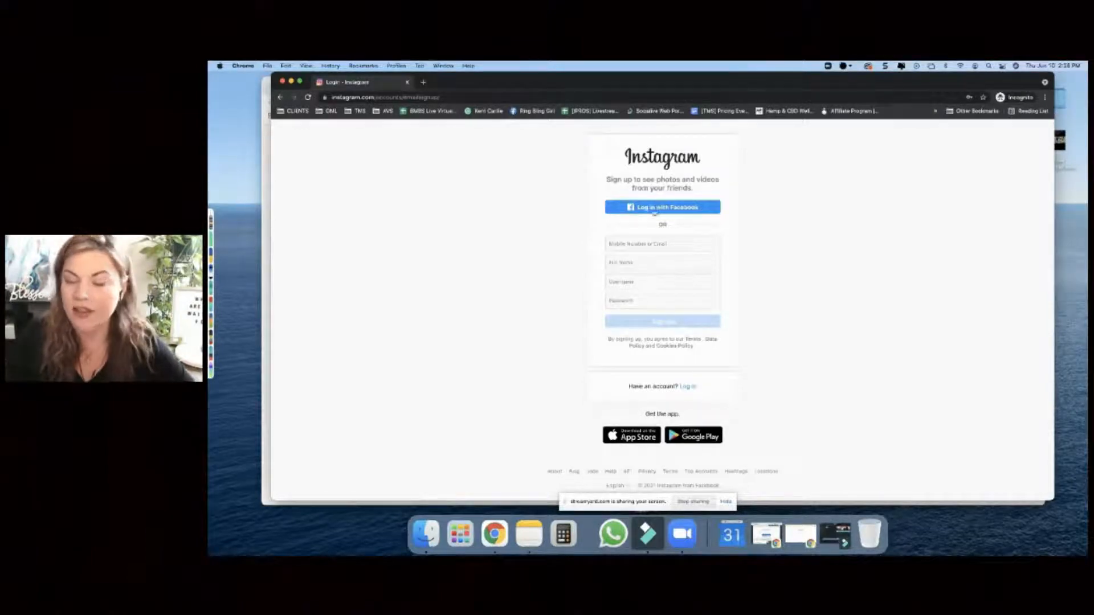
Fill in the new Gmail address, the autofilled full name and username tessaasfanpage
{"action": "left_click", "coordinate": [641, 247]}
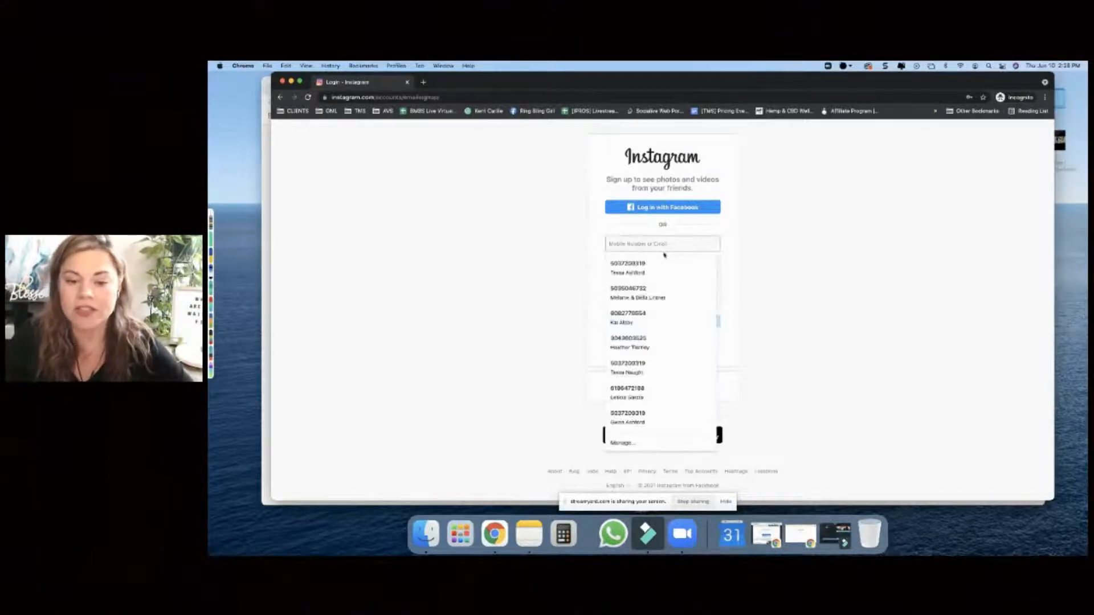
{"action": "left_click", "coordinate": [637, 267]}
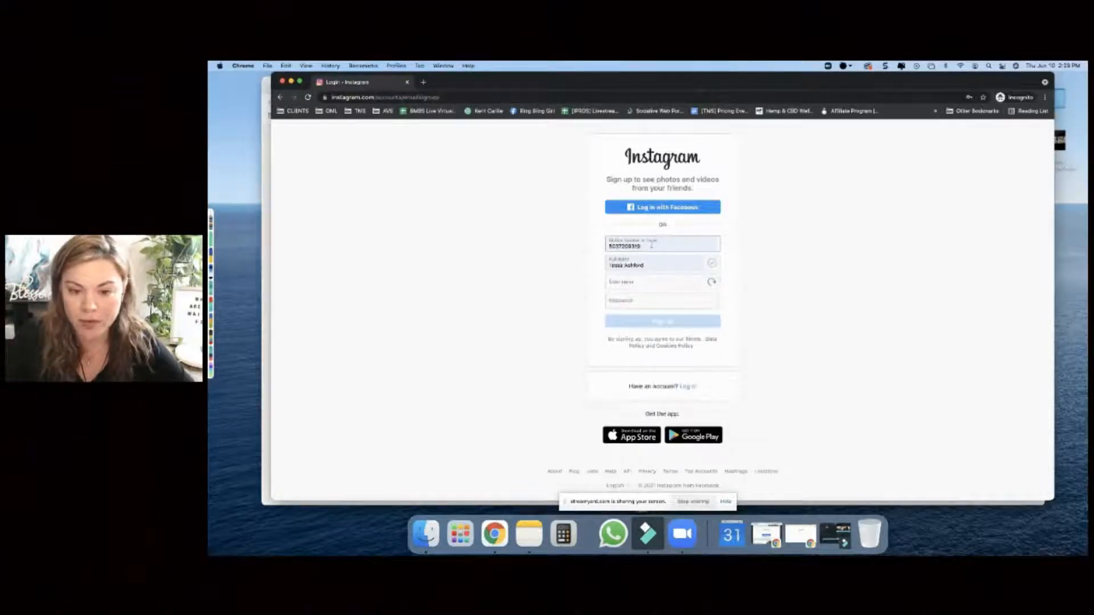
{"action": "left_click_drag", "start_coordinate": [651, 246], "coordinate": [581, 248]}
{"action": "left_click", "coordinate": [678, 233]}
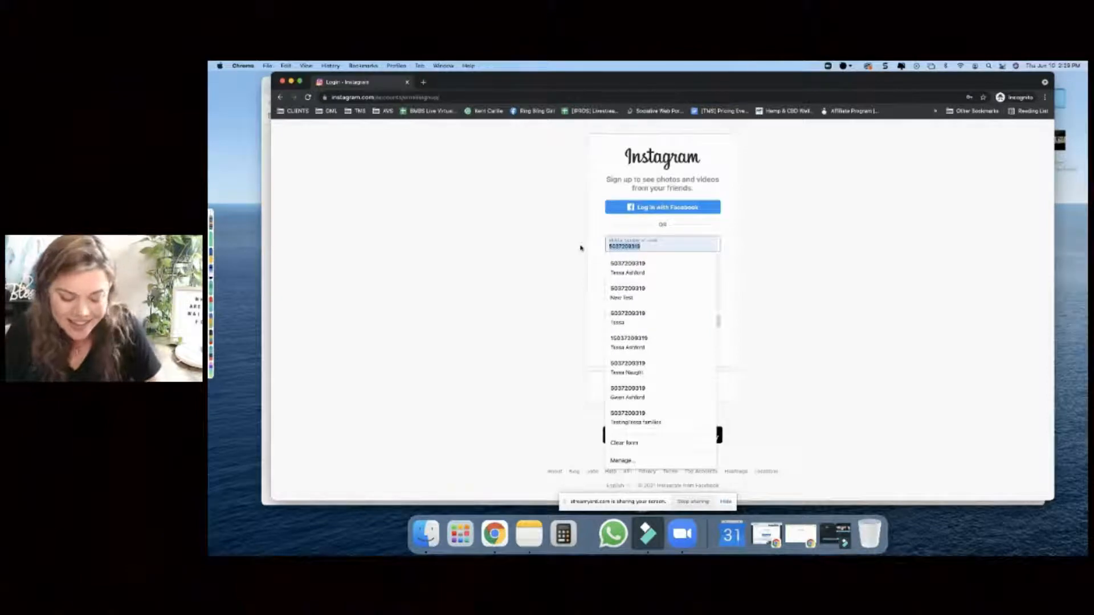
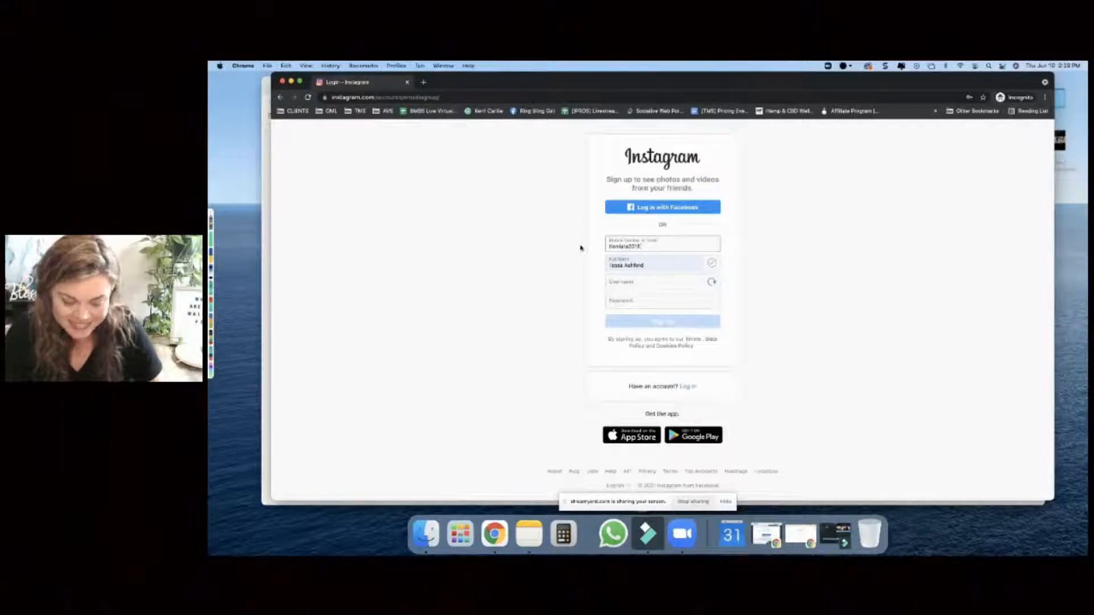
{"action": "key", "text": "Tab"}
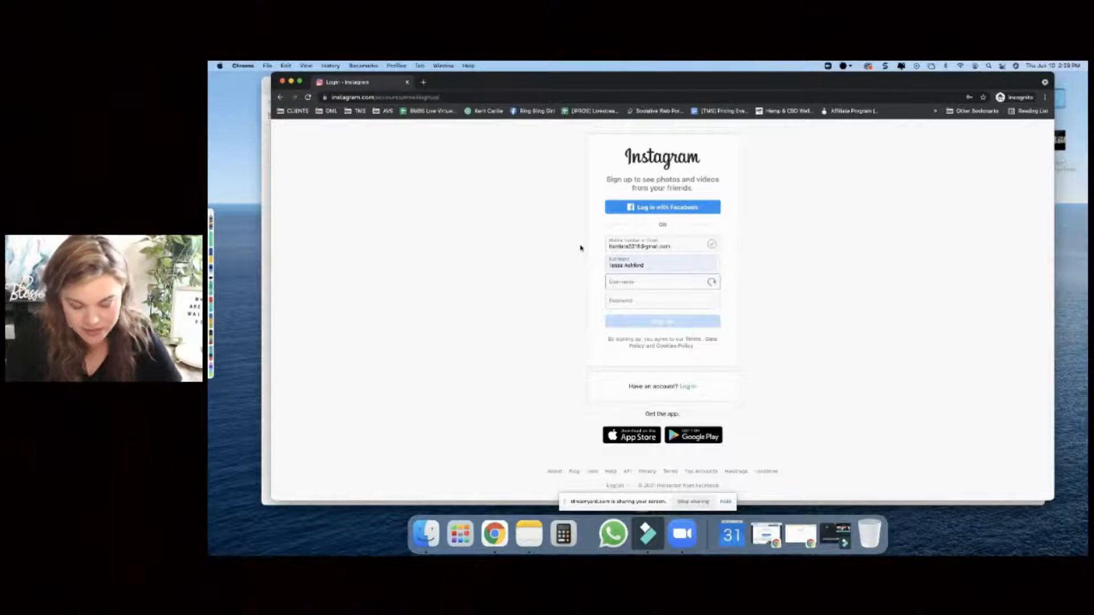
{"action": "type", "text": "te"}
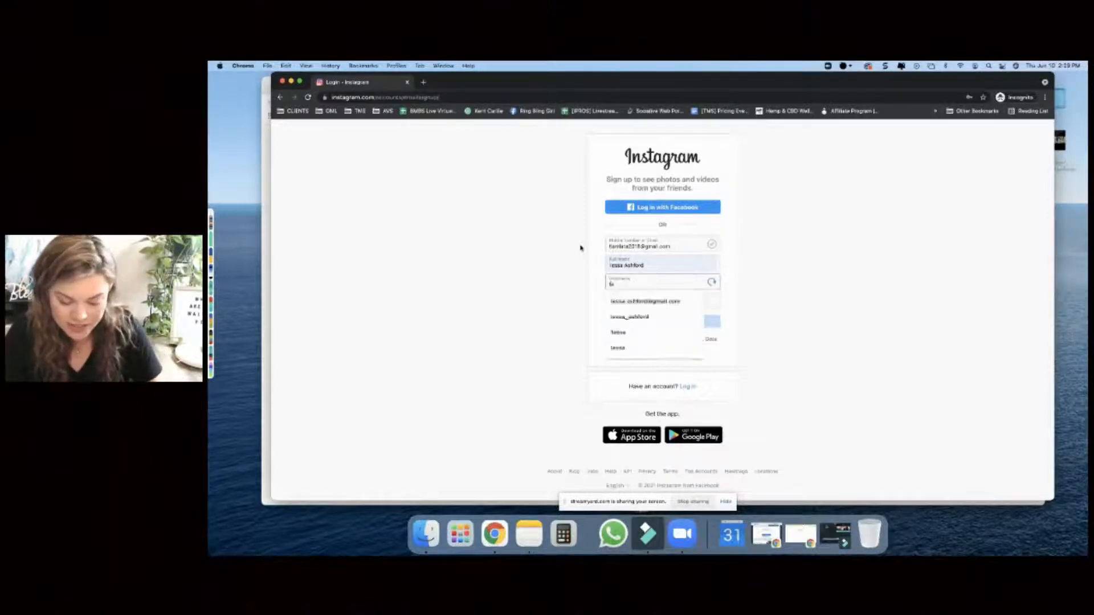
{"action": "type", "text": "ssaas"}
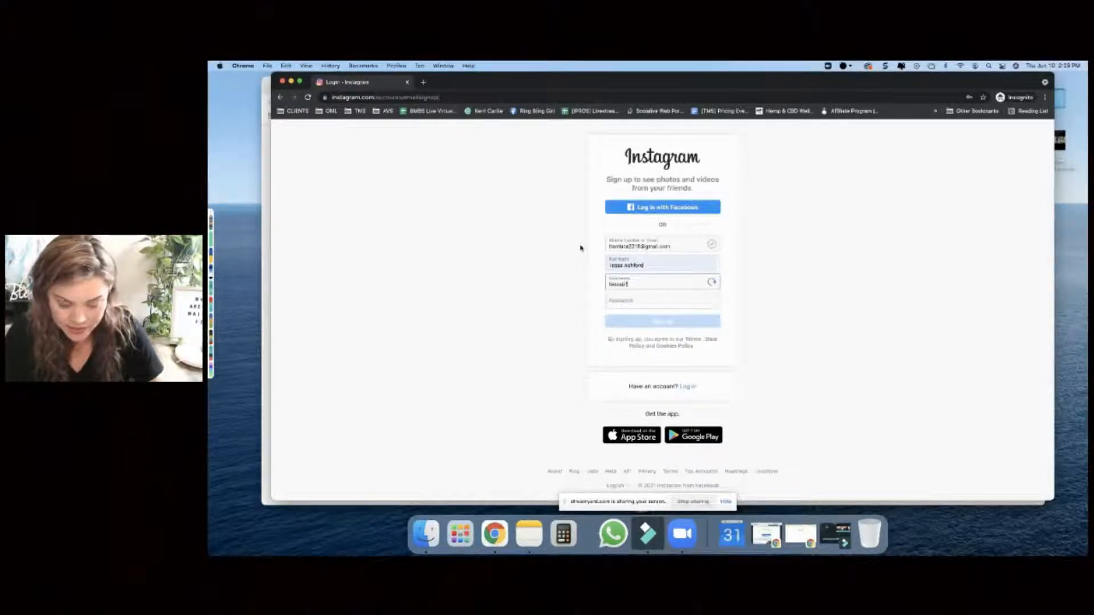
{"action": "type", "text": "fanpage"}
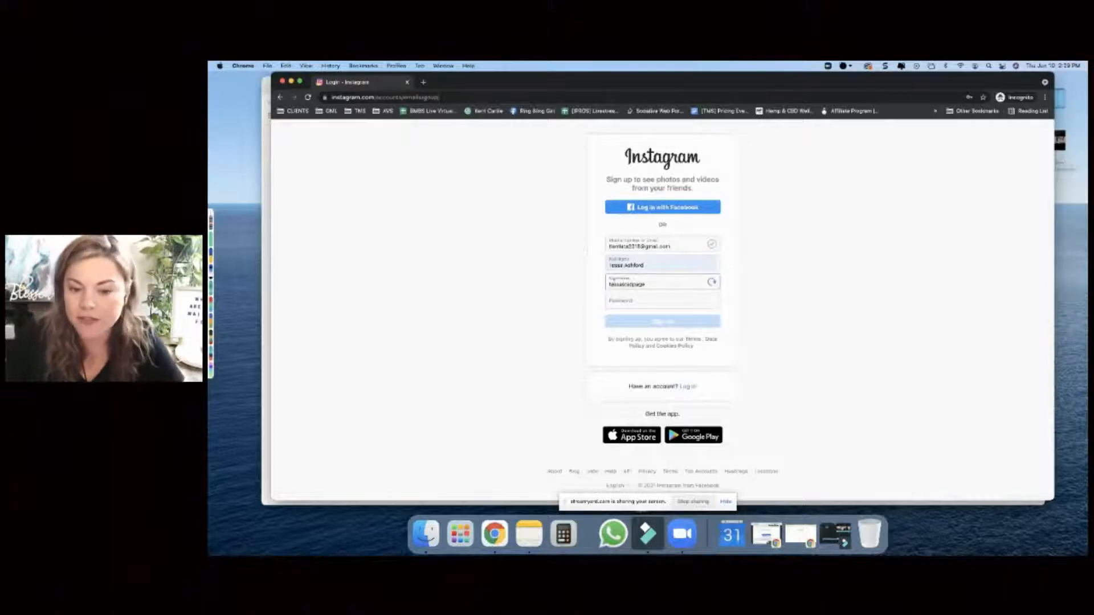
{"action": "left_click", "coordinate": [664, 299]}
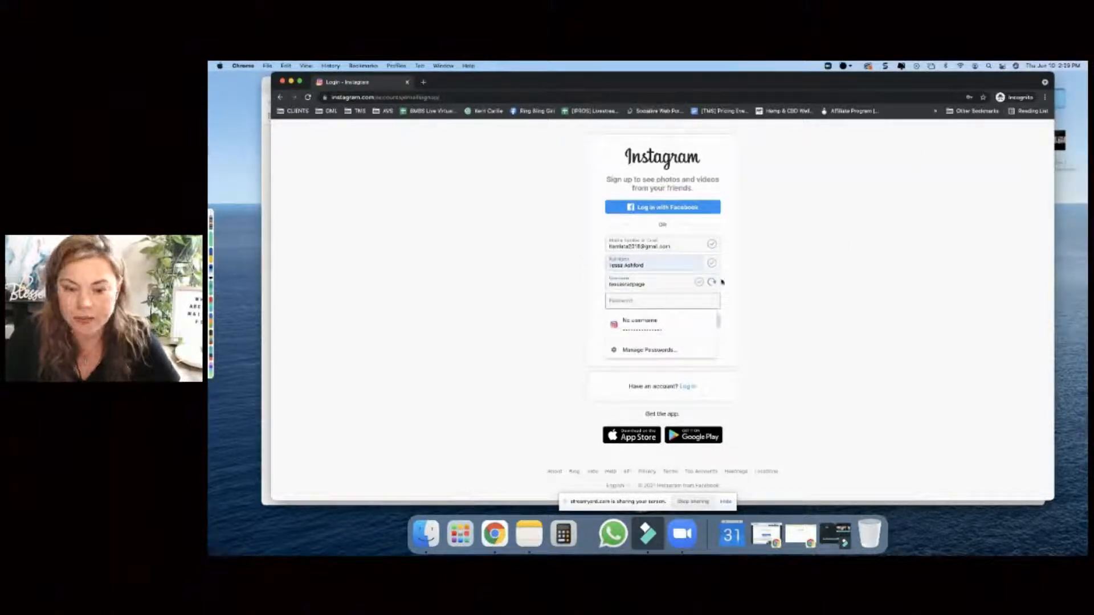
Generate a secure password in the password manager and paste it into the Password field
{"action": "left_click_drag", "start_coordinate": [838, 85], "coordinate": [825, 145]}
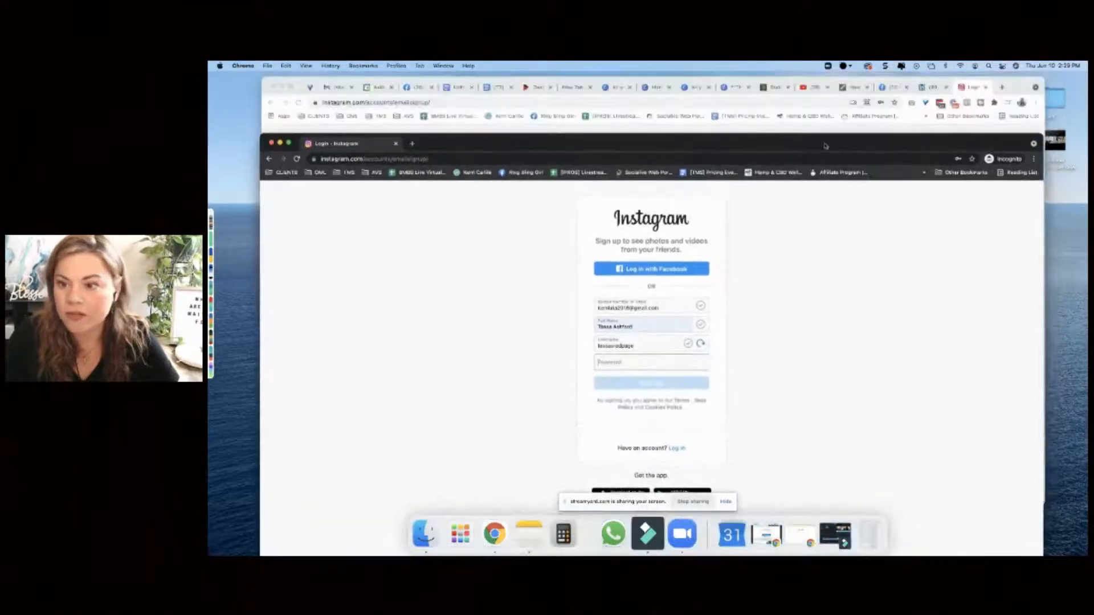
{"action": "left_click", "coordinate": [939, 107]}
{"action": "left_click", "coordinate": [941, 106]}
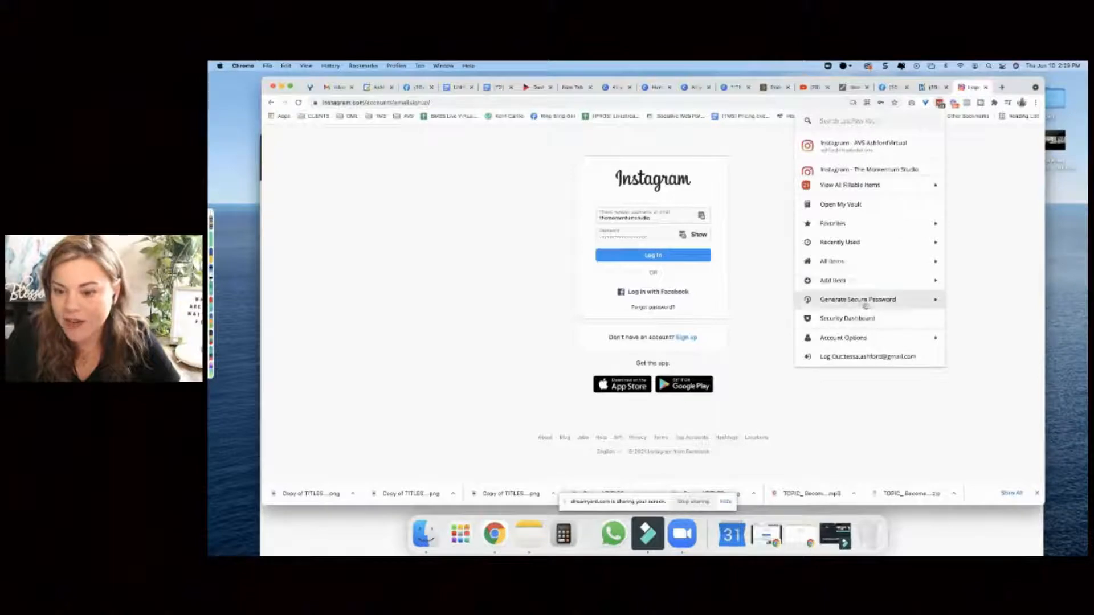
{"action": "left_click", "coordinate": [864, 298]}
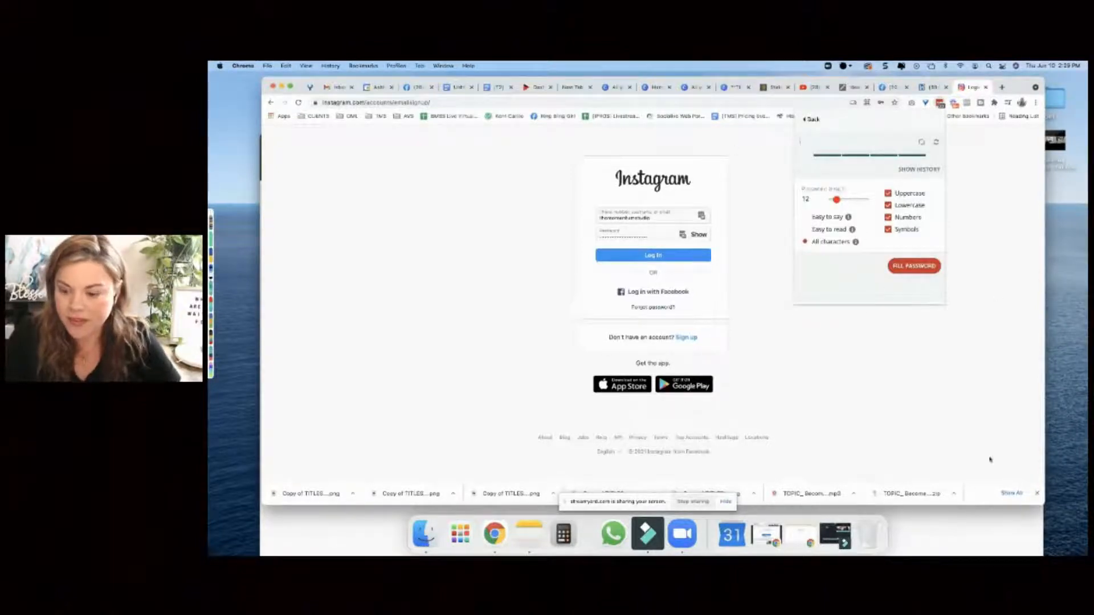
{"action": "left_click", "coordinate": [964, 543]}
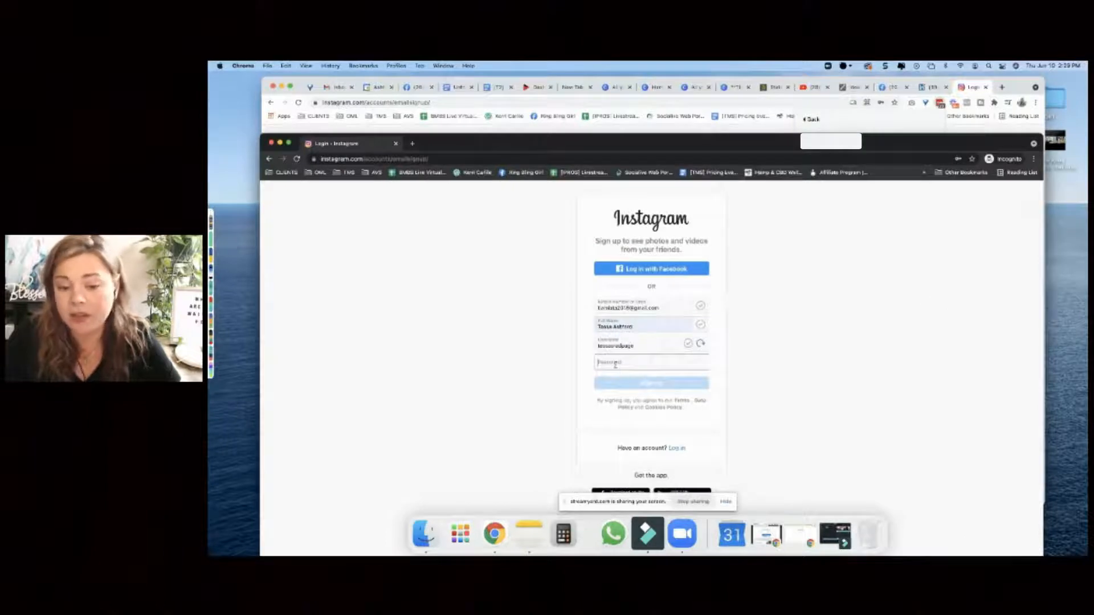
{"action": "key", "text": "super+v"}
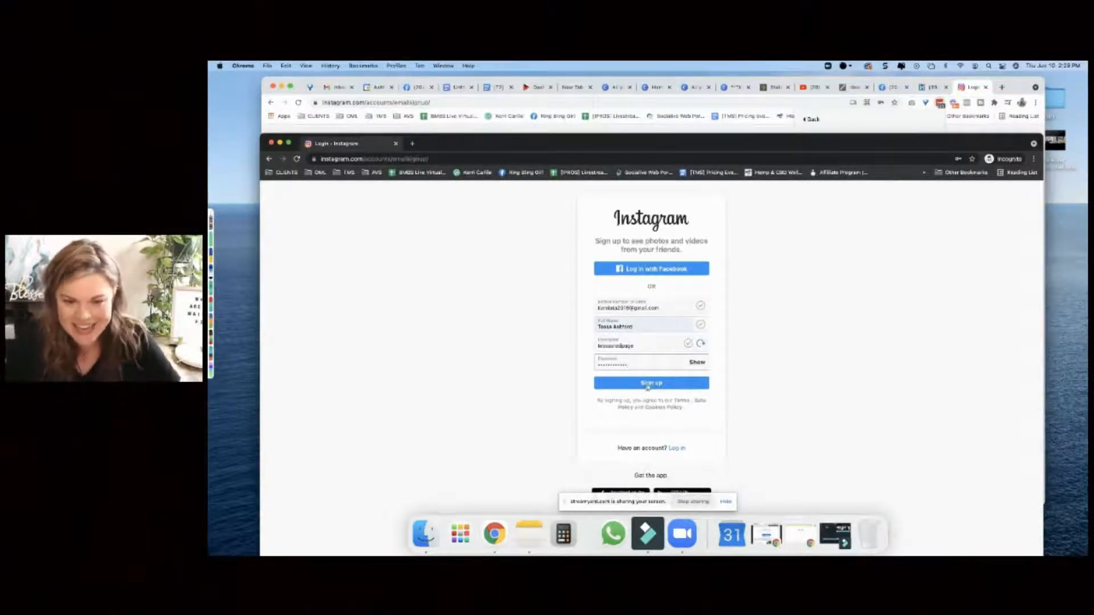
Submit the sign-up form and enter a birthday of January 2 with an earlier birth year
{"action": "left_click", "coordinate": [647, 384]}
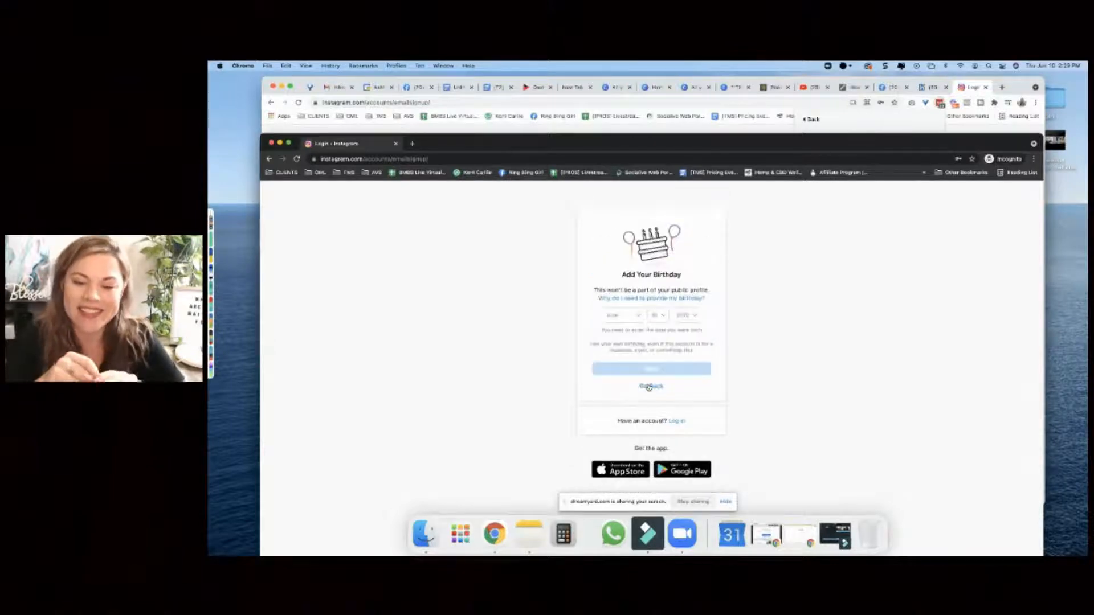
{"action": "left_click", "coordinate": [622, 315]}
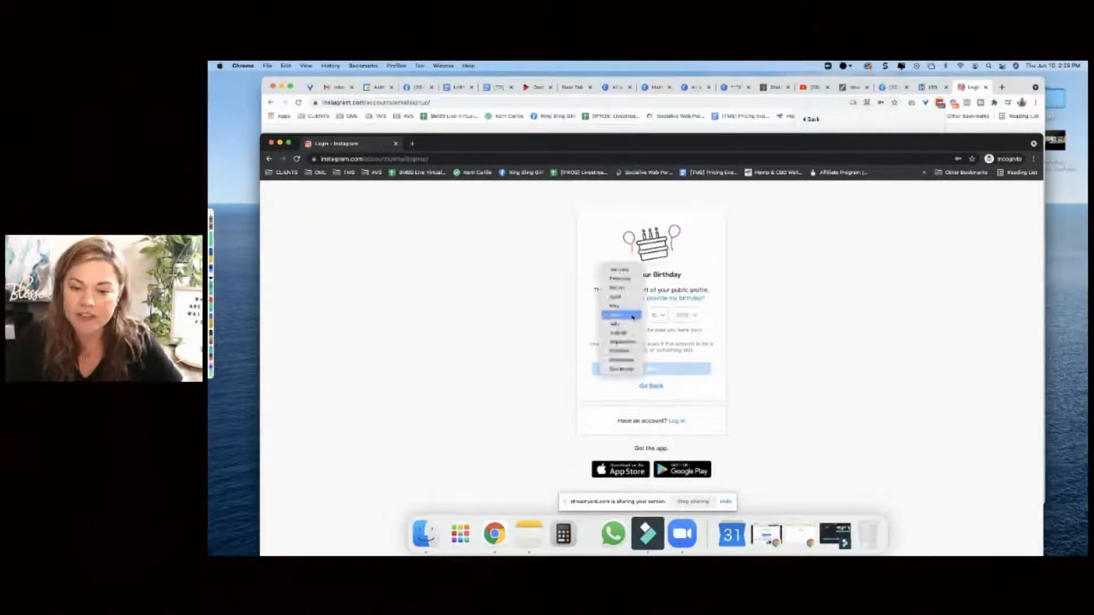
{"action": "left_click", "coordinate": [619, 270]}
{"action": "left_click", "coordinate": [658, 315]}
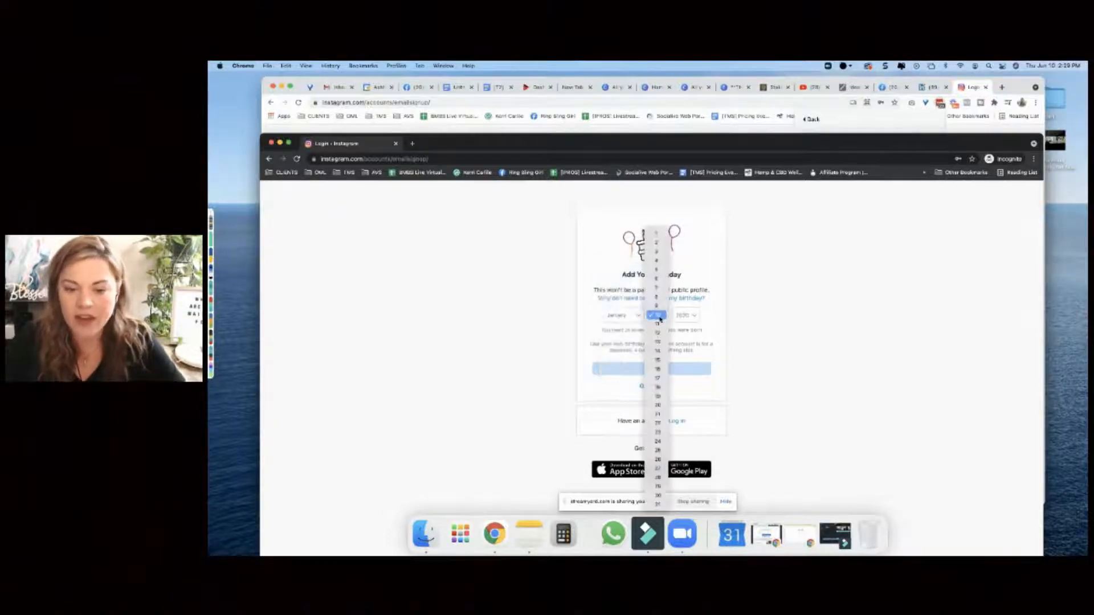
{"action": "left_click", "coordinate": [661, 243]}
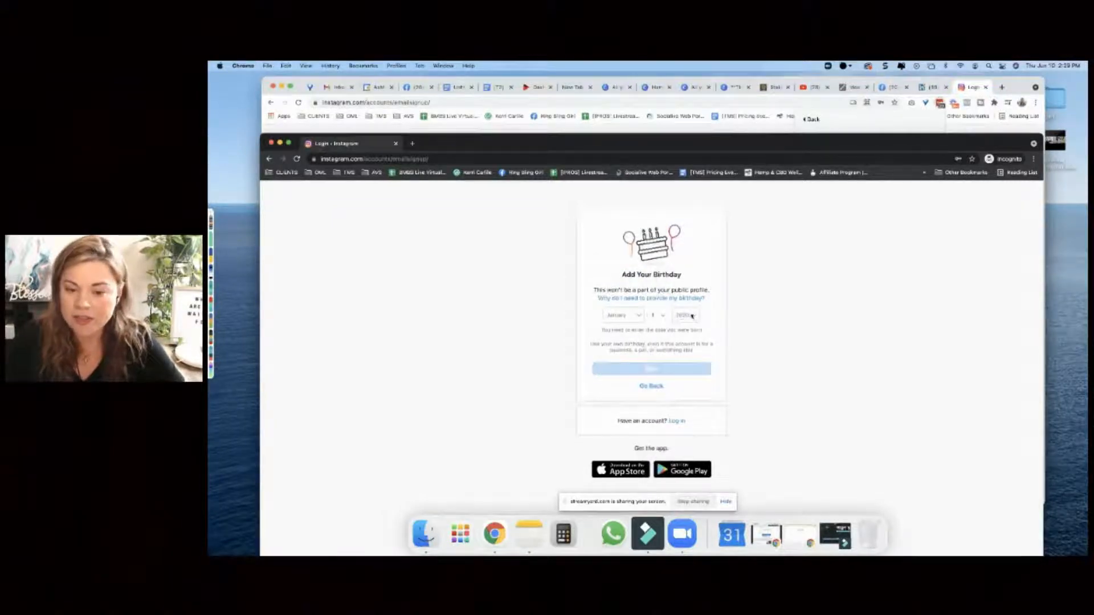
{"action": "left_click", "coordinate": [687, 316]}
{"action": "left_click", "coordinate": [686, 352]}
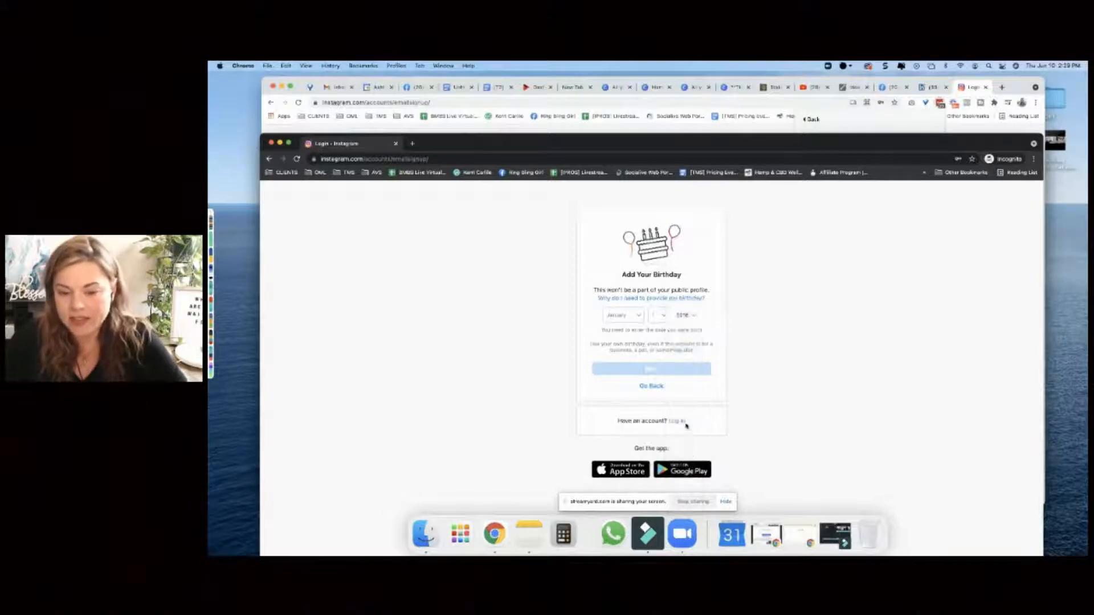
{"action": "left_click", "coordinate": [687, 315]}
{"action": "scroll", "coordinate": [689, 434], "scroll_direction": "down", "scroll_amount": 5}
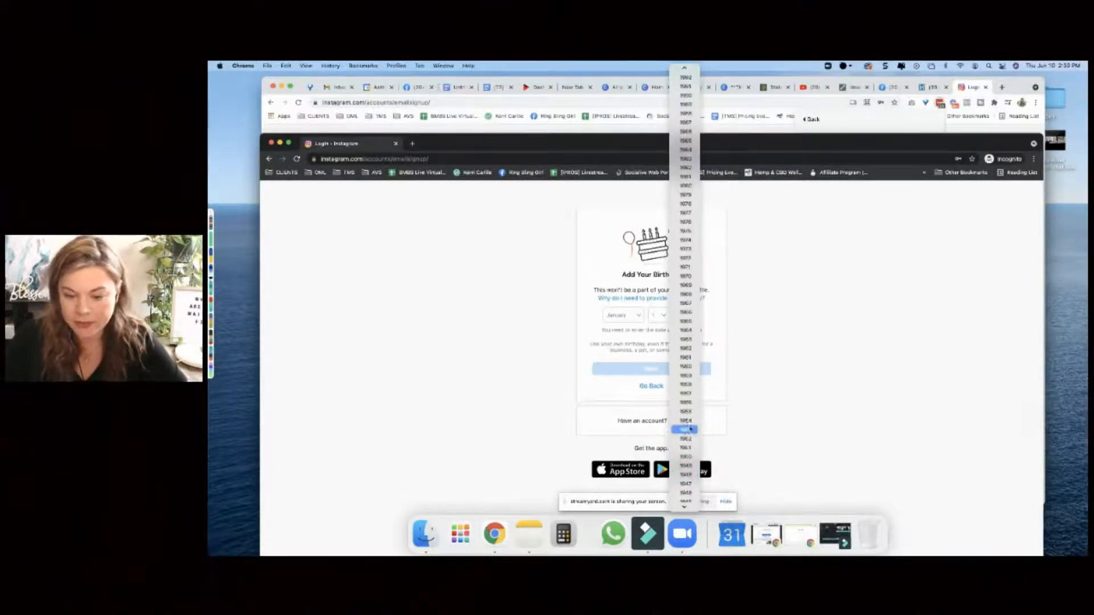
{"action": "left_click", "coordinate": [689, 429]}
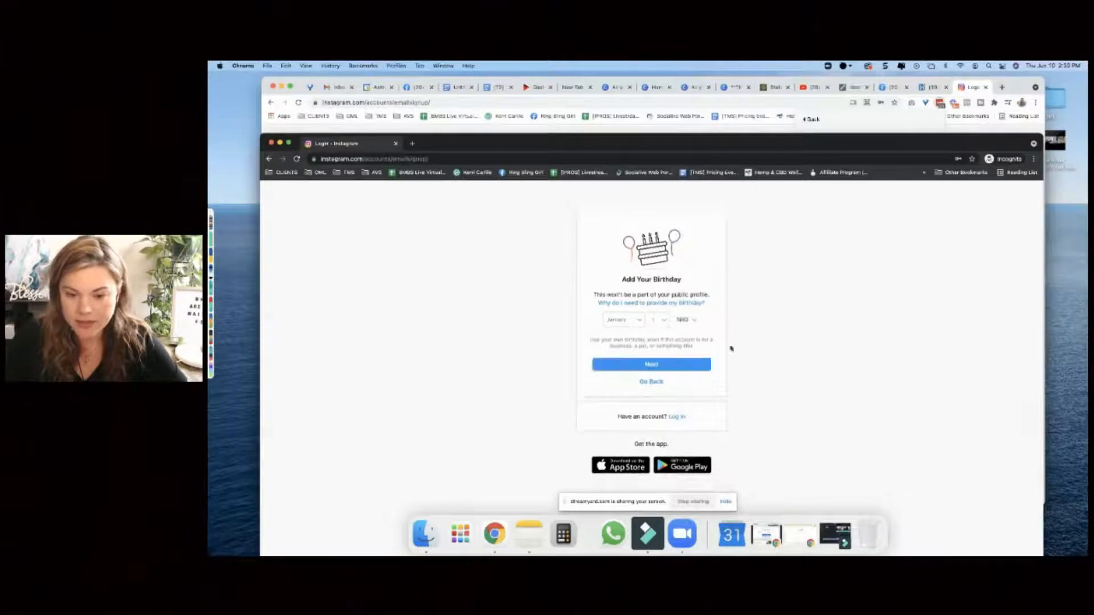
{"action": "left_click", "coordinate": [644, 367]}
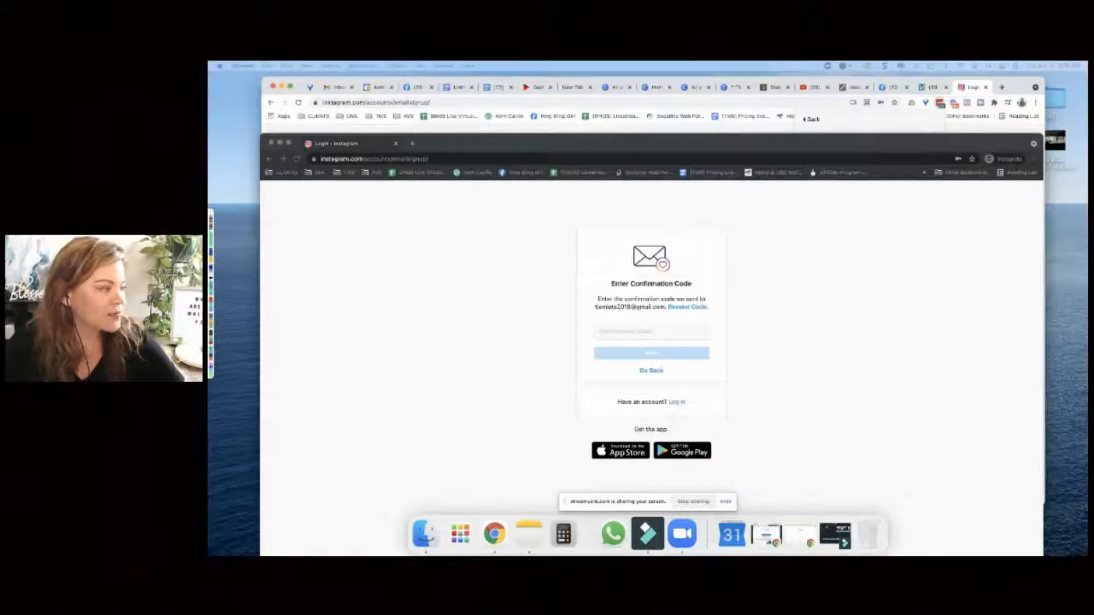
Read the confirmation code from the Gmail inbox and enter it to verify the account
{"action": "left_click_drag", "start_coordinate": [209, 124], "coordinate": [574, 98]}
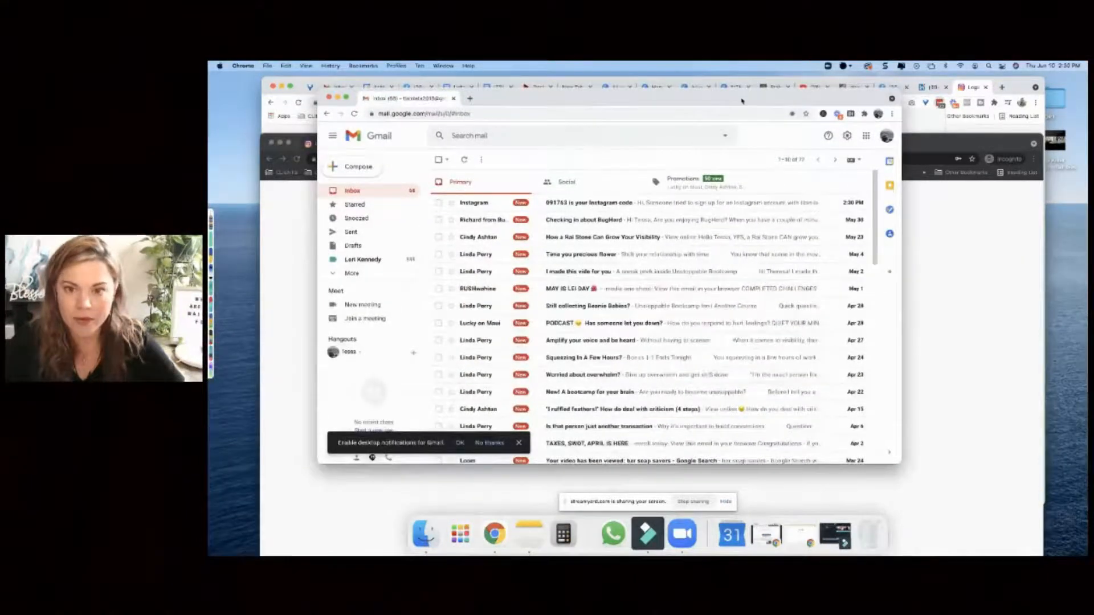
{"action": "left_click_drag", "start_coordinate": [743, 101], "coordinate": [209, 108]}
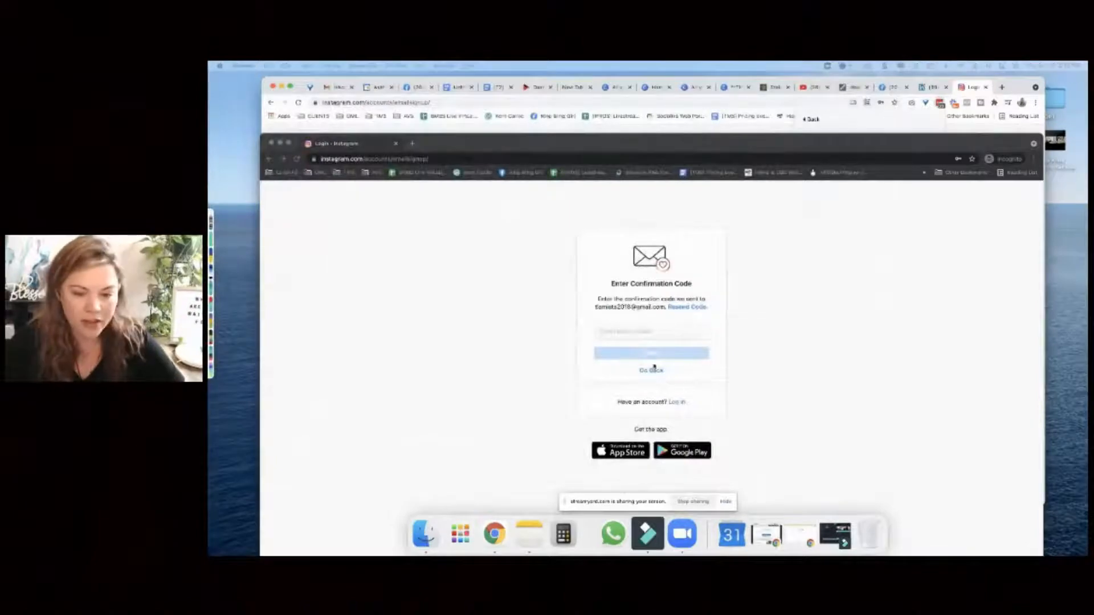
{"action": "left_click", "coordinate": [624, 331]}
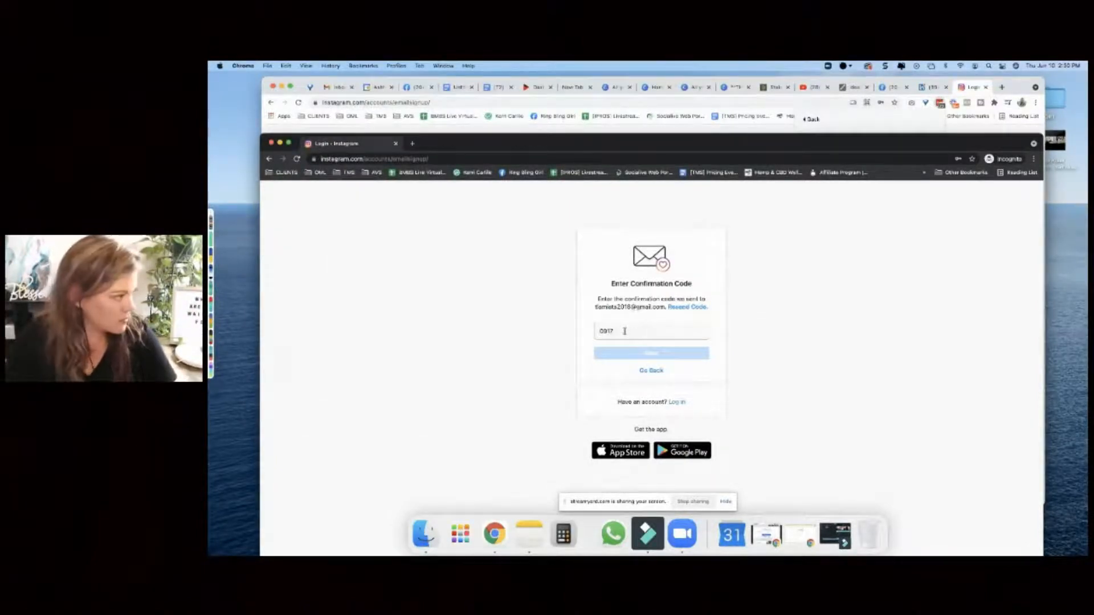
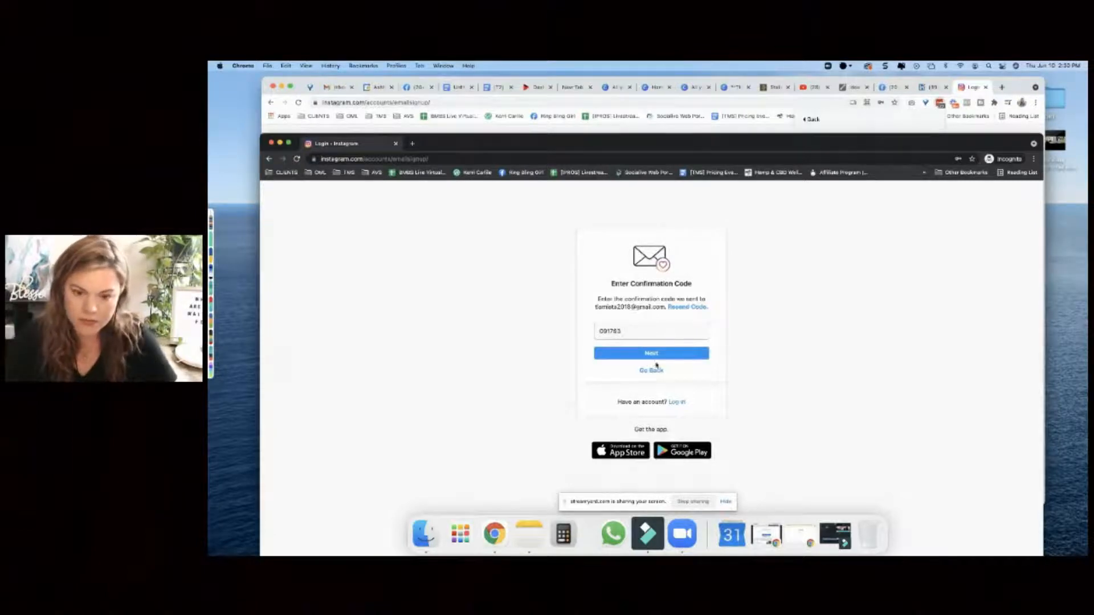
{"action": "left_click", "coordinate": [651, 354]}
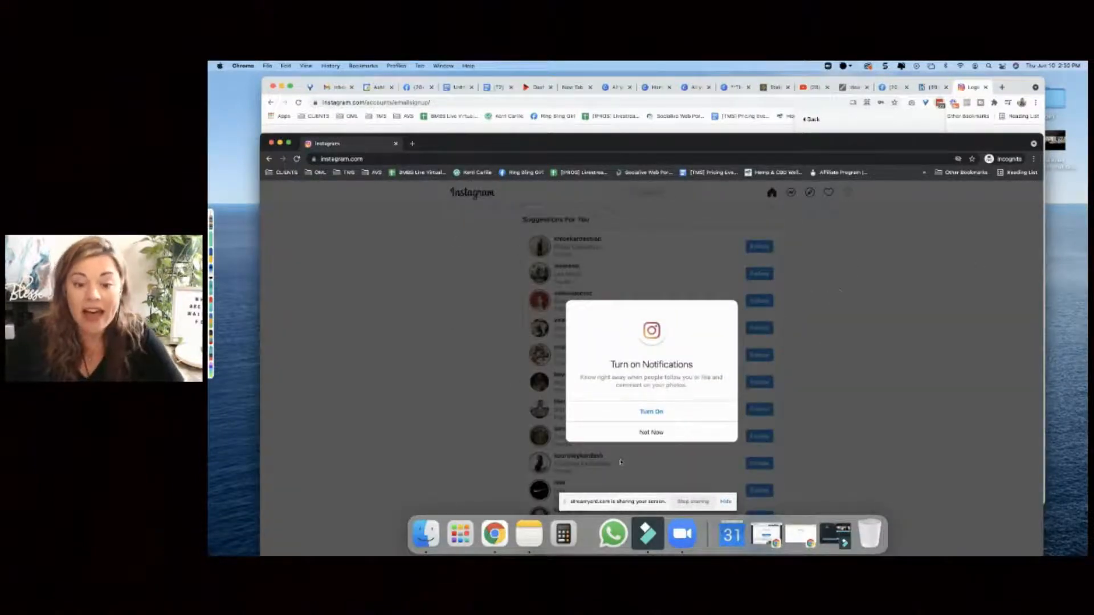
Decline notifications with Not Now and open the new account's profile page
{"action": "left_click", "coordinate": [655, 433]}
{"action": "left_click", "coordinate": [848, 193]}
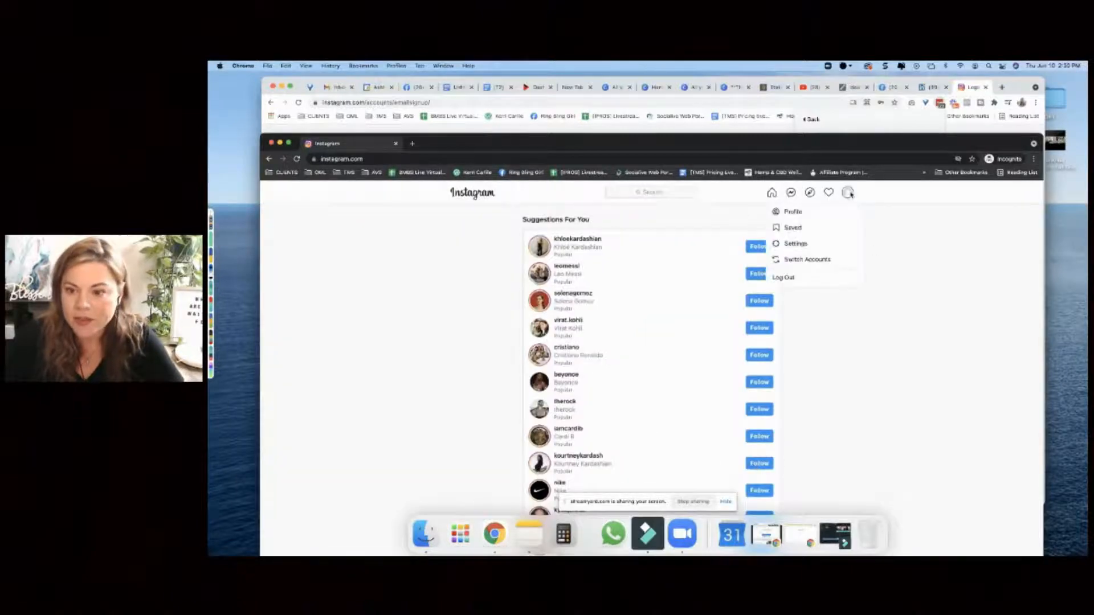
{"action": "left_click", "coordinate": [792, 212]}
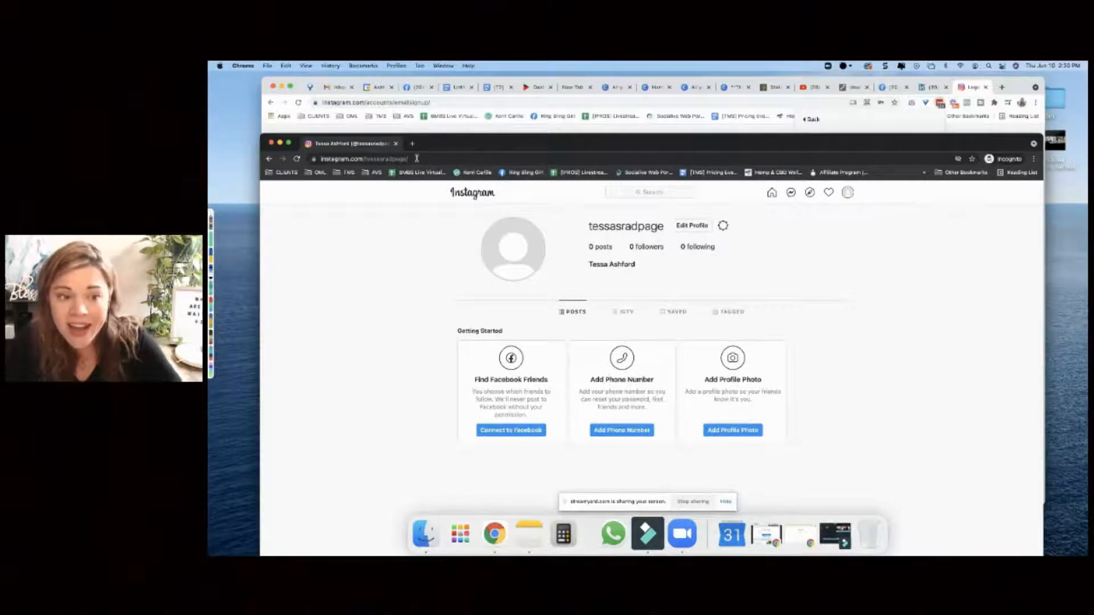
{"action": "left_click_drag", "start_coordinate": [471, 145], "coordinate": [464, 115]}
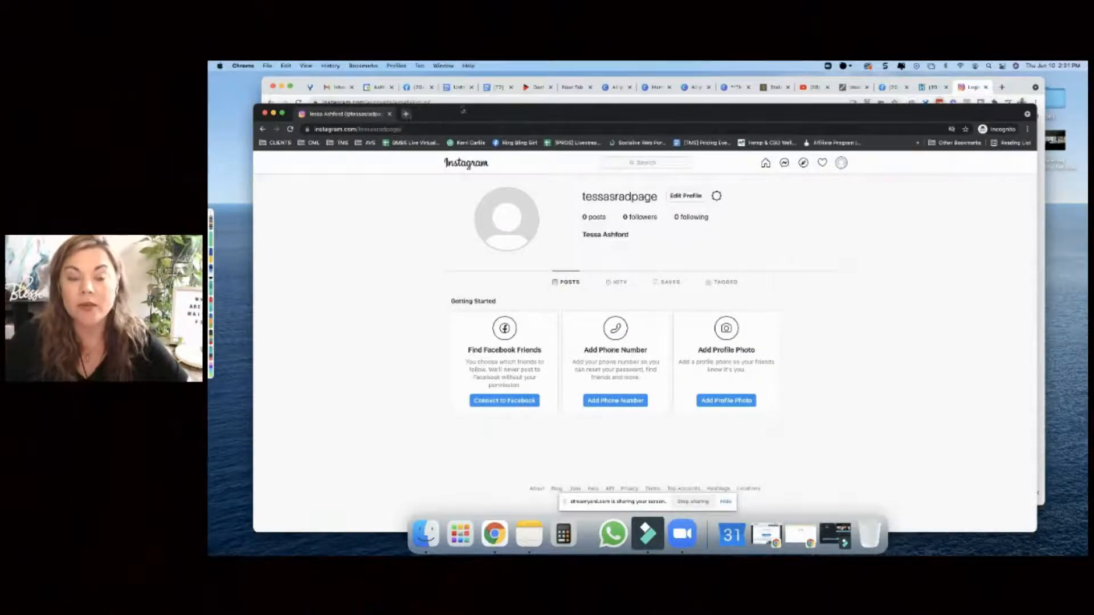
Open pinterest.com in a new tab and switch to the Sign up form
{"action": "left_click", "coordinate": [406, 114]}
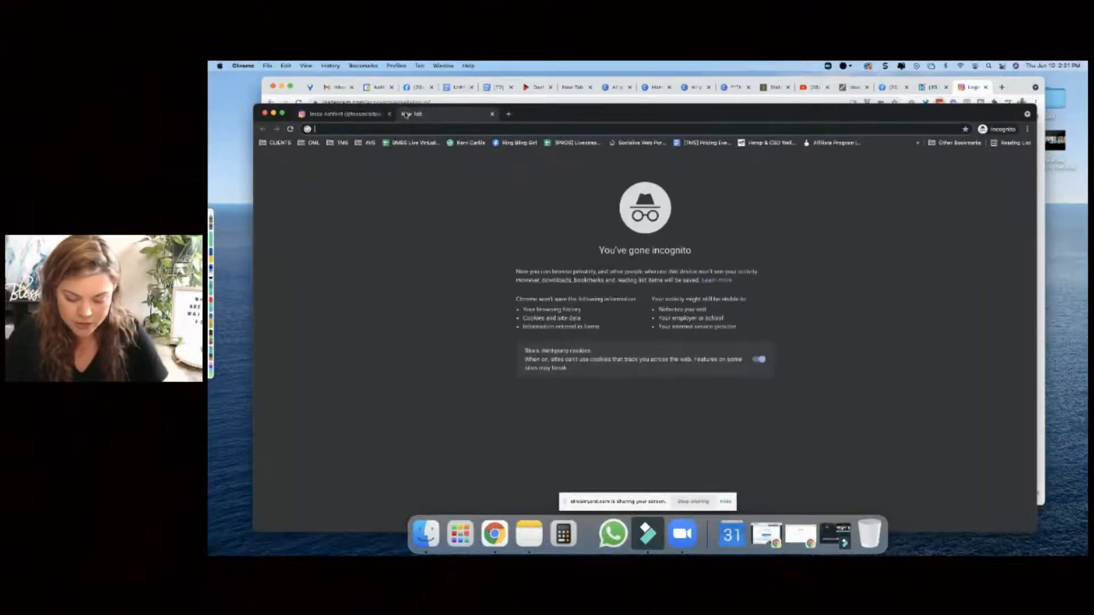
{"action": "type", "text": "pinterest.com"}
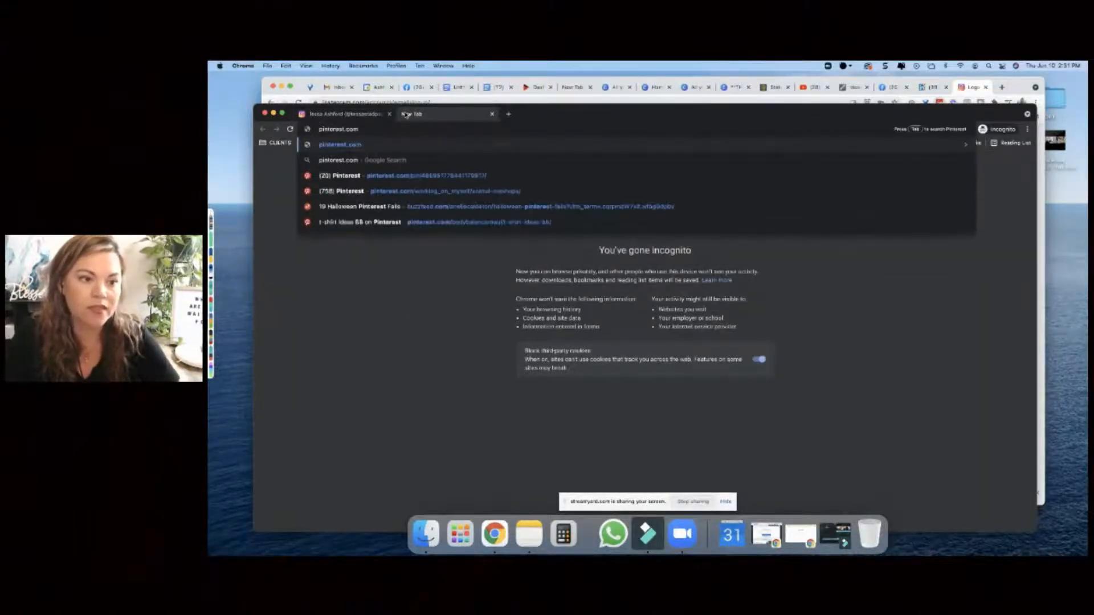
{"action": "key", "text": "Return"}
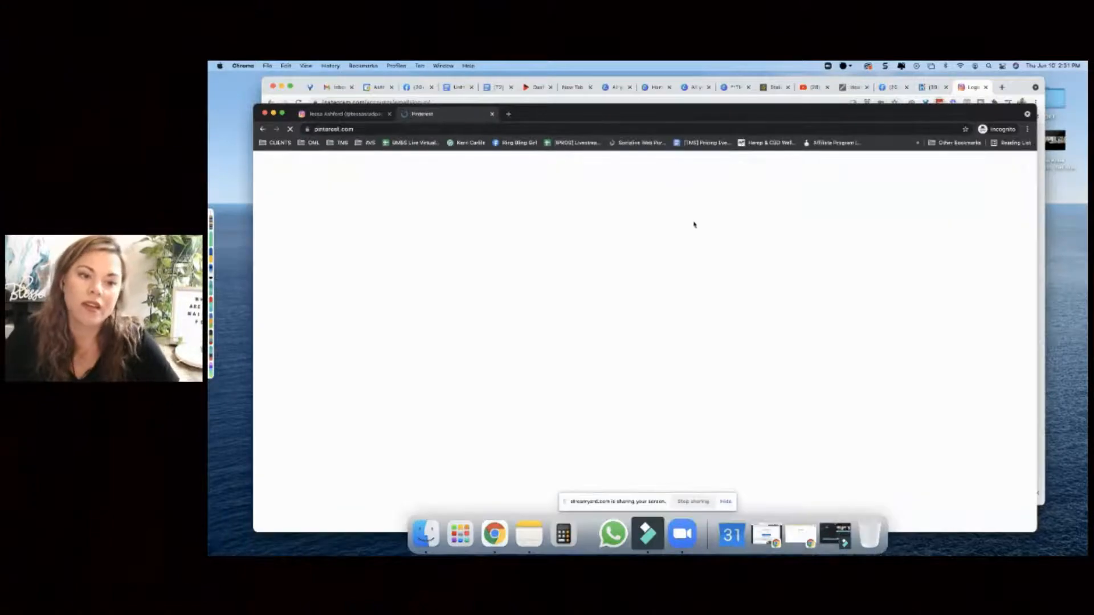
{"action": "left_click", "coordinate": [967, 168]}
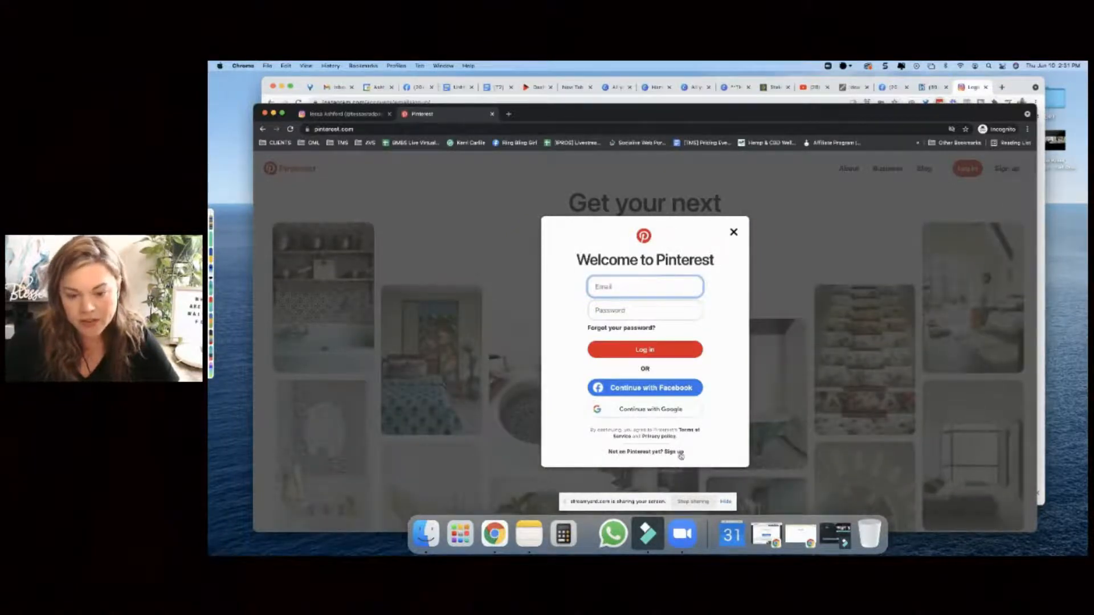
{"action": "left_click", "coordinate": [677, 453]}
Register with the saved email address, the generated password and age 44
{"action": "left_click", "coordinate": [631, 277]}
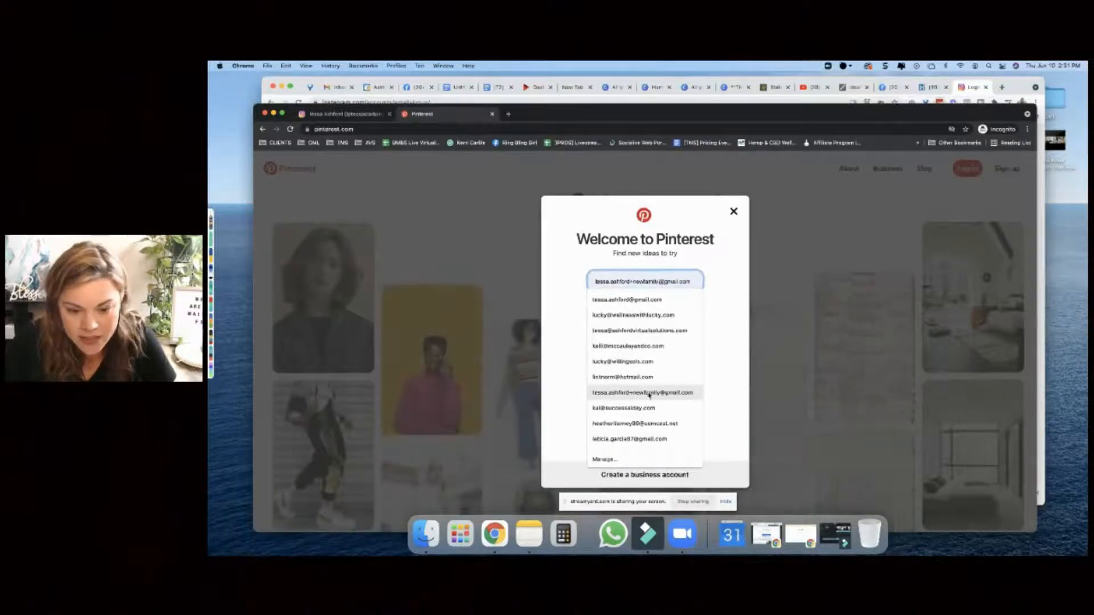
{"action": "left_click", "coordinate": [609, 278]}
{"action": "type", "text": "tiam"}
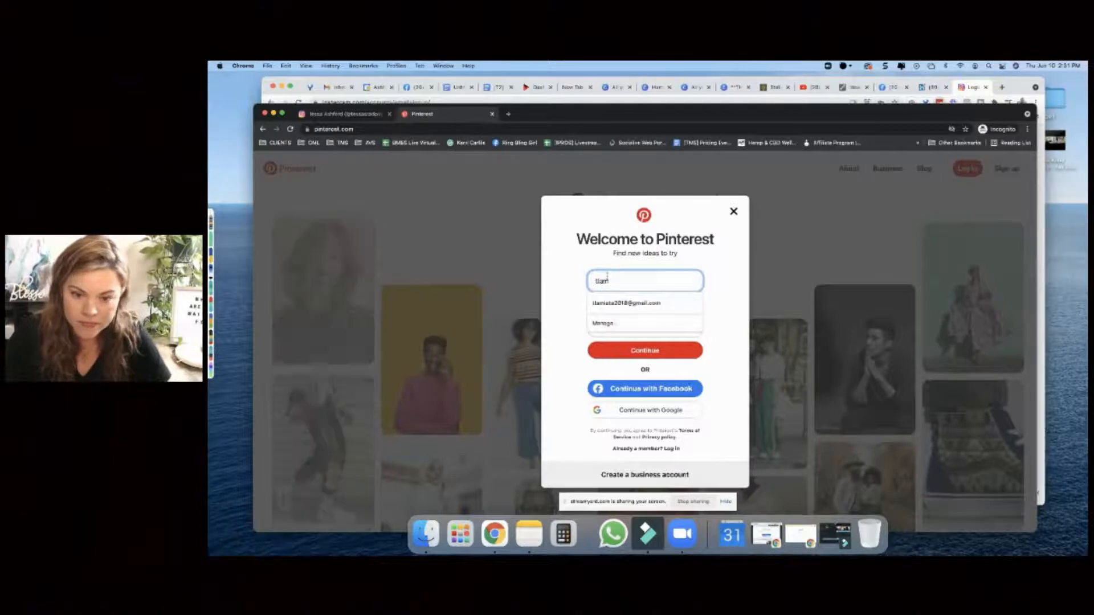
{"action": "left_click", "coordinate": [621, 303]}
{"action": "left_click", "coordinate": [618, 304]}
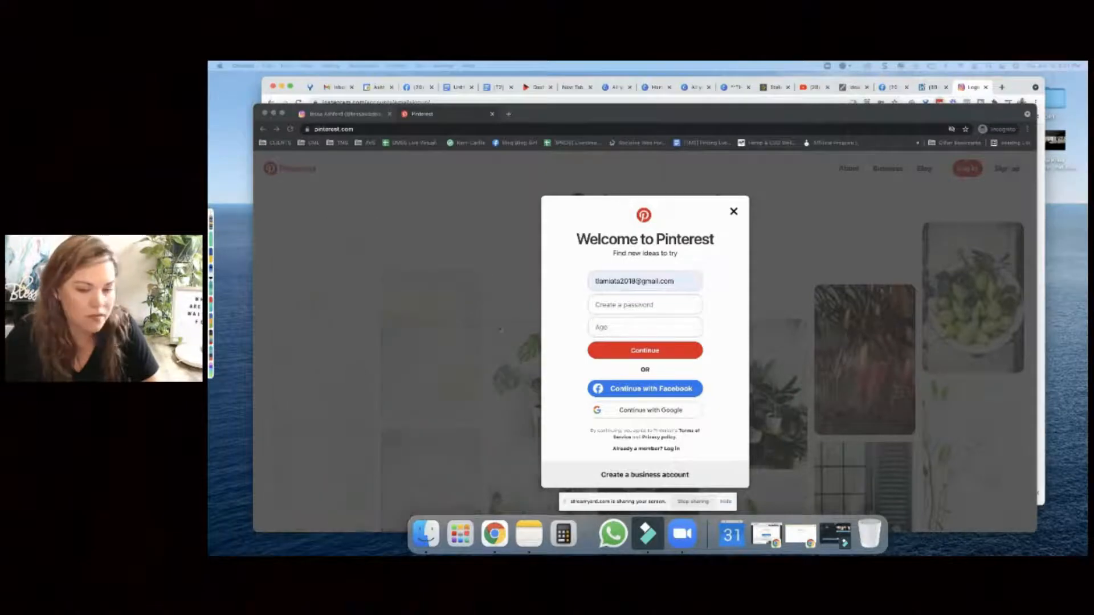
{"action": "left_click", "coordinate": [628, 306]}
{"action": "key", "text": "super+v"}
{"action": "left_click", "coordinate": [611, 323]}
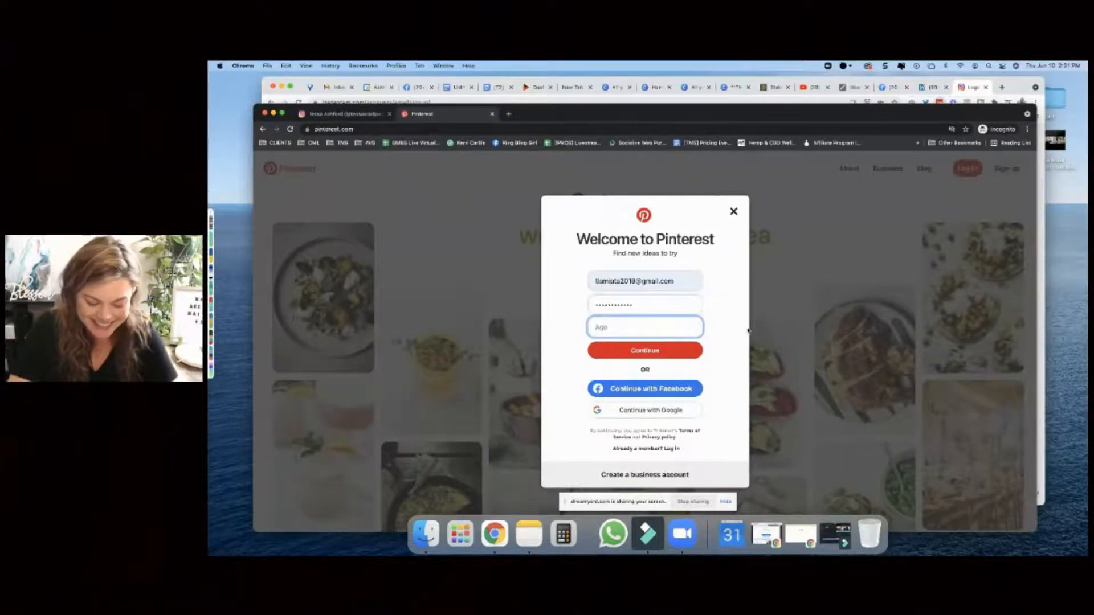
{"action": "type", "text": "44"}
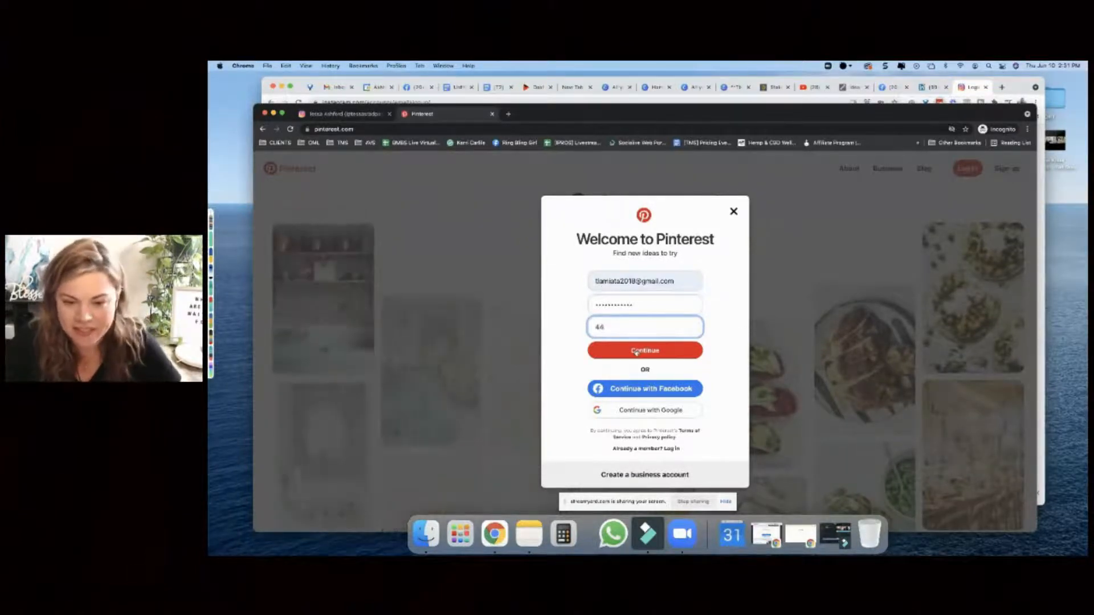
{"action": "left_click", "coordinate": [636, 352]}
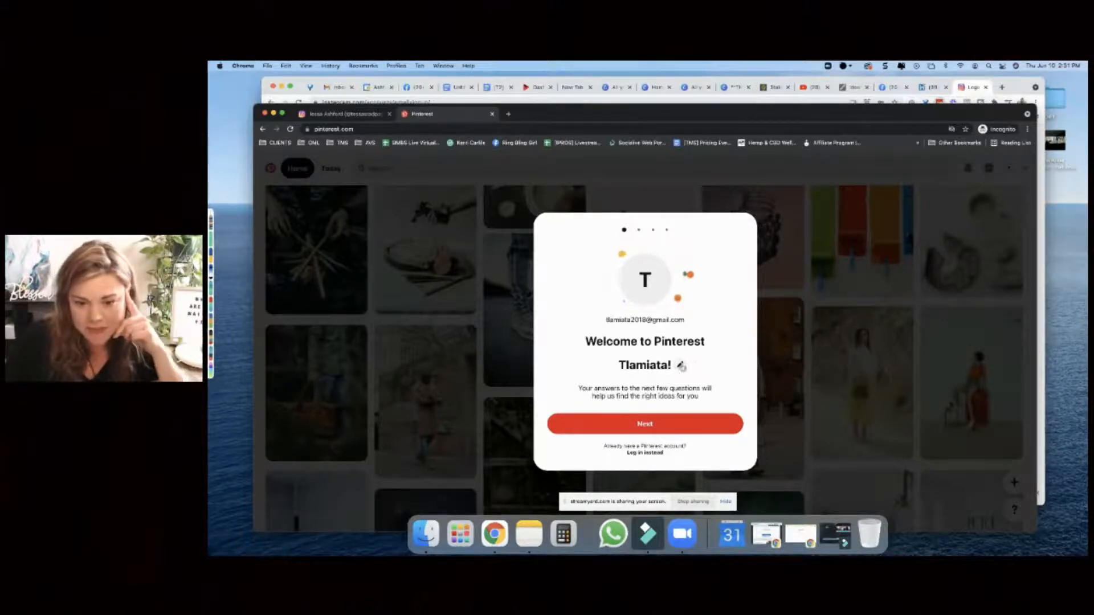
Set the username to tessasradpage, gender Female, and keep English (US) and United States
{"action": "left_click", "coordinate": [680, 365]}
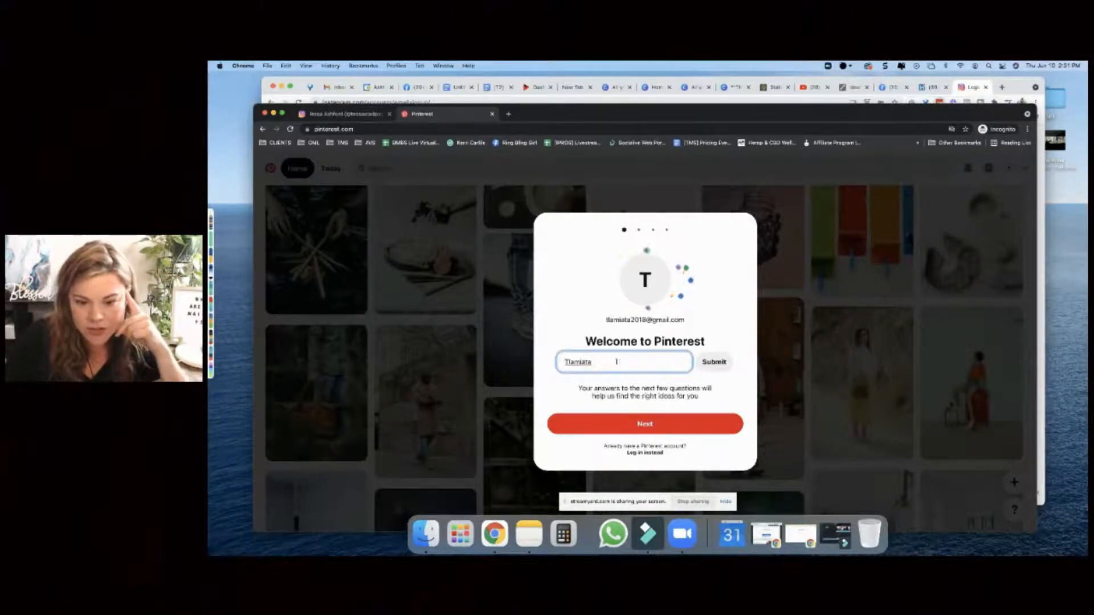
{"action": "double_click", "coordinate": [566, 361]}
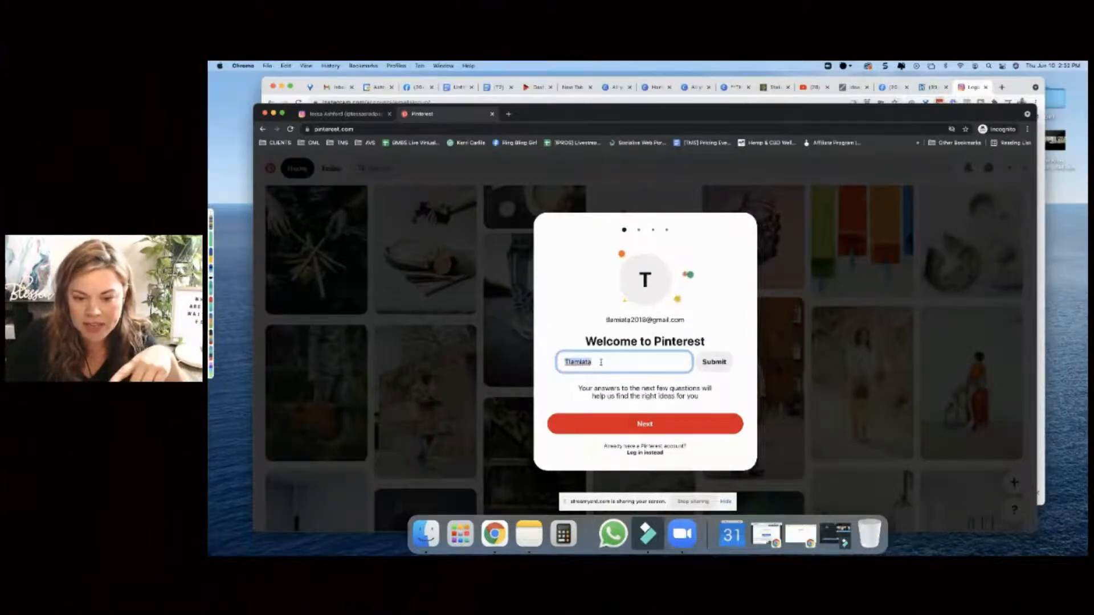
{"action": "left_click_drag", "start_coordinate": [602, 363], "coordinate": [556, 363]}
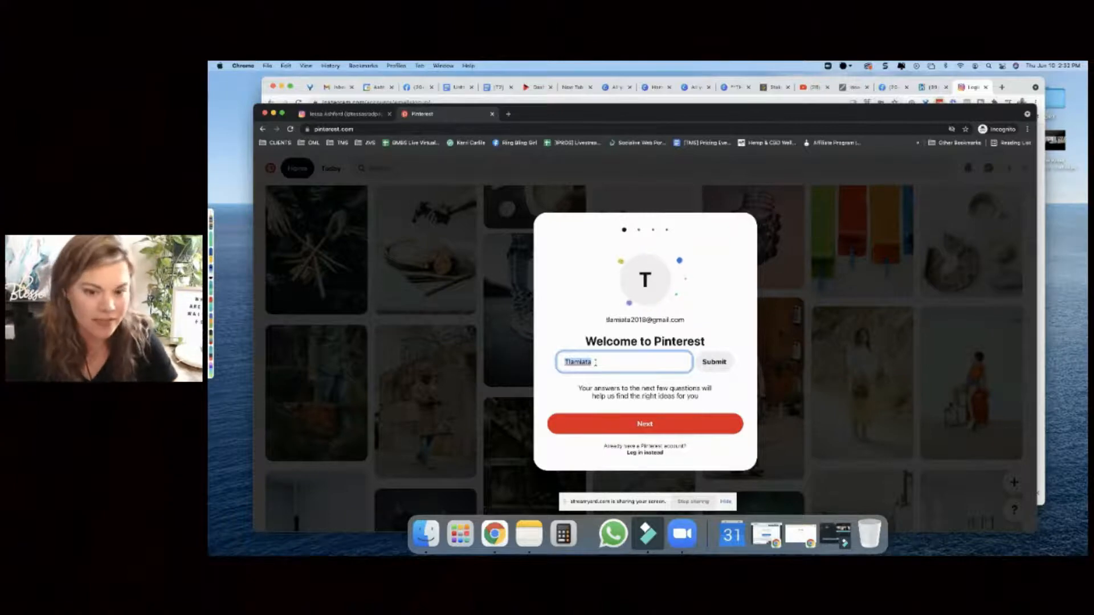
{"action": "type", "text": "tessa"}
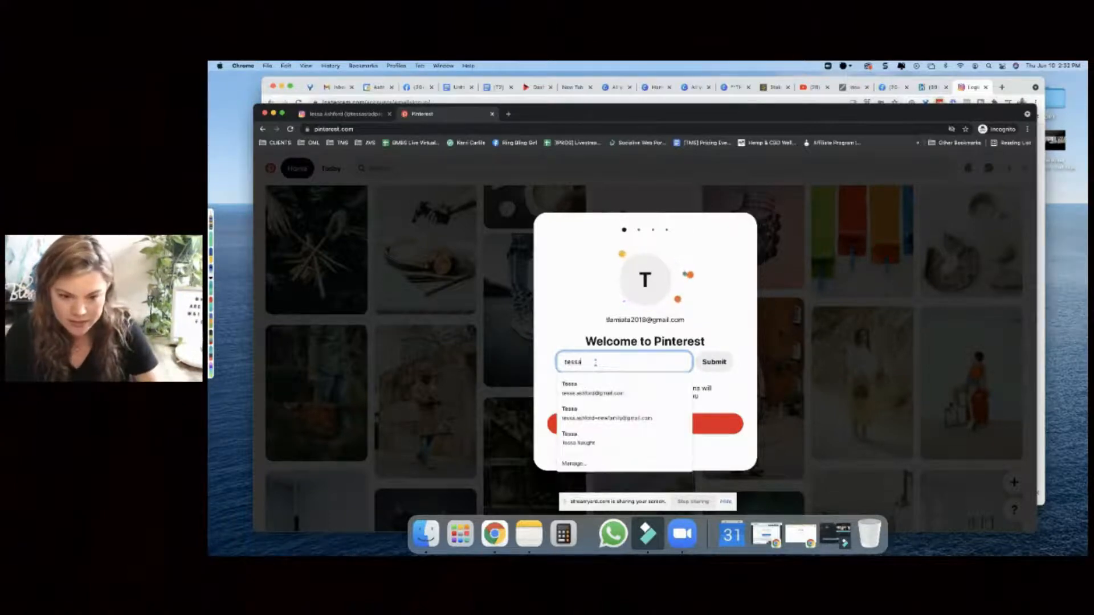
{"action": "type", "text": "srad"}
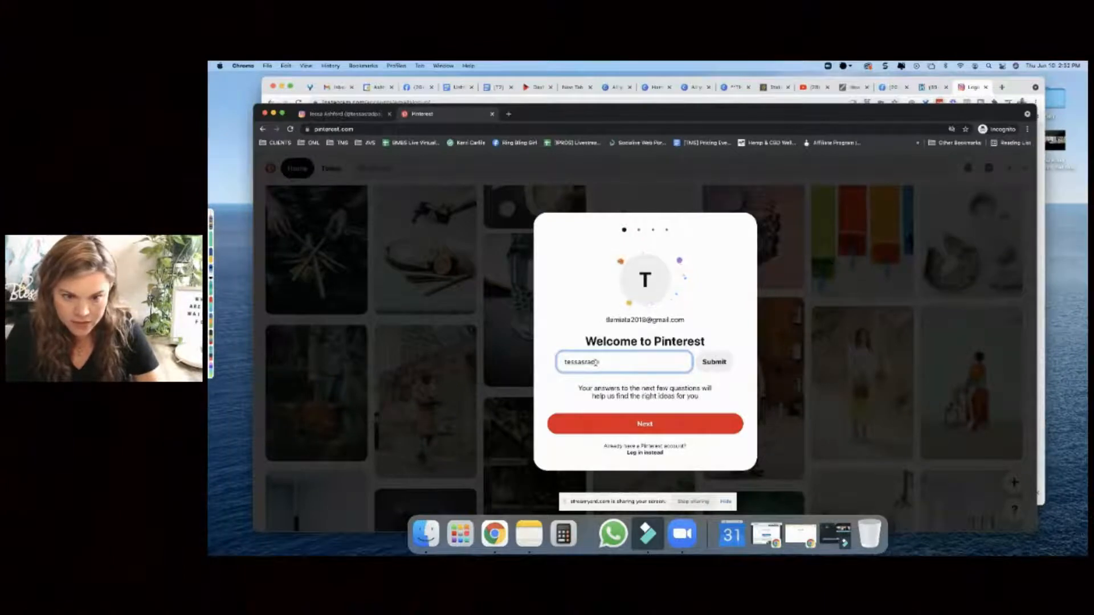
{"action": "type", "text": "page"}
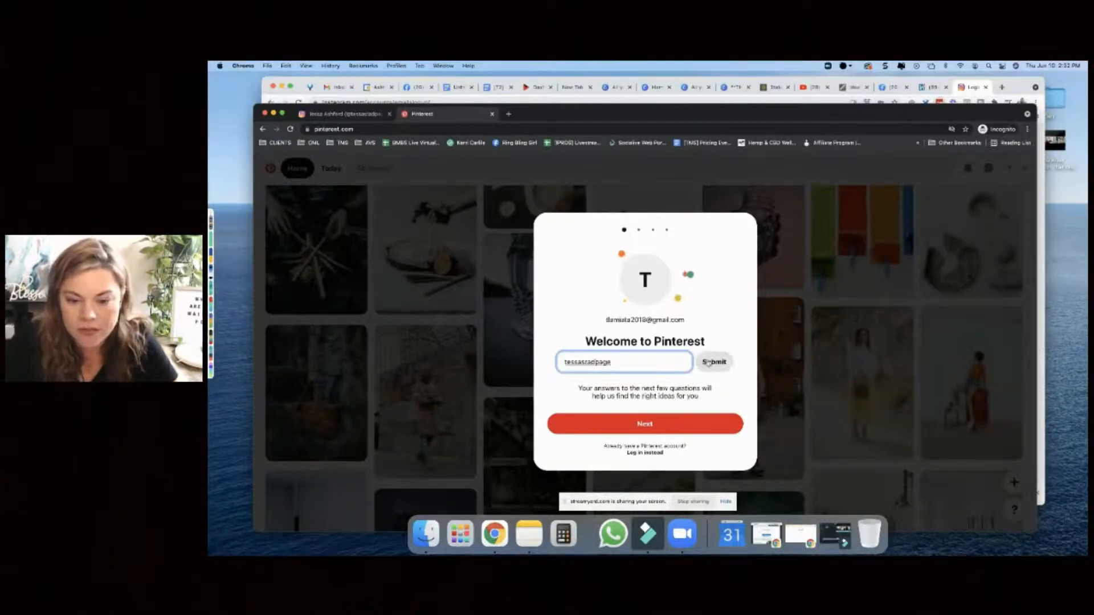
{"action": "left_click", "coordinate": [711, 363]}
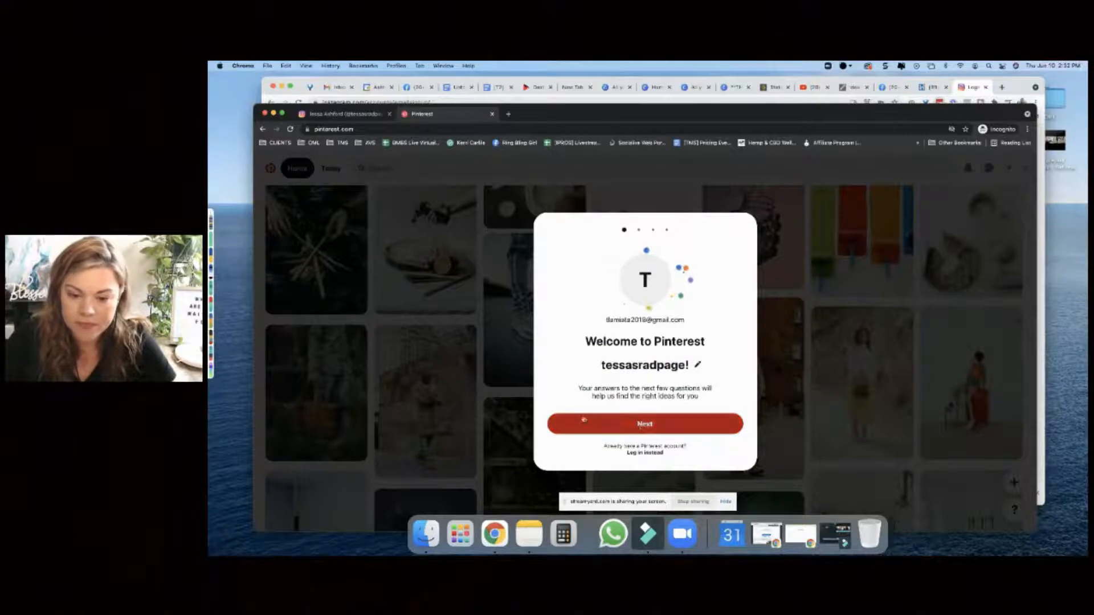
{"action": "left_click", "coordinate": [641, 424]}
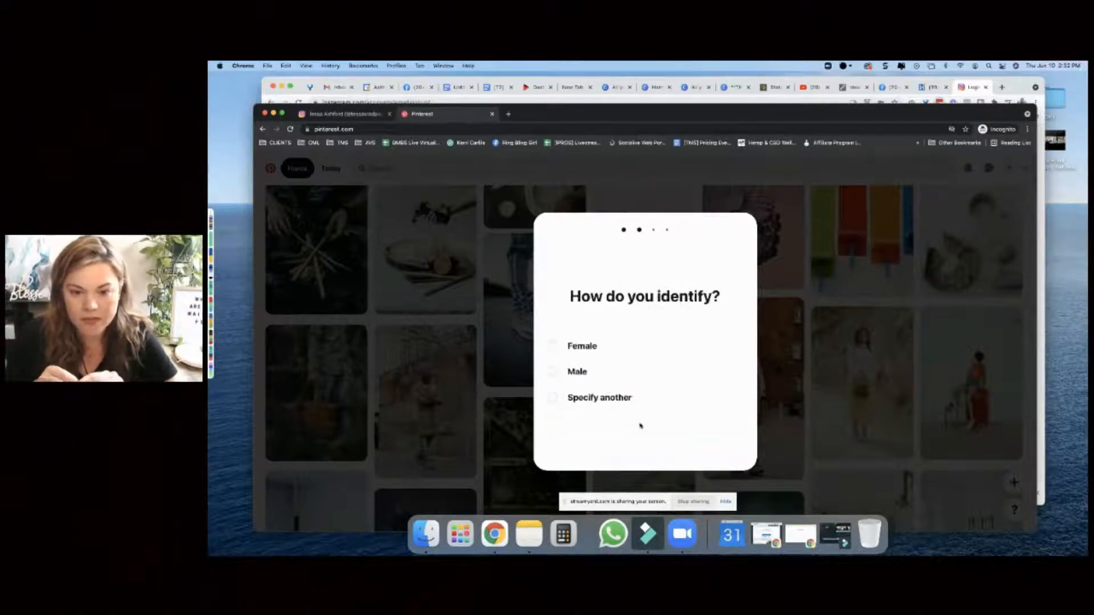
{"action": "left_click", "coordinate": [567, 347]}
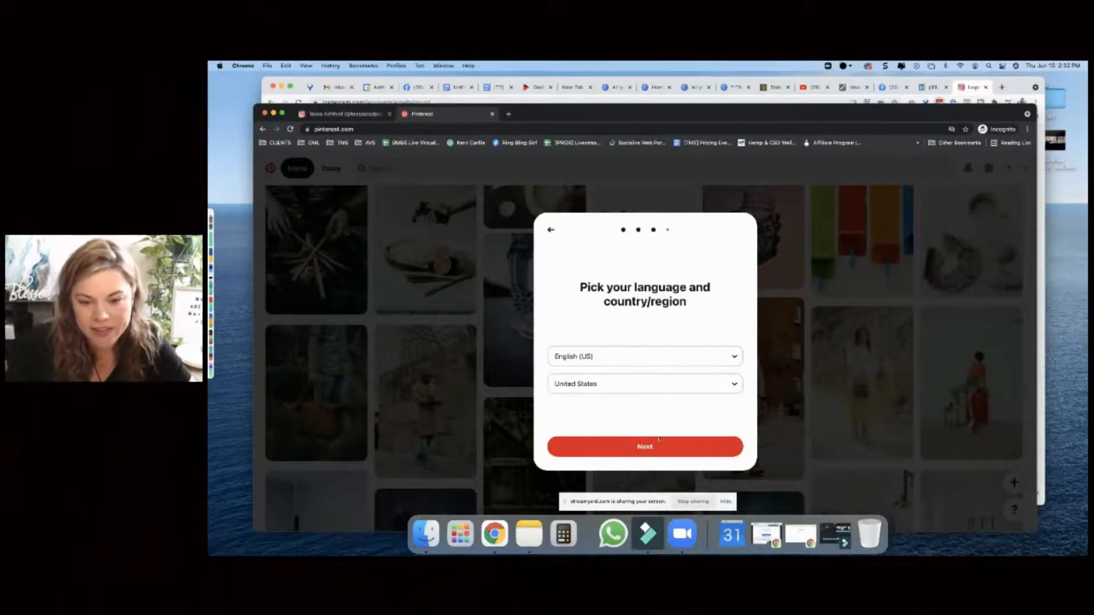
{"action": "left_click", "coordinate": [639, 445]}
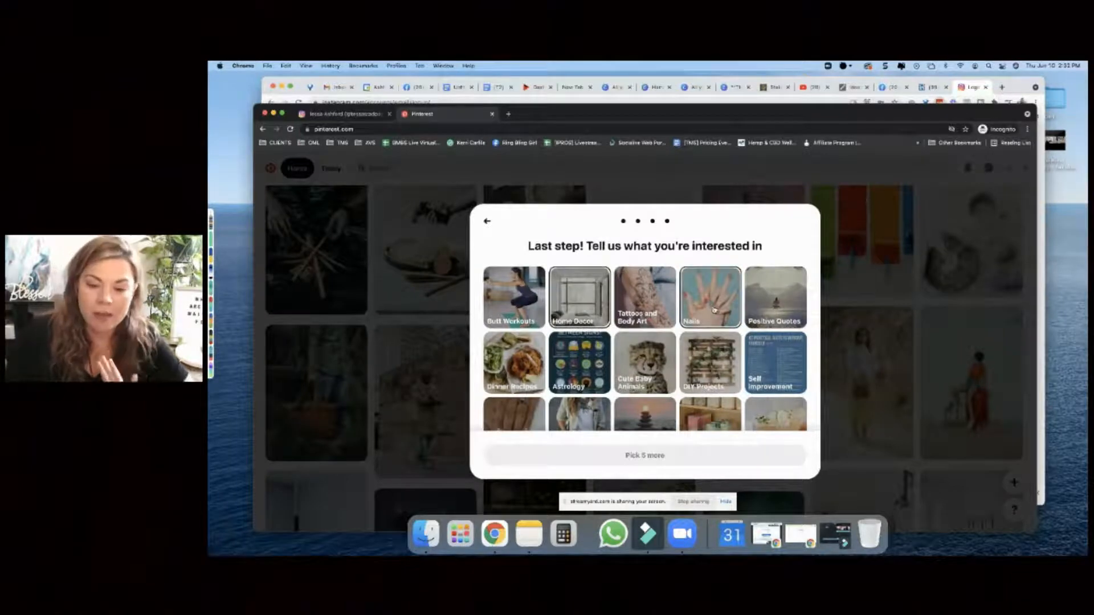
Choose DIY Projects, Cute Baby Animals, Tattoos and Body Art, Nails and Positive Quotes as interests
{"action": "left_click", "coordinate": [713, 369]}
{"action": "left_click", "coordinate": [648, 361]}
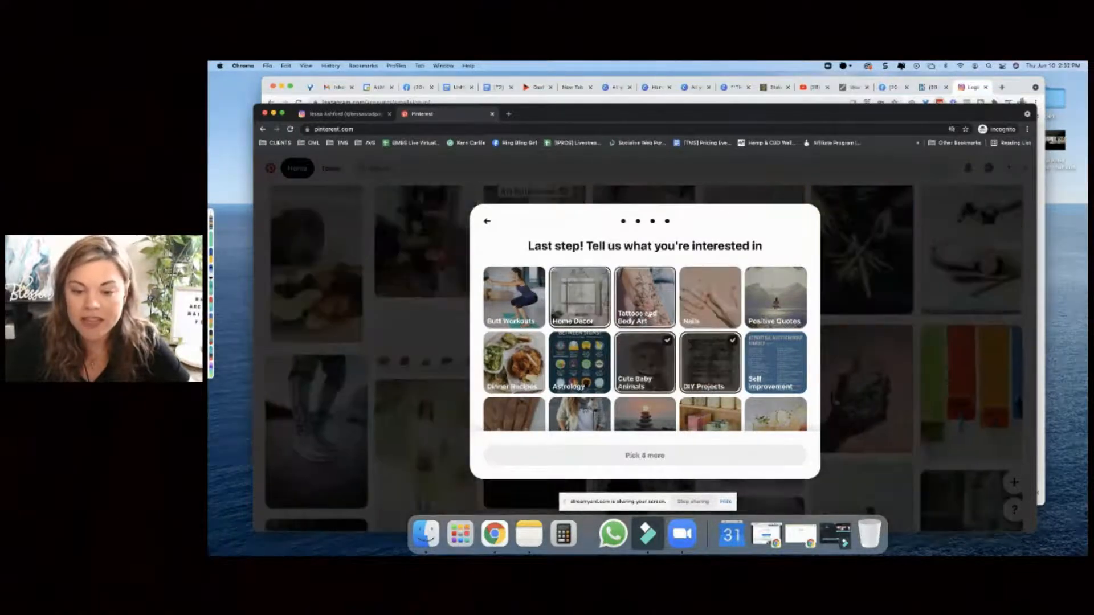
{"action": "left_click", "coordinate": [646, 304]}
{"action": "left_click", "coordinate": [710, 297]}
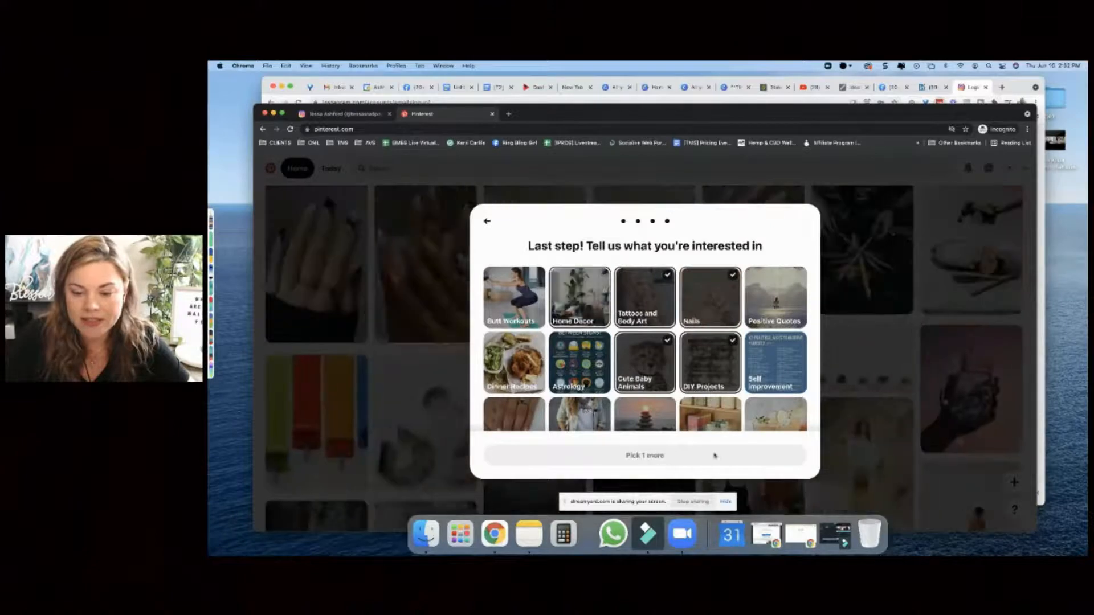
{"action": "left_click", "coordinate": [580, 298]}
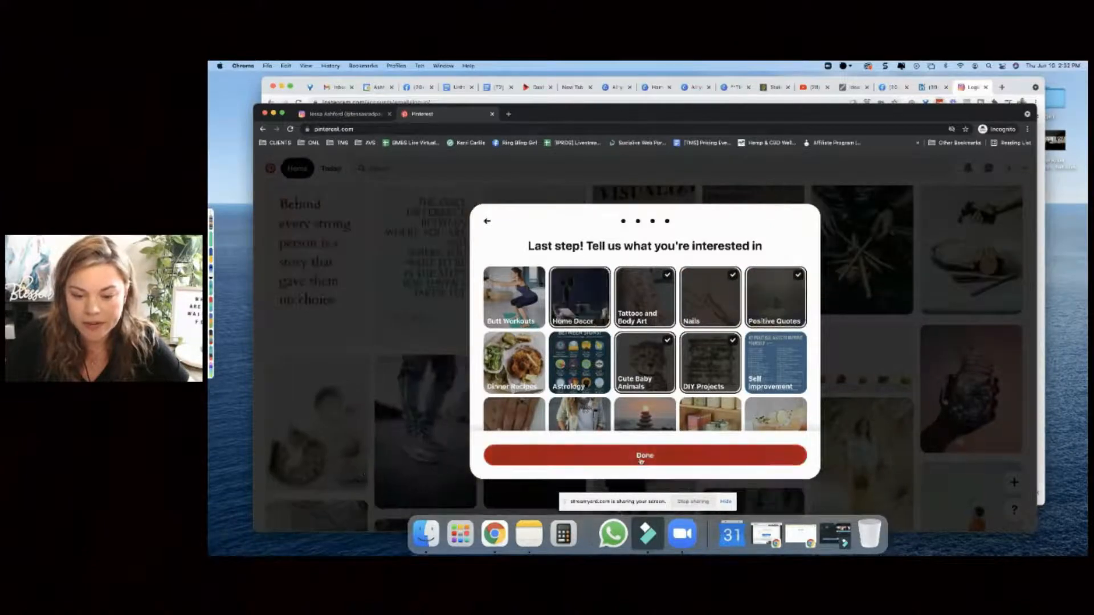
{"action": "left_click", "coordinate": [641, 459]}
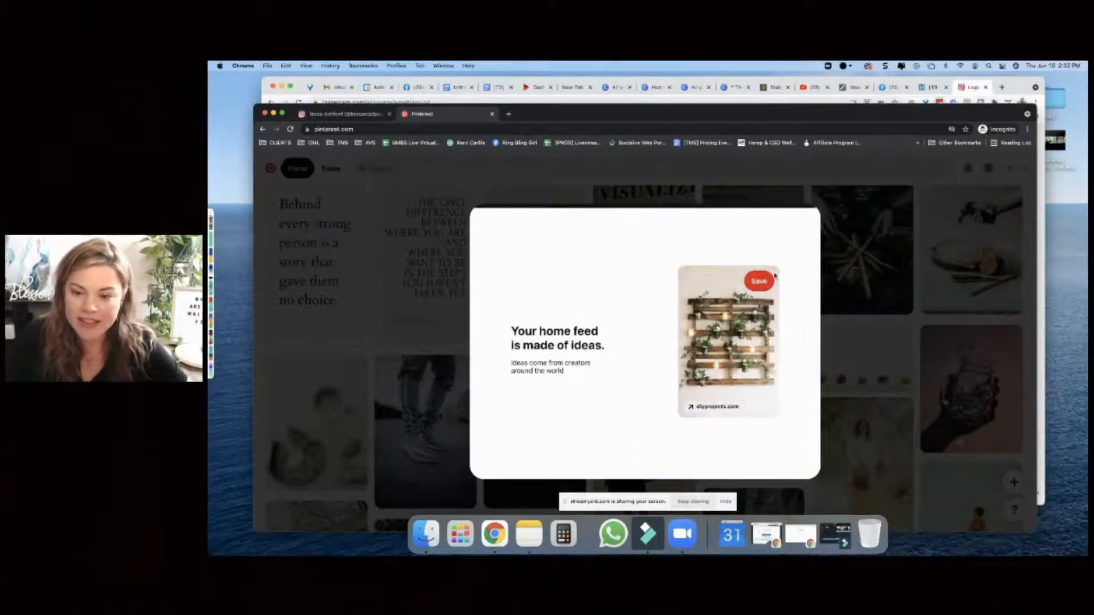
{"action": "left_click", "coordinate": [759, 282]}
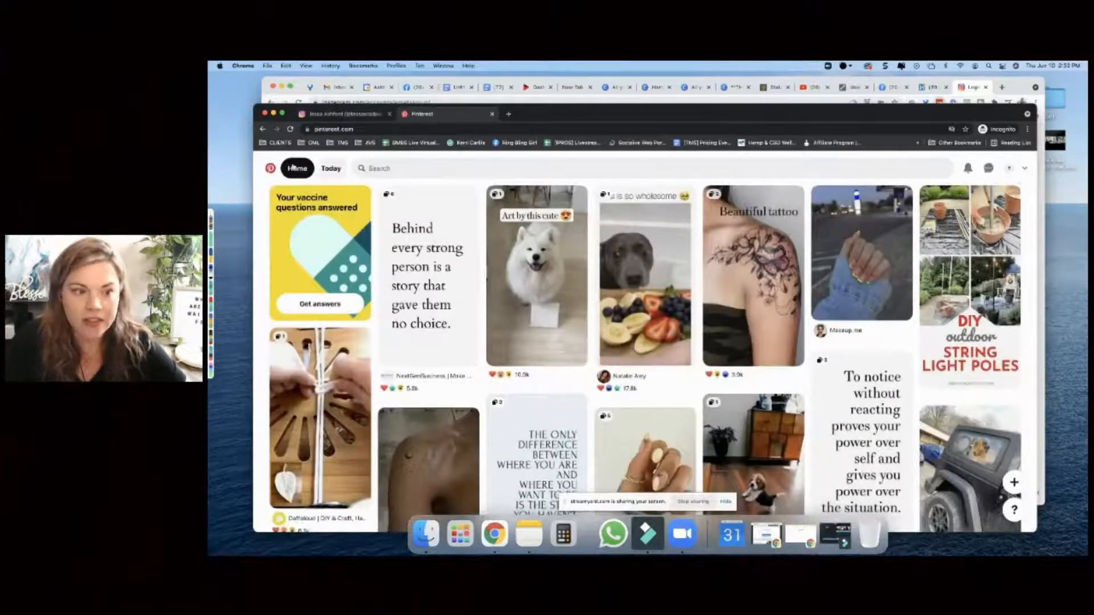
Convert the Pinterest account to a business account via the profile's Convert to business option
{"action": "left_click", "coordinate": [1008, 171]}
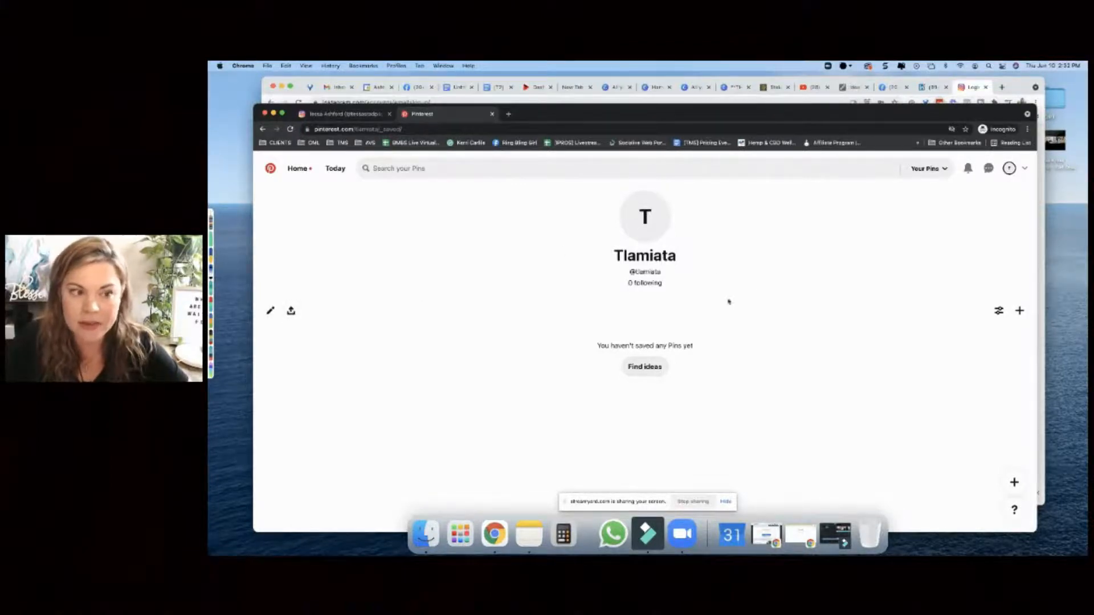
{"action": "left_click", "coordinate": [1025, 170]}
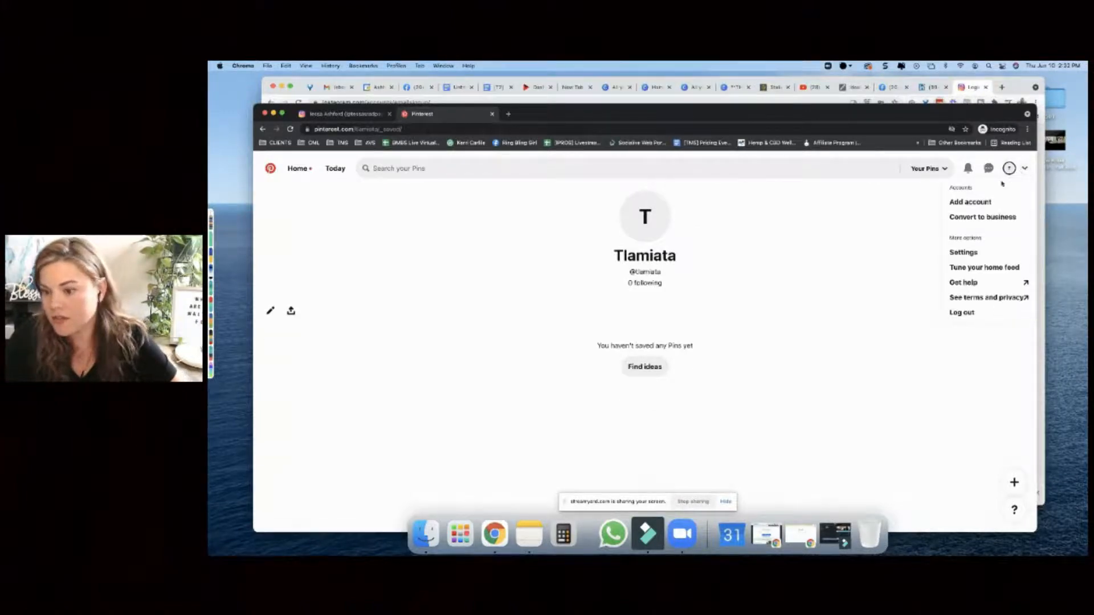
{"action": "left_click", "coordinate": [681, 273]}
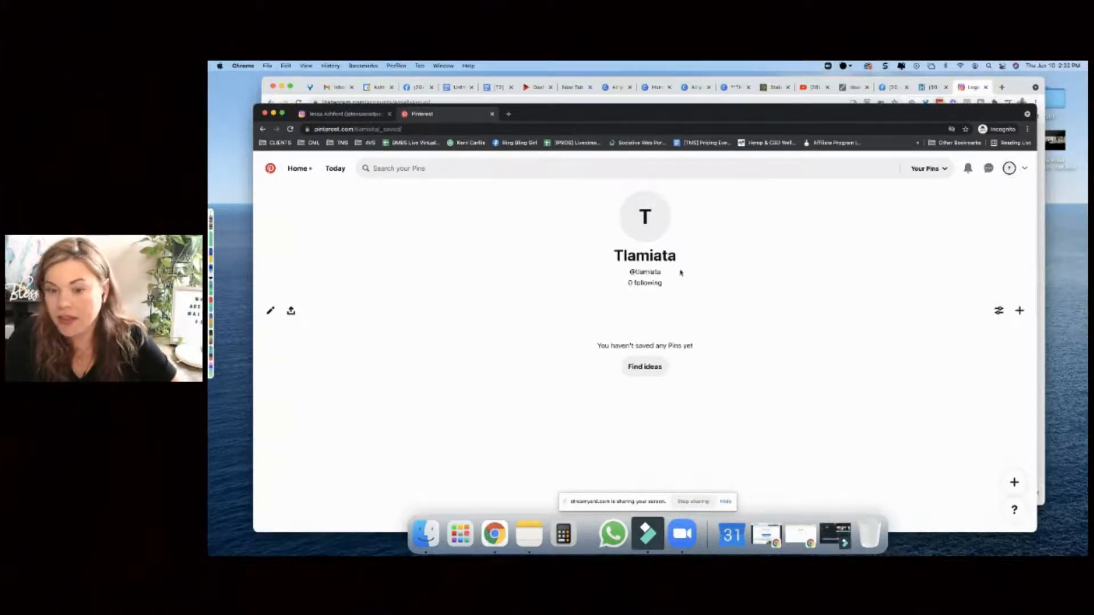
{"action": "left_click", "coordinate": [1025, 168]}
{"action": "left_click", "coordinate": [967, 218]}
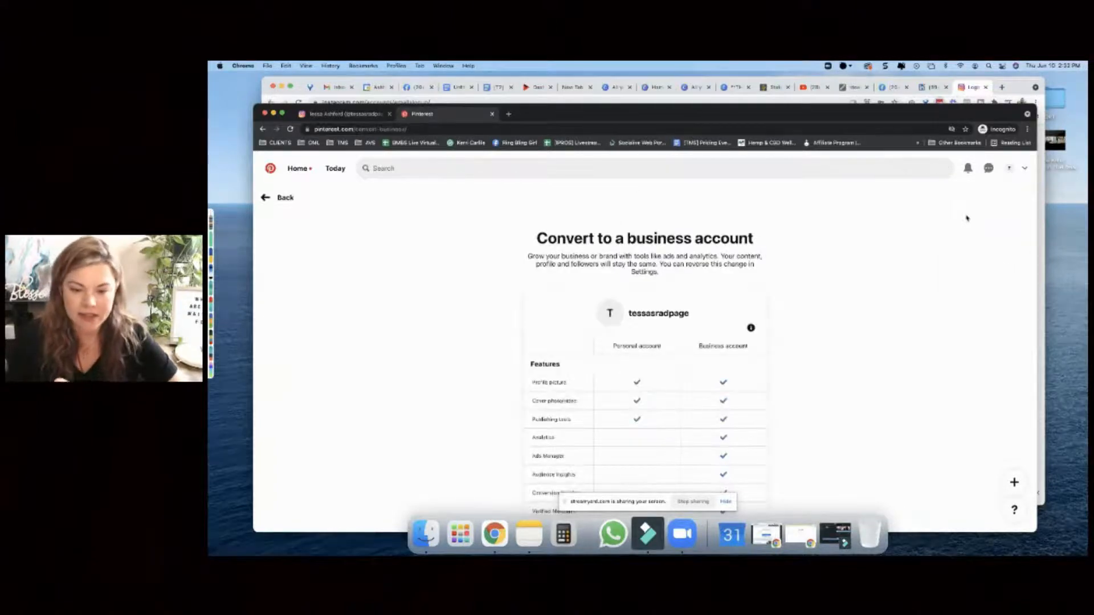
{"action": "scroll", "coordinate": [703, 428], "scroll_direction": "down", "scroll_amount": 3}
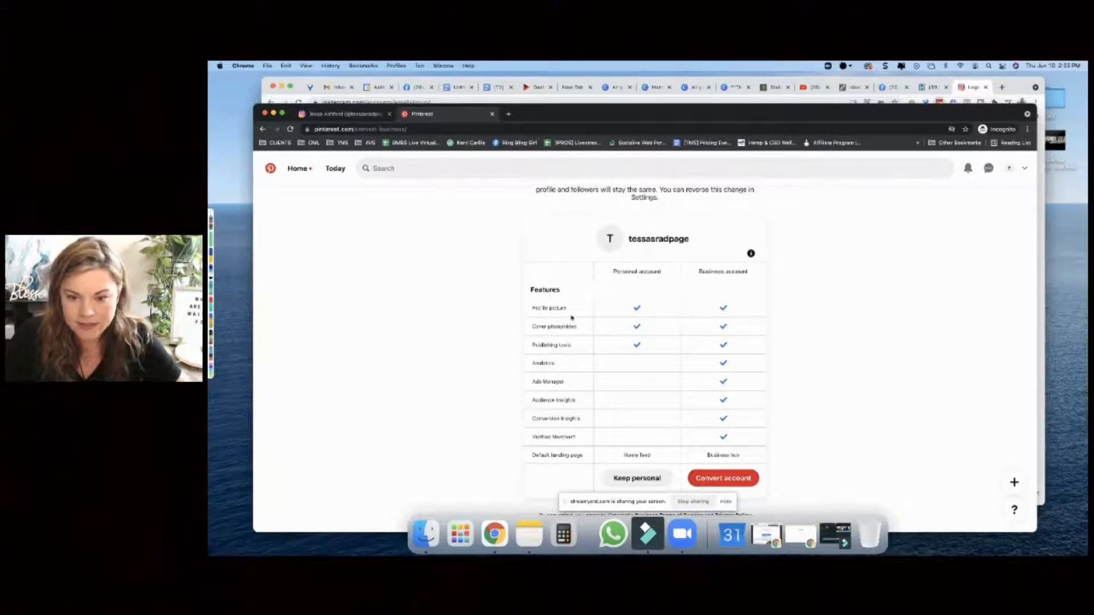
{"action": "scroll", "coordinate": [584, 244], "scroll_direction": "up", "scroll_amount": 1}
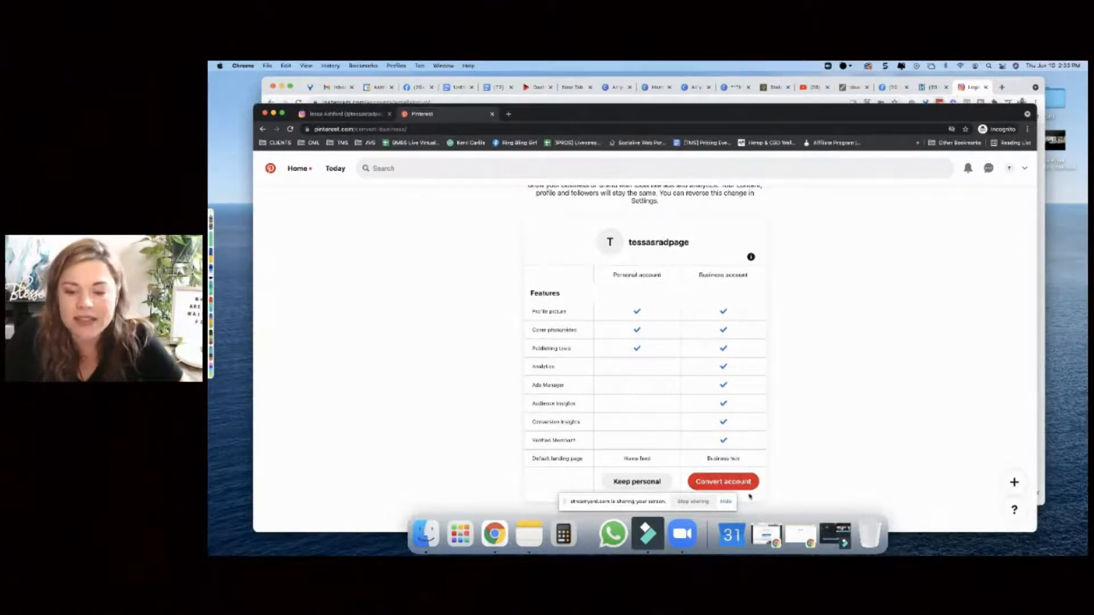
{"action": "scroll", "coordinate": [734, 467], "scroll_direction": "up", "scroll_amount": 1}
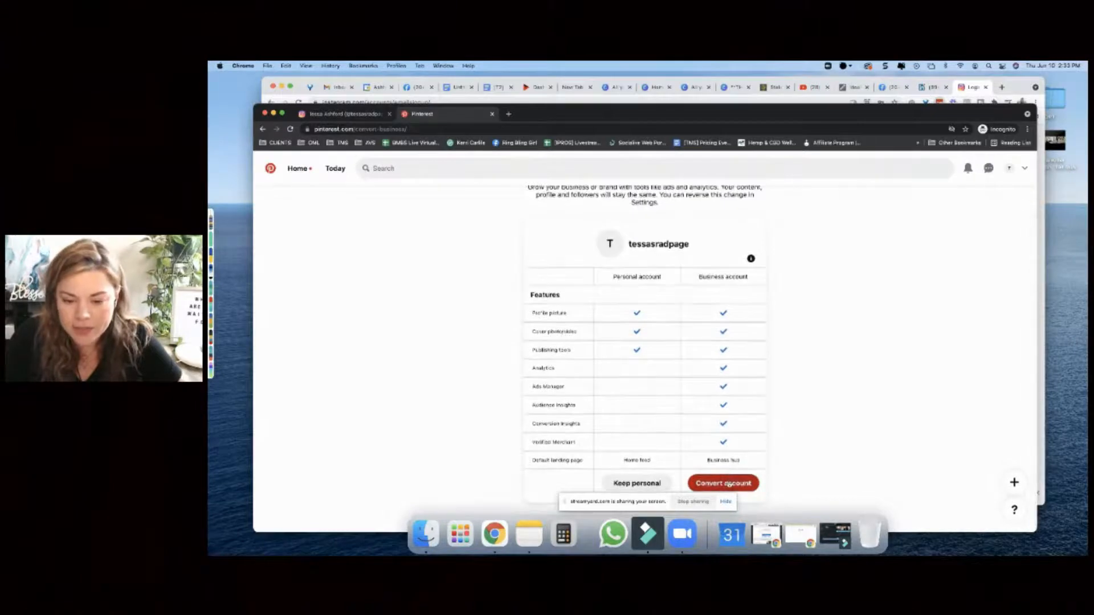
{"action": "left_click", "coordinate": [729, 483]}
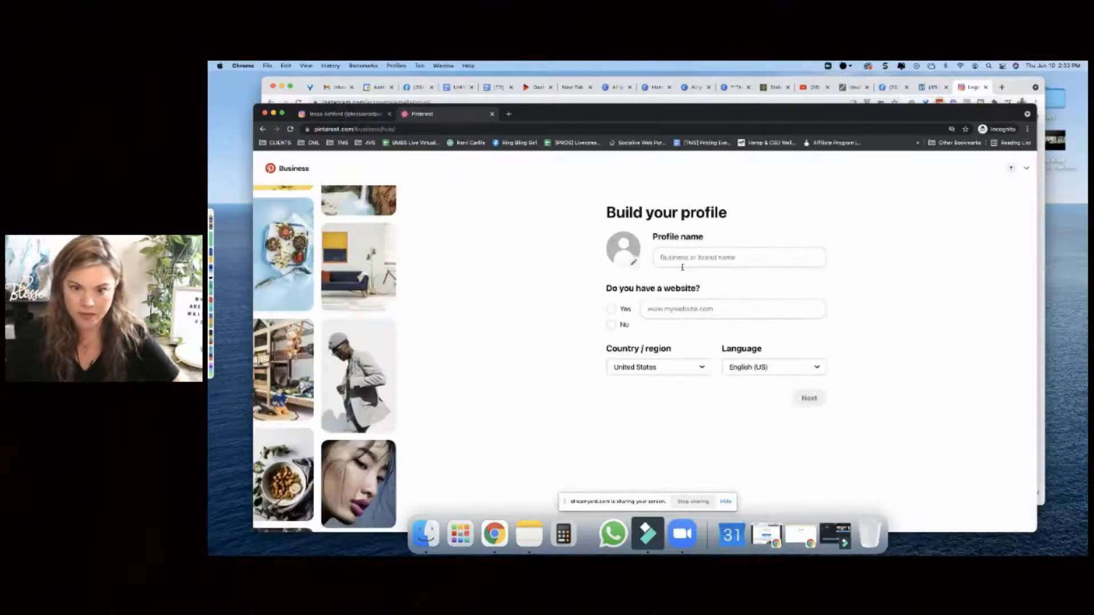
Name the Pinterest business 'Tessa's Rad Page' and answer that it has no website
{"action": "left_click", "coordinate": [677, 257]}
{"action": "type", "text": "Tessa"}
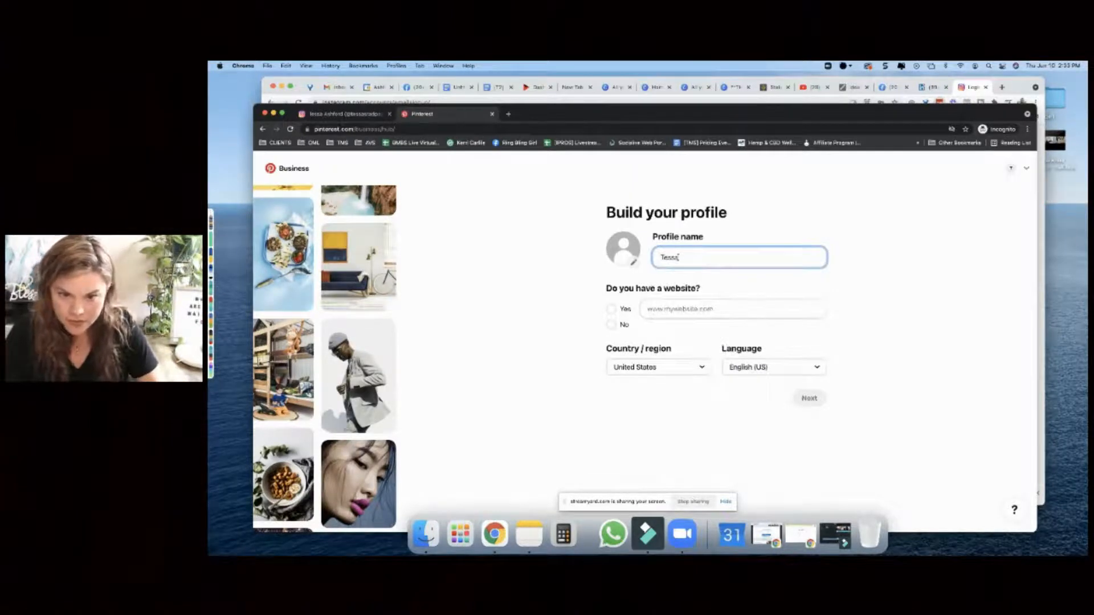
{"action": "key", "text": "BackSpace"}
{"action": "key", "text": "BackSpace"}
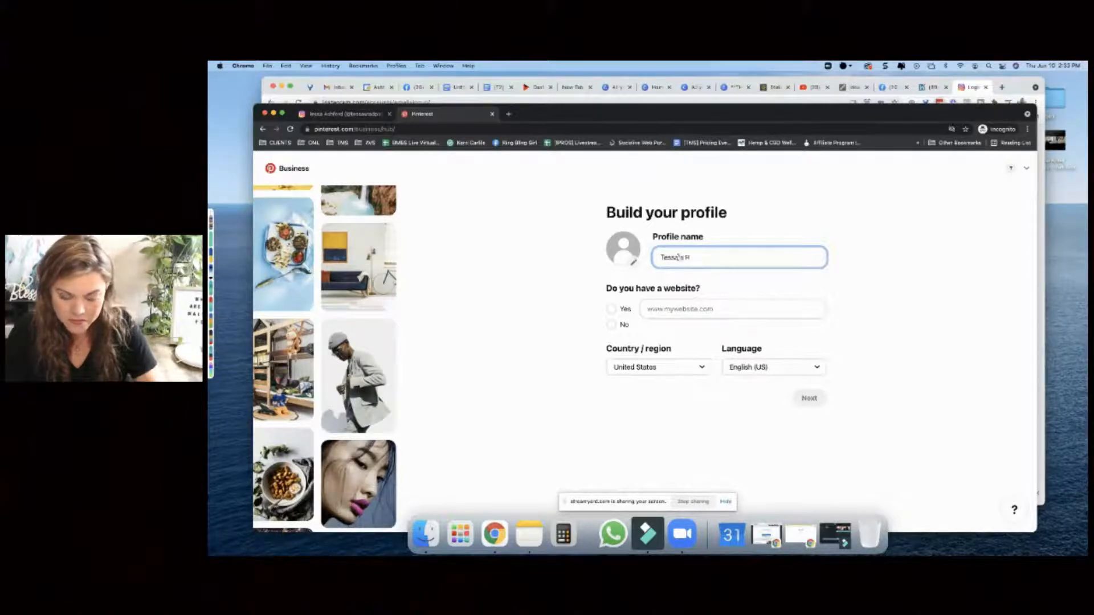
{"action": "type", "text": "a's Rad Page"}
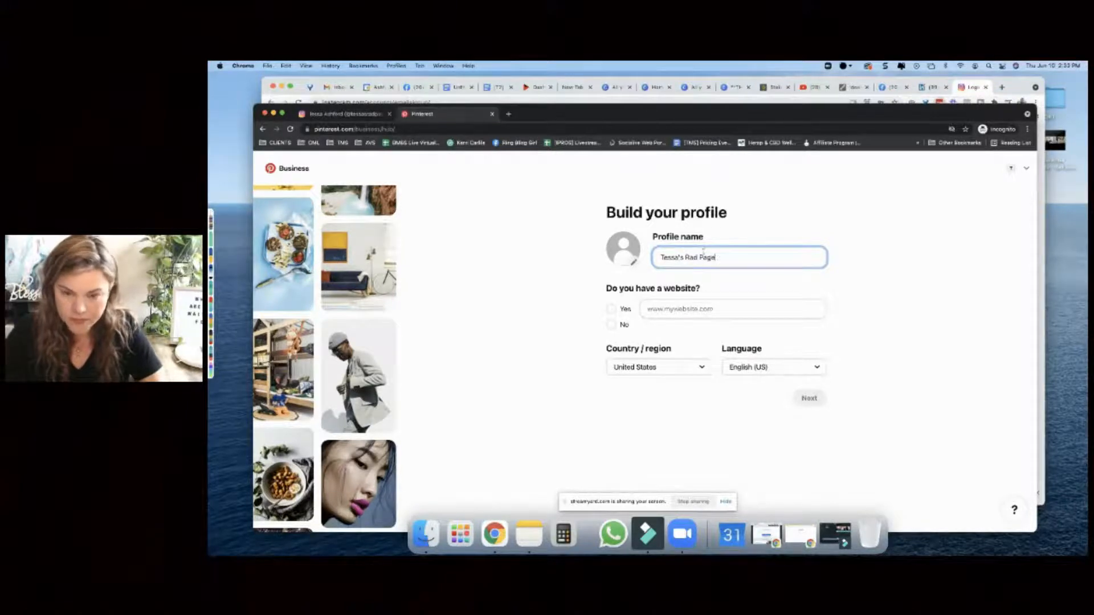
{"action": "left_click", "coordinate": [674, 310]}
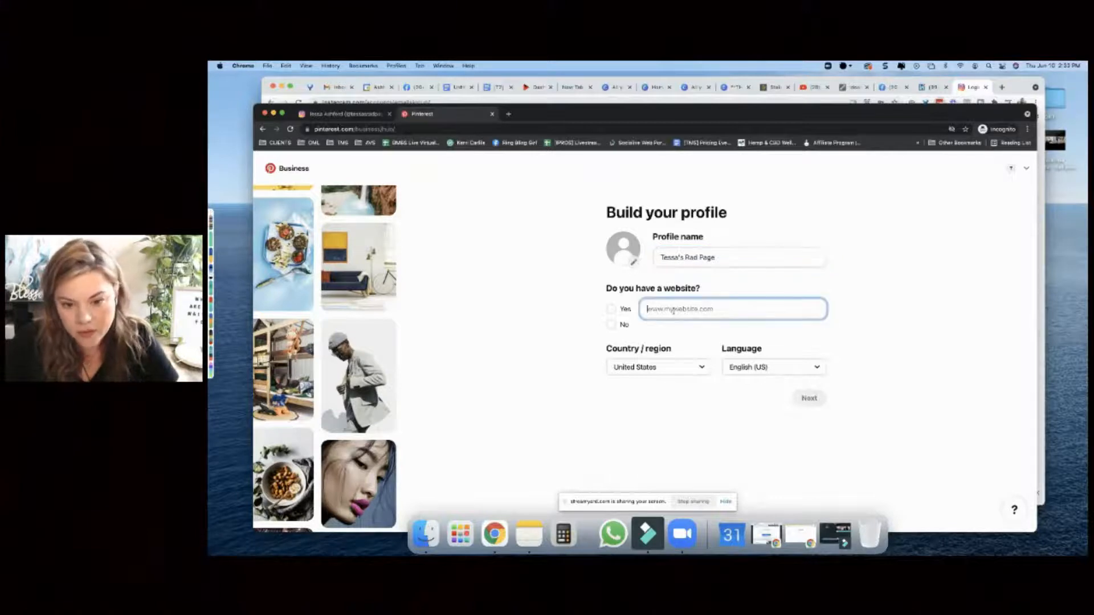
{"action": "left_click", "coordinate": [611, 324]}
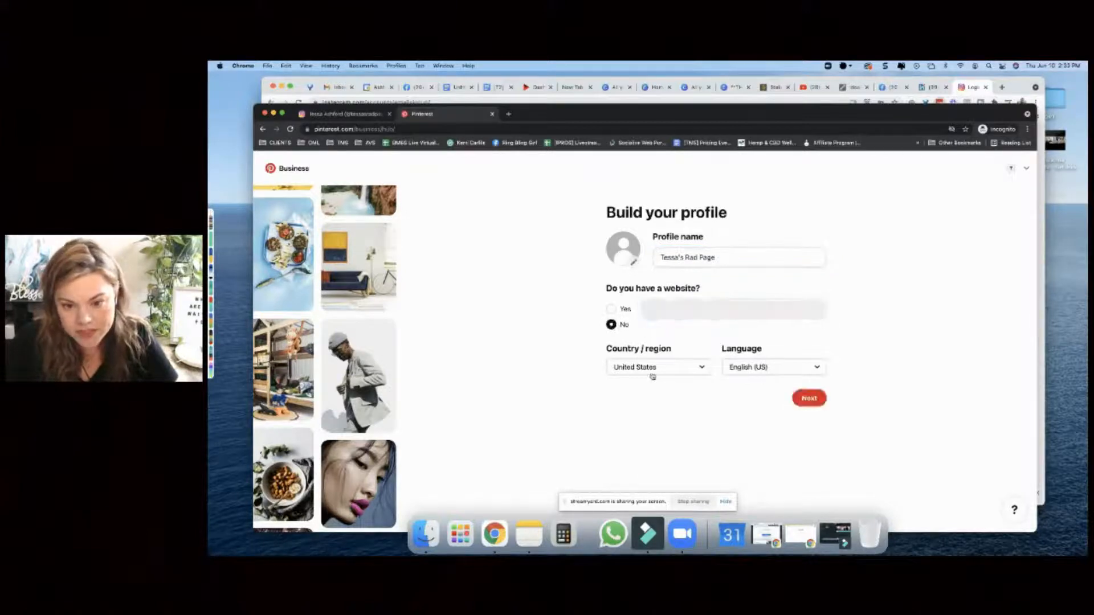
{"action": "left_click", "coordinate": [808, 398]}
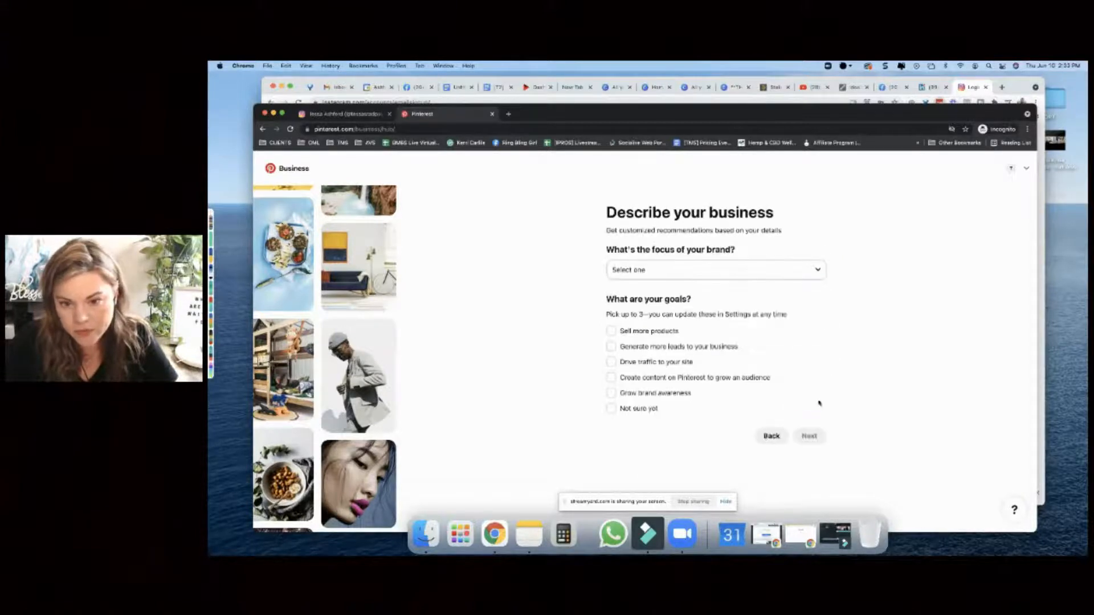
Set the brand focus to Beauty with goals Sell more products and Generate more leads
{"action": "left_click", "coordinate": [707, 270]}
{"action": "left_click", "coordinate": [627, 295]}
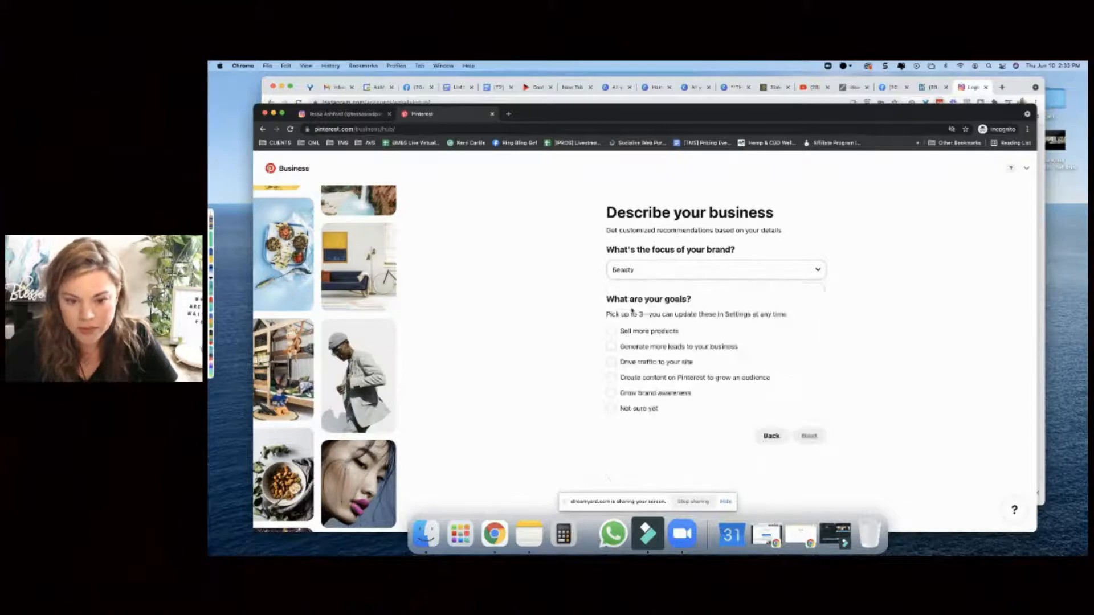
{"action": "left_click", "coordinate": [612, 331]}
{"action": "left_click", "coordinate": [611, 347]}
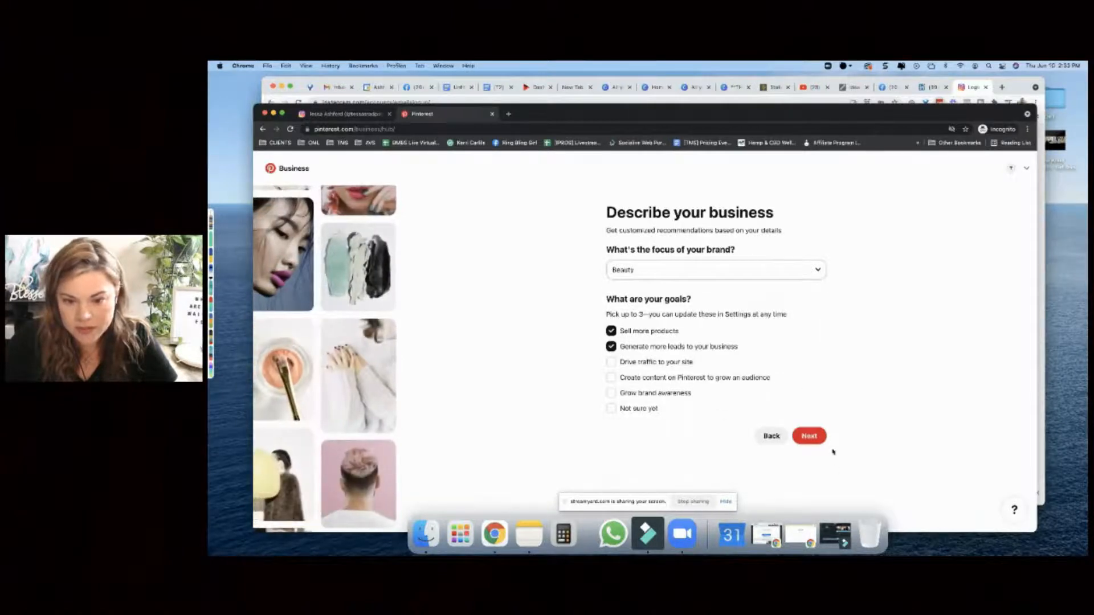
{"action": "left_click", "coordinate": [809, 435]}
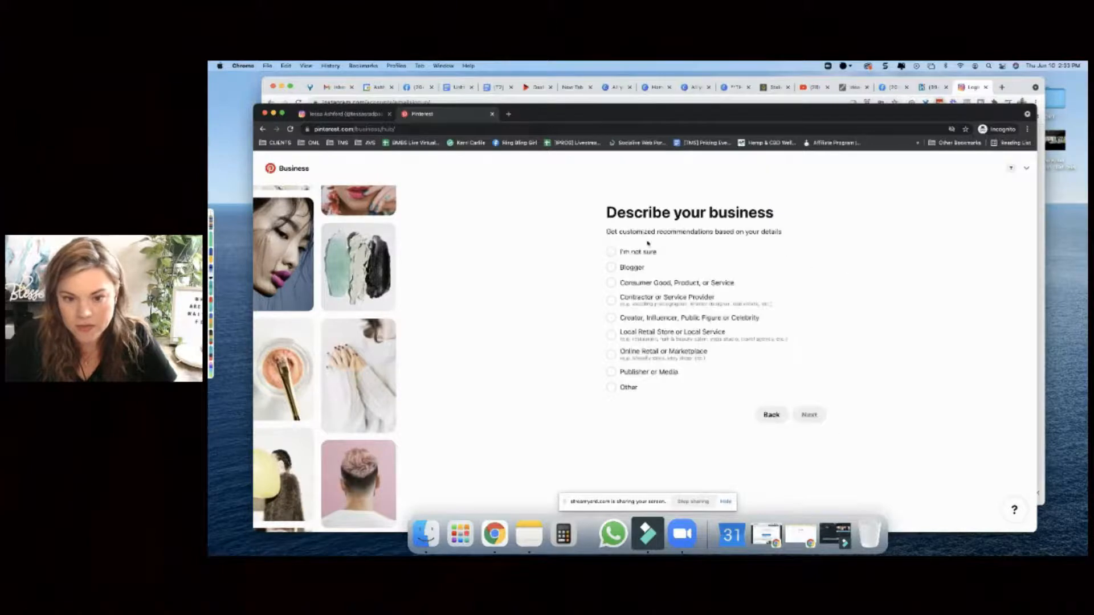
Choose 'I'm not sure' as business type and 'I'm not sure yet' for advertising
{"action": "left_click", "coordinate": [611, 252]}
{"action": "left_click", "coordinate": [814, 412]}
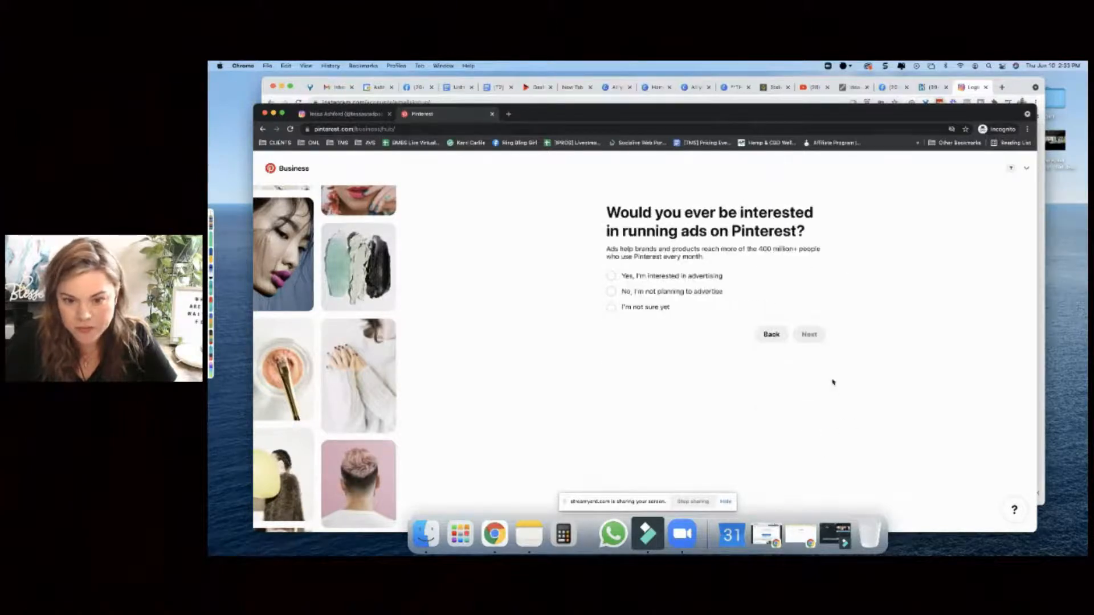
{"action": "left_click", "coordinate": [611, 276]}
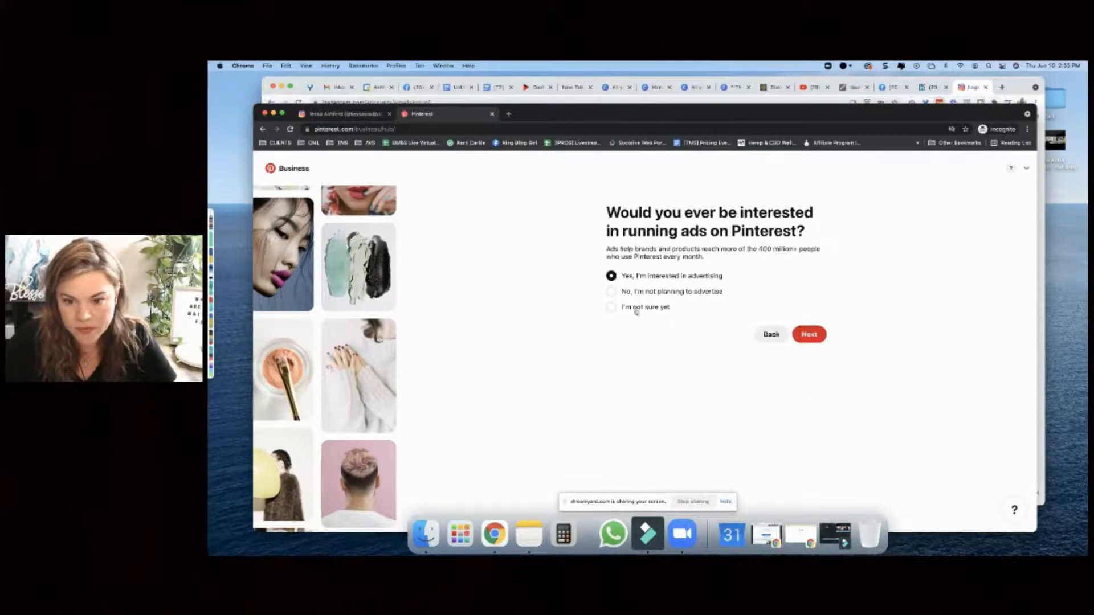
{"action": "left_click", "coordinate": [611, 306]}
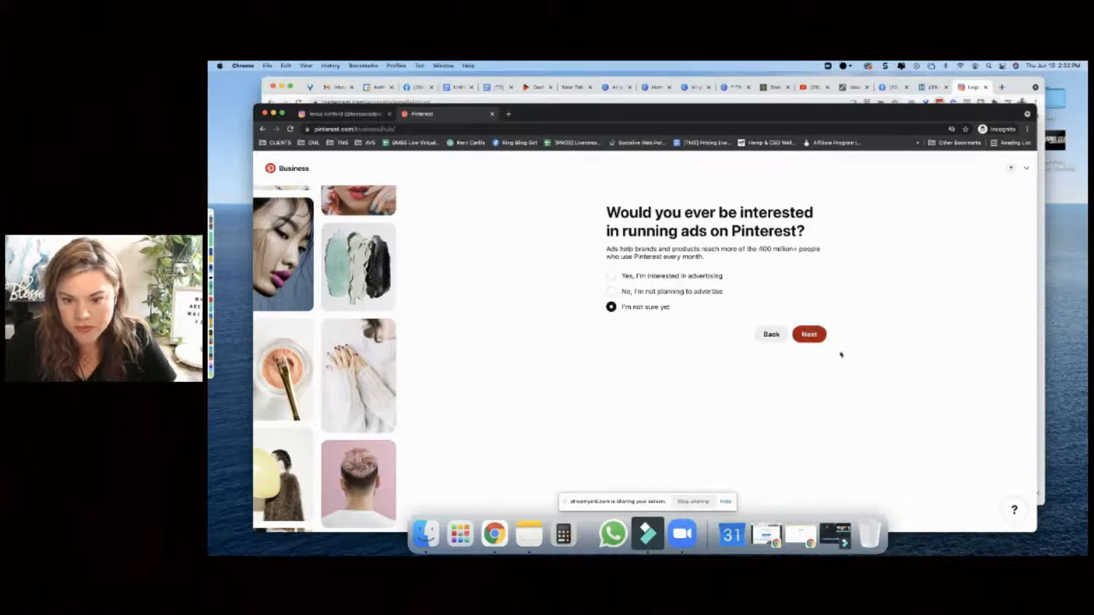
{"action": "left_click", "coordinate": [810, 334]}
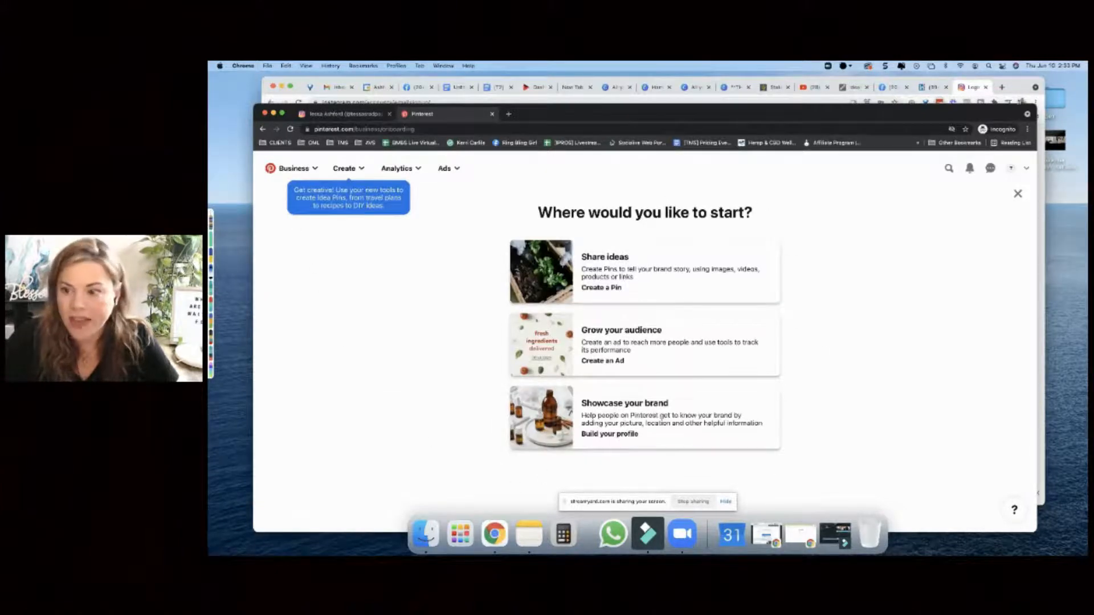
Replace the Pinterest username with tessasradpage in the Edit profile settings
{"action": "left_click", "coordinate": [1011, 168]}
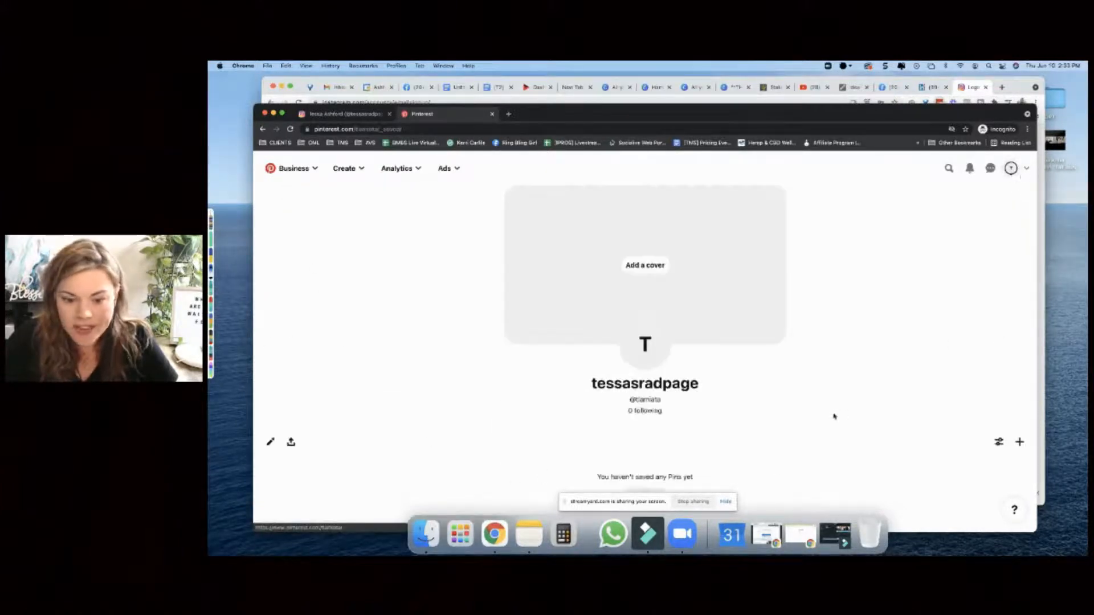
{"action": "left_click_drag", "start_coordinate": [662, 401], "coordinate": [623, 400]}
{"action": "left_click", "coordinate": [654, 400]}
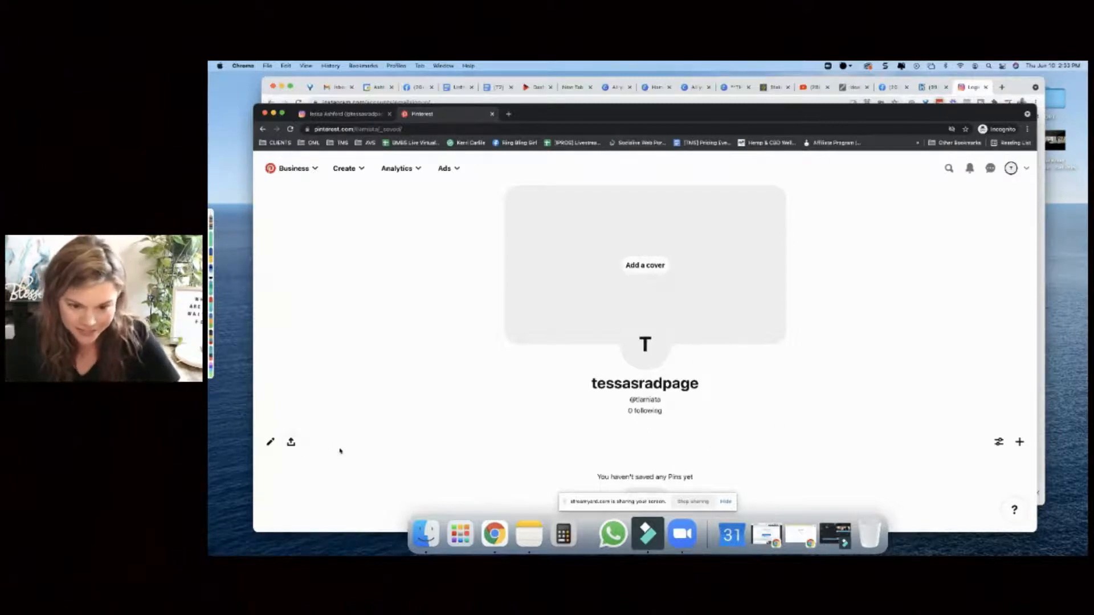
{"action": "left_click", "coordinate": [270, 442]}
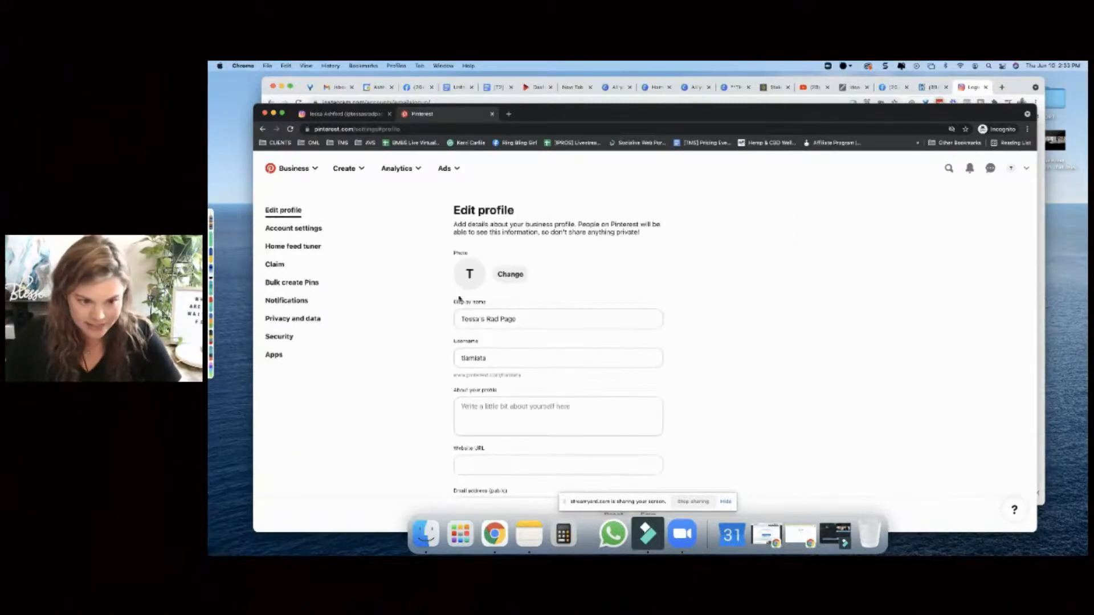
{"action": "left_click_drag", "start_coordinate": [503, 357], "coordinate": [432, 357]}
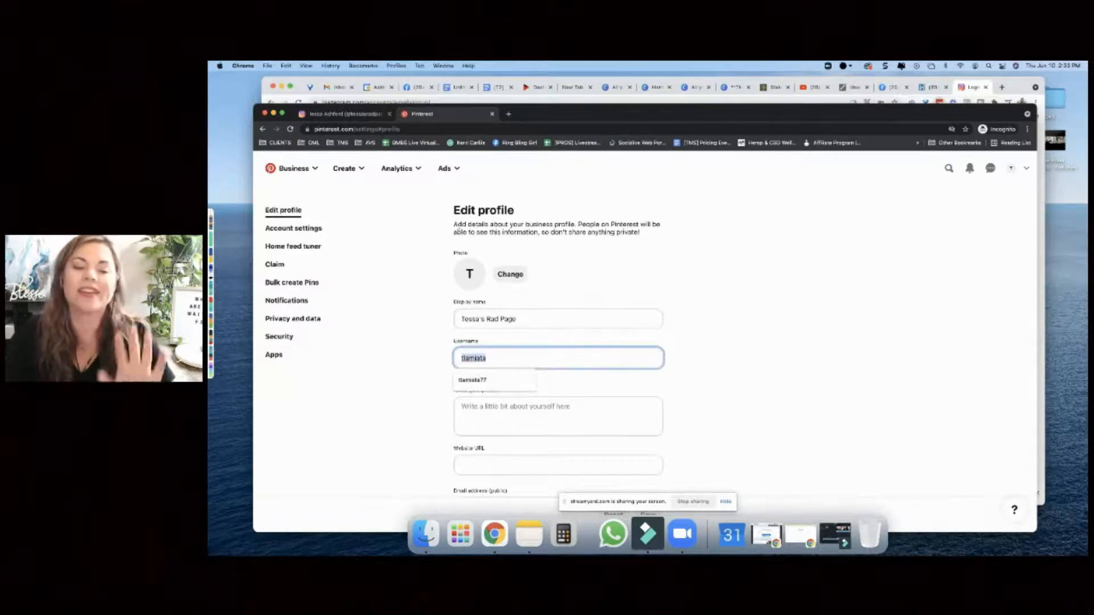
{"action": "left_click", "coordinate": [499, 358]}
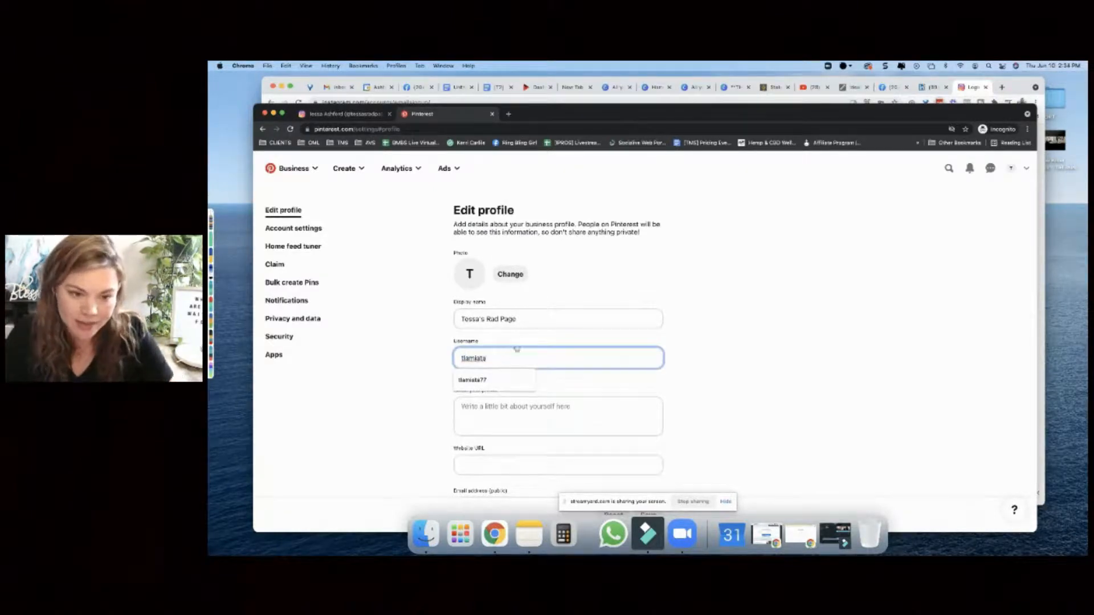
{"action": "left_click_drag", "start_coordinate": [515, 357], "coordinate": [408, 358]}
{"action": "type", "text": "tessas"}
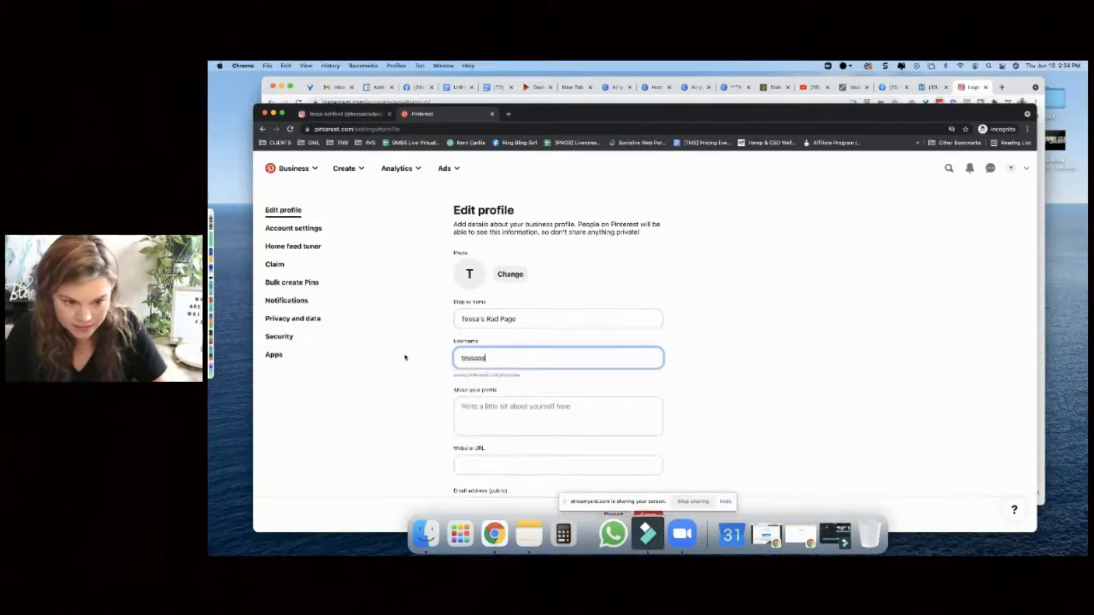
{"action": "type", "text": "radpage"}
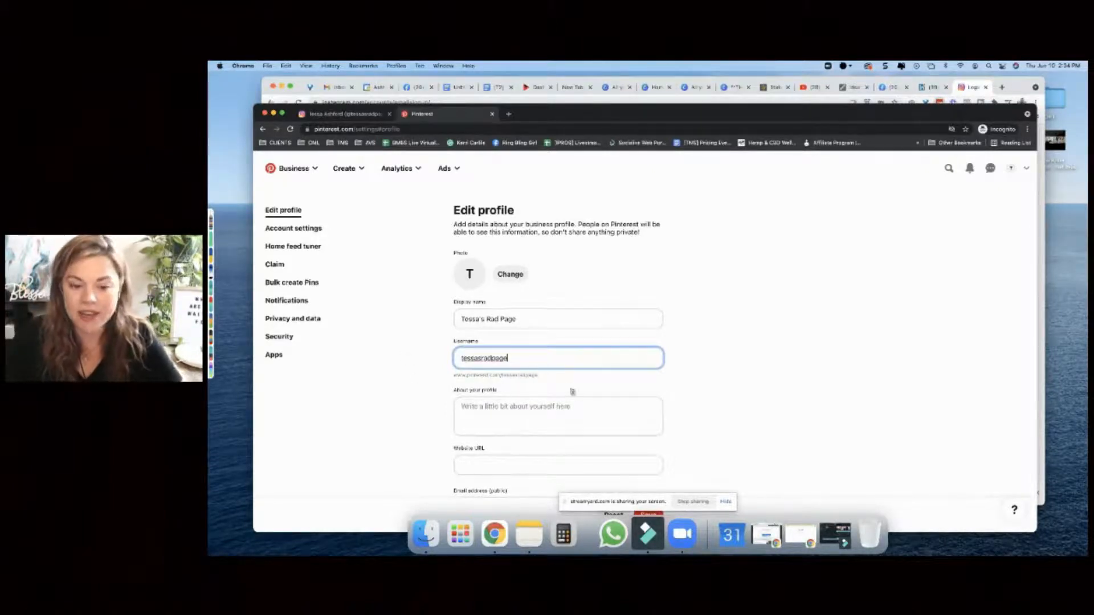
Save the edited profile and select the new profile web address
{"action": "scroll", "coordinate": [572, 392], "scroll_direction": "down", "scroll_amount": 6}
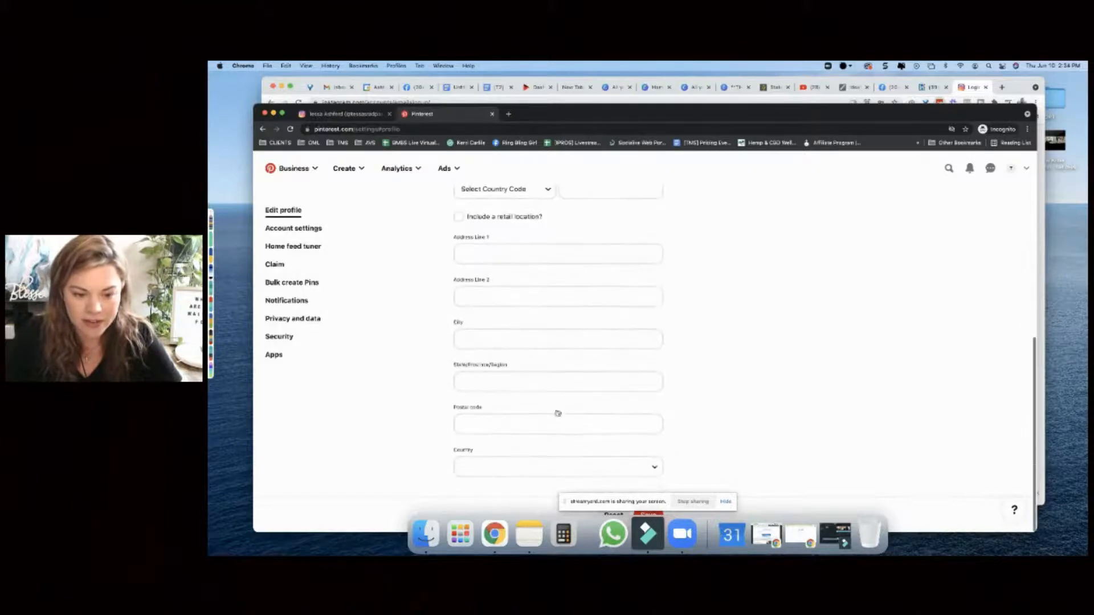
{"action": "left_click", "coordinate": [725, 502]}
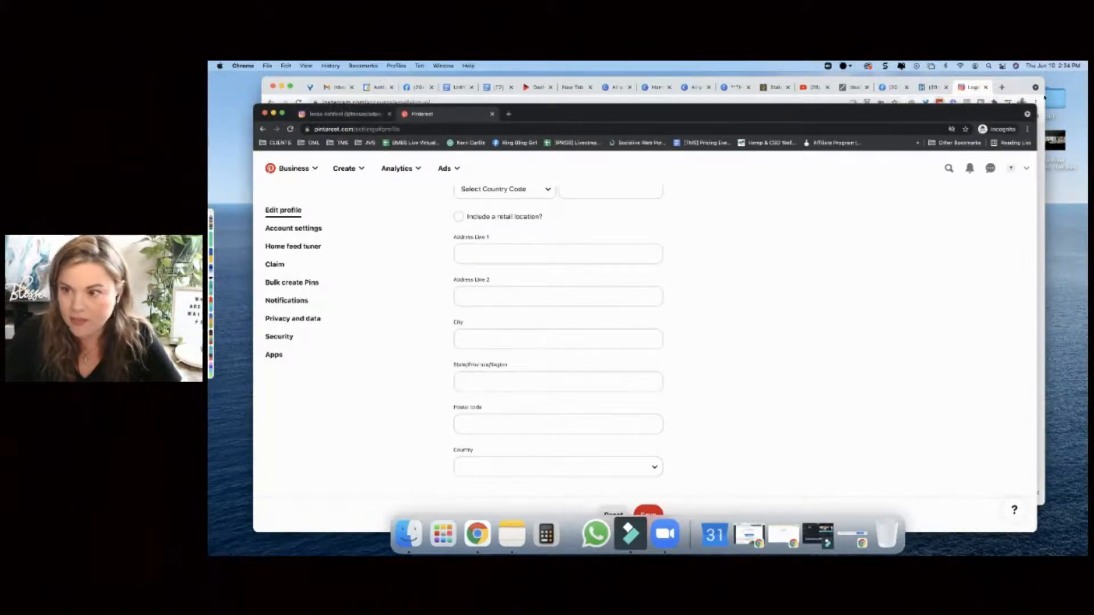
{"action": "left_click_drag", "start_coordinate": [991, 118], "coordinate": [992, 87]}
{"action": "left_click", "coordinate": [648, 482]}
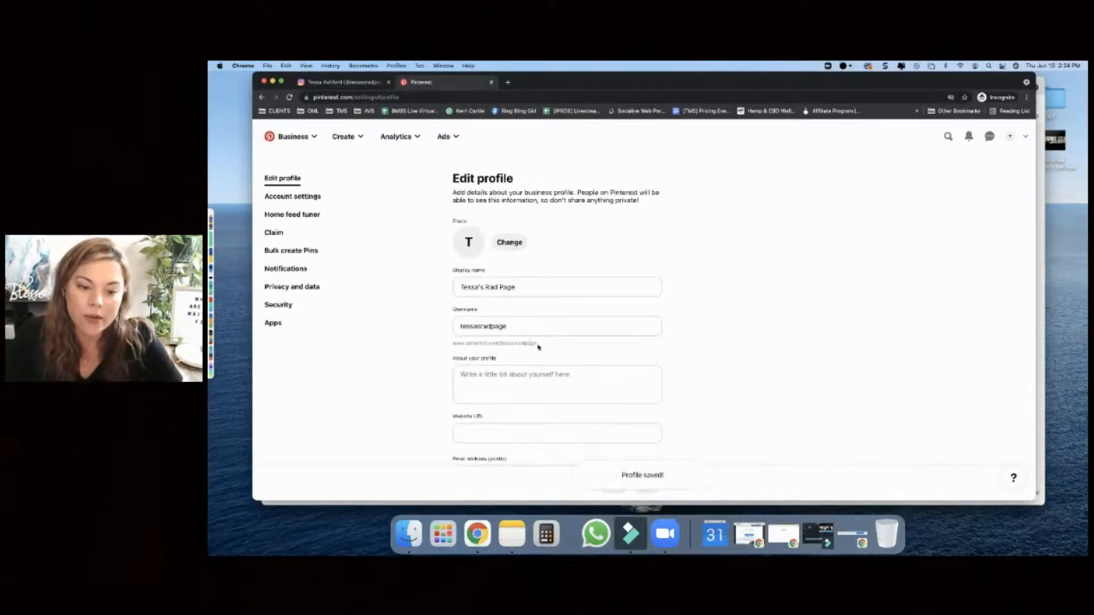
{"action": "left_click_drag", "start_coordinate": [537, 344], "coordinate": [452, 344]}
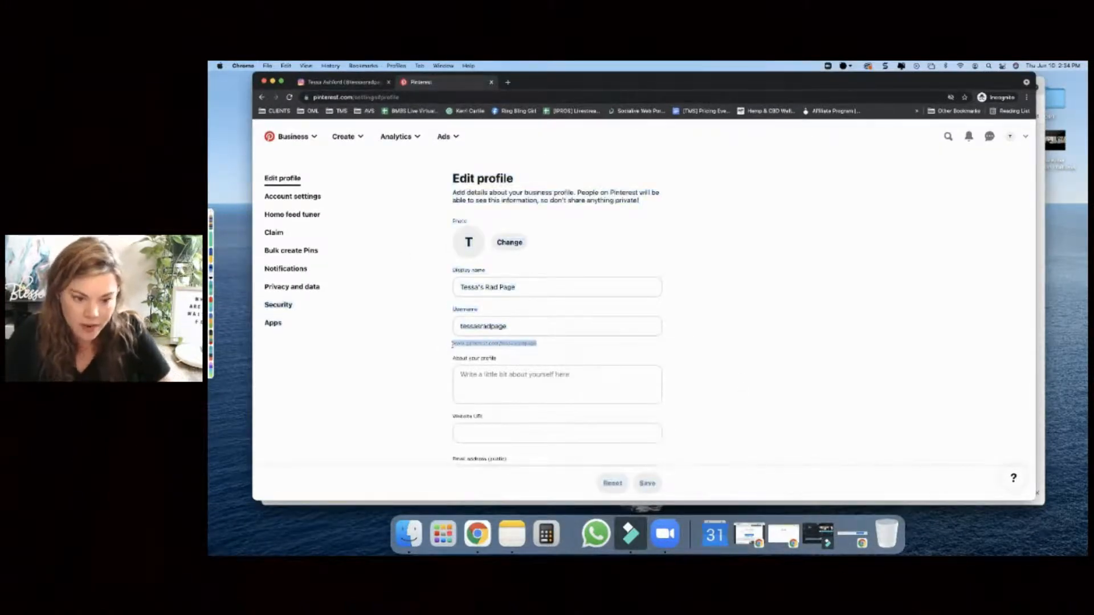
Load the copied Pinterest profile address in a new private tab, then open another tab
{"action": "left_click", "coordinate": [508, 82]}
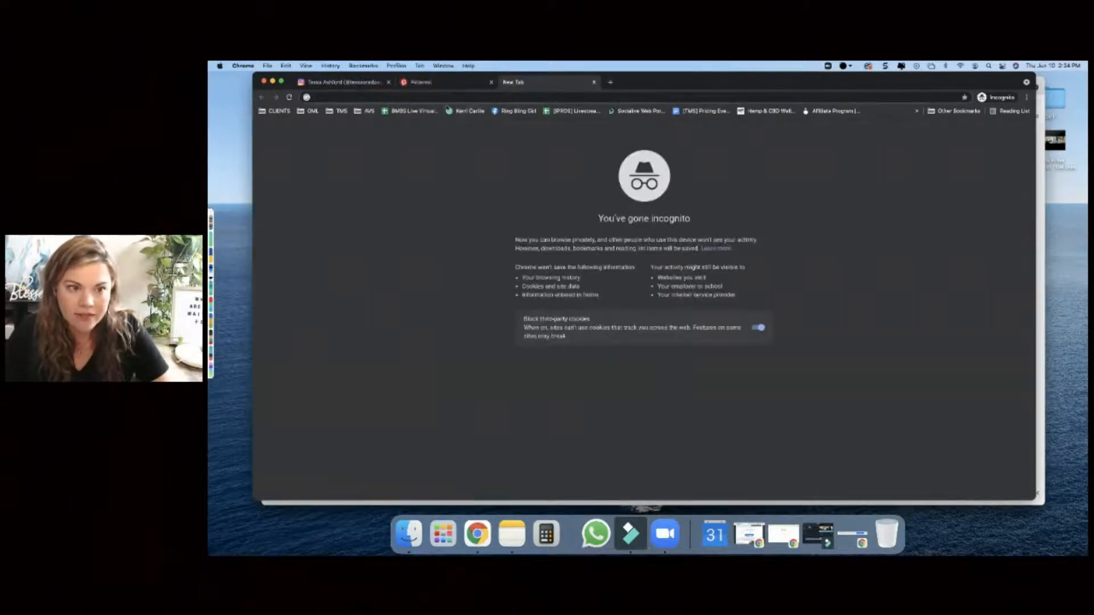
{"action": "type", "text": "www.pinterest.com/tessaradpage"}
{"action": "key", "text": "Return"}
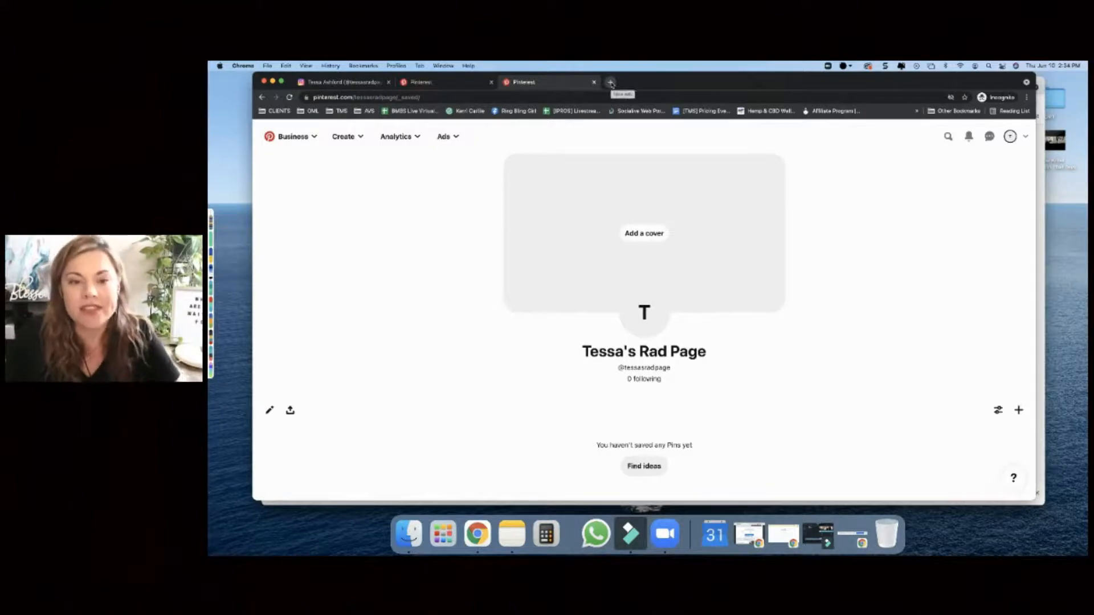
{"action": "left_click", "coordinate": [611, 83]}
Go to twitter.com and start a new account named Tessa's Rad Page
{"action": "type", "text": "twitter.com"}
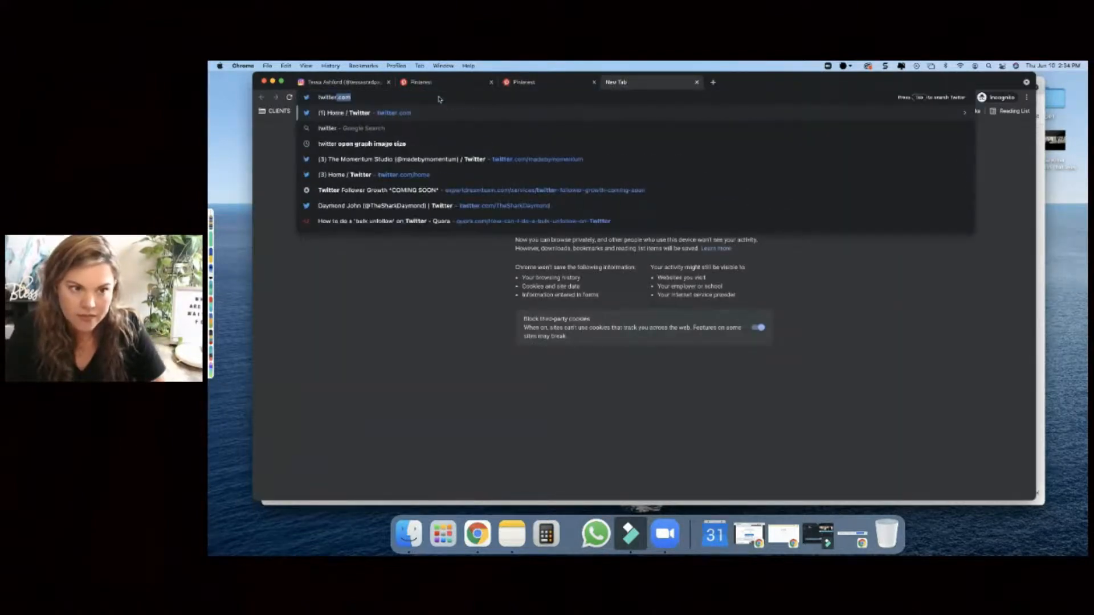
{"action": "key", "text": "Return"}
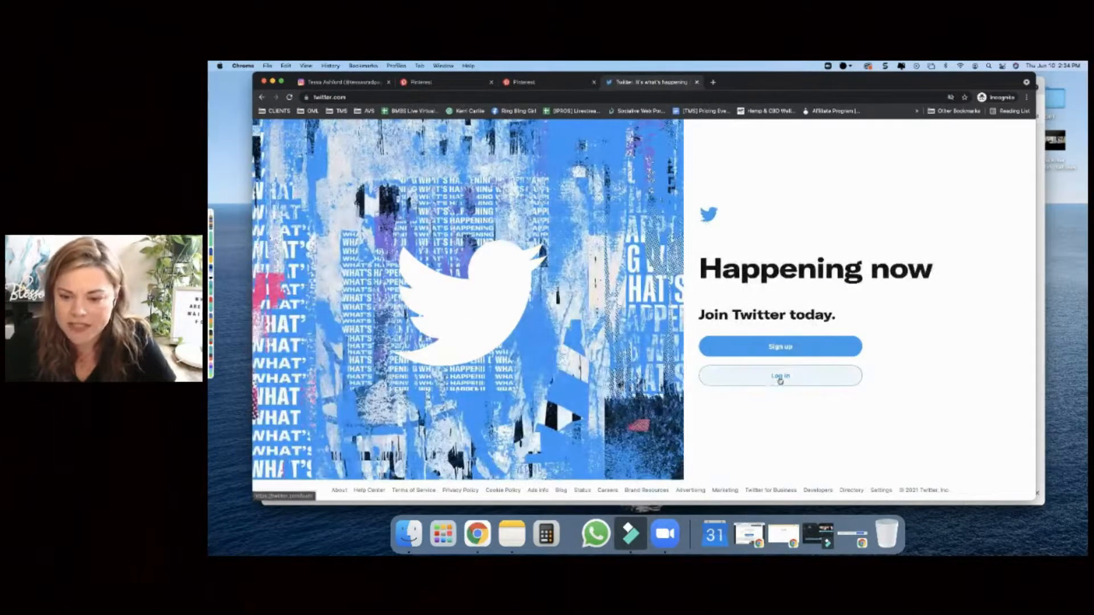
{"action": "left_click", "coordinate": [792, 348]}
{"action": "type", "text": "Tess"}
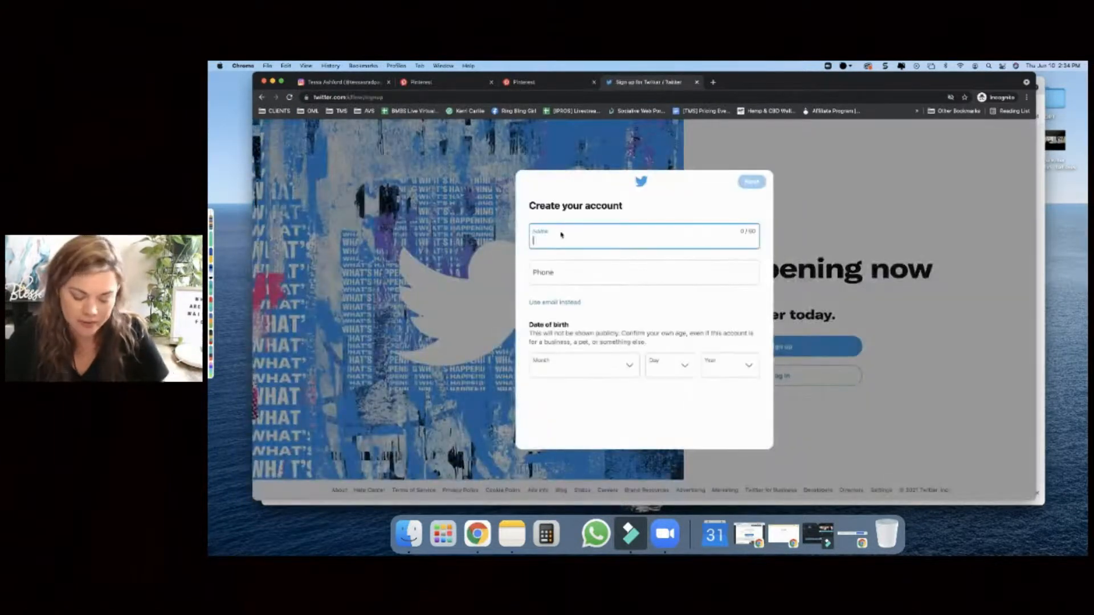
{"action": "type", "text": "a"}
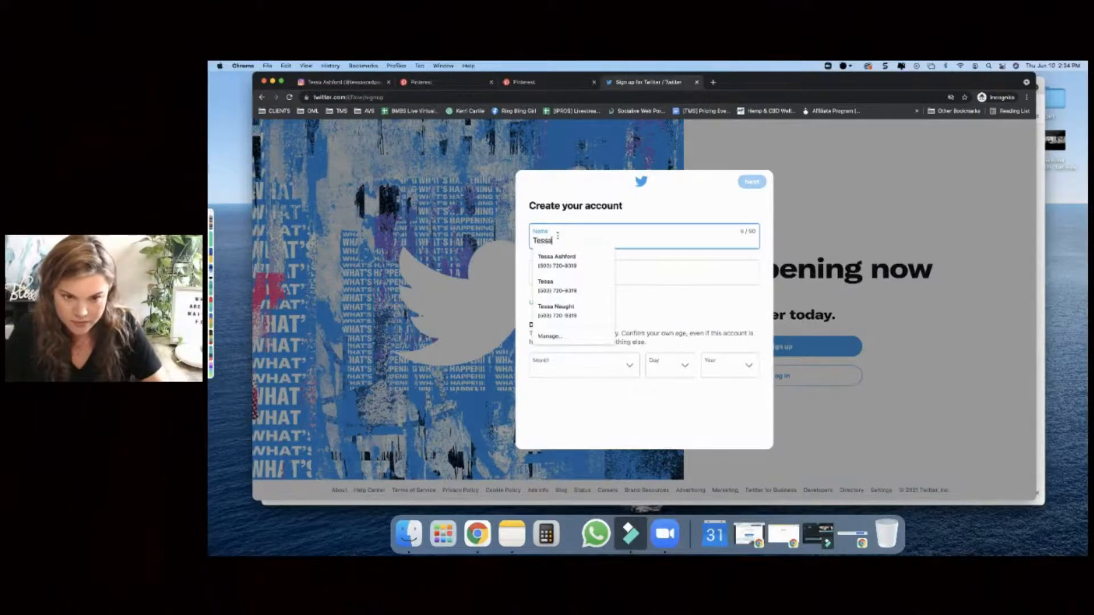
{"action": "type", "text": "'s Rad P"}
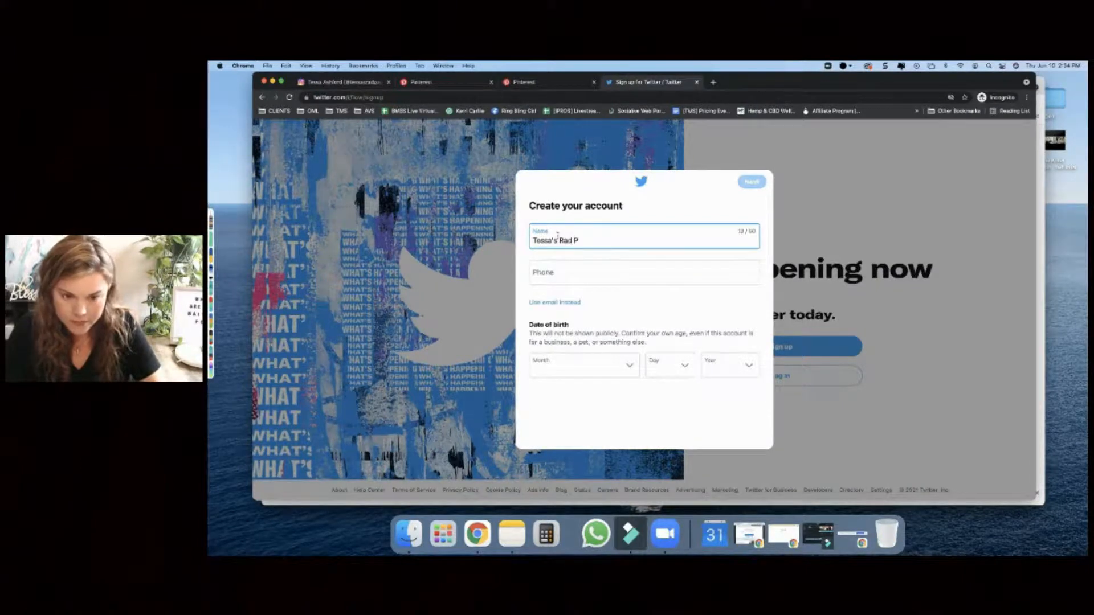
{"action": "type", "text": "age"}
{"action": "left_click", "coordinate": [570, 273]}
{"action": "left_click", "coordinate": [603, 370]}
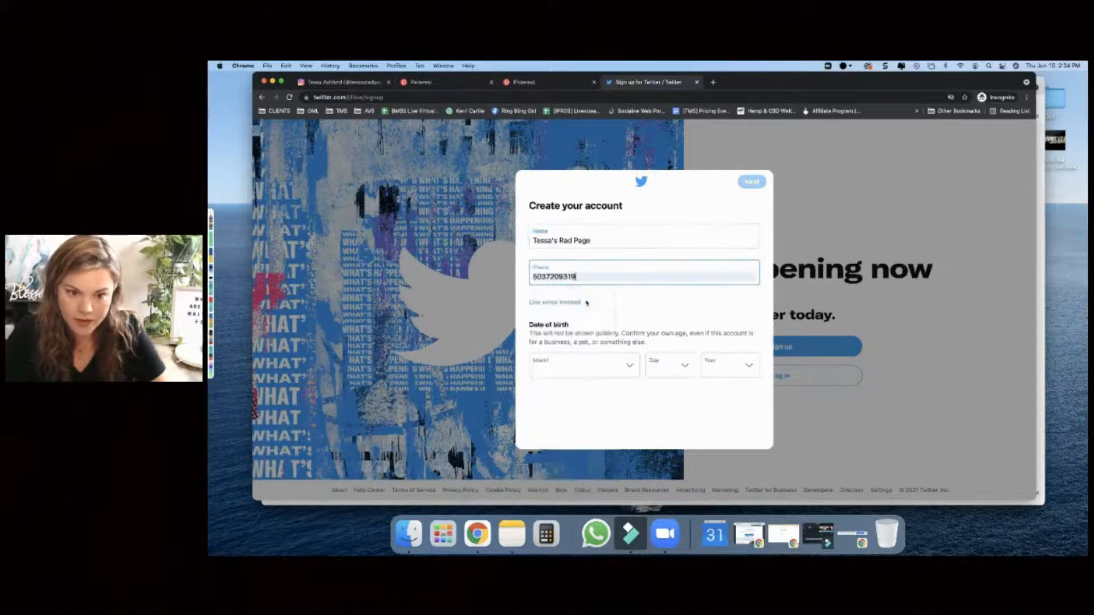
{"action": "left_click", "coordinate": [603, 371]}
{"action": "left_click", "coordinate": [599, 378]}
{"action": "left_click", "coordinate": [674, 366]}
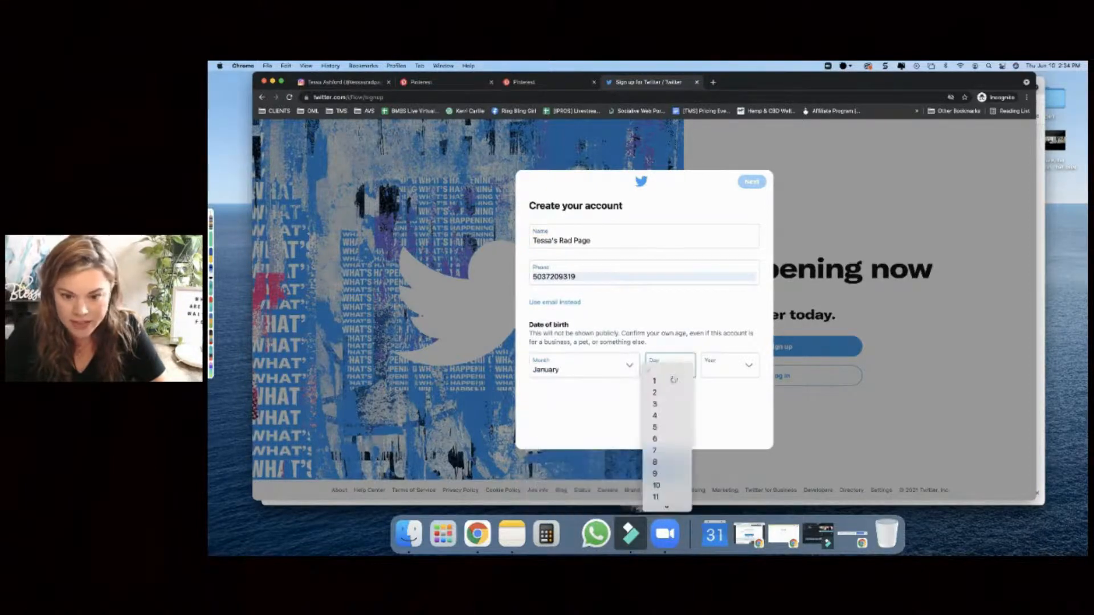
{"action": "left_click", "coordinate": [686, 381]}
{"action": "left_click", "coordinate": [730, 366]}
{"action": "scroll", "coordinate": [727, 433], "scroll_direction": "down", "scroll_amount": 10}
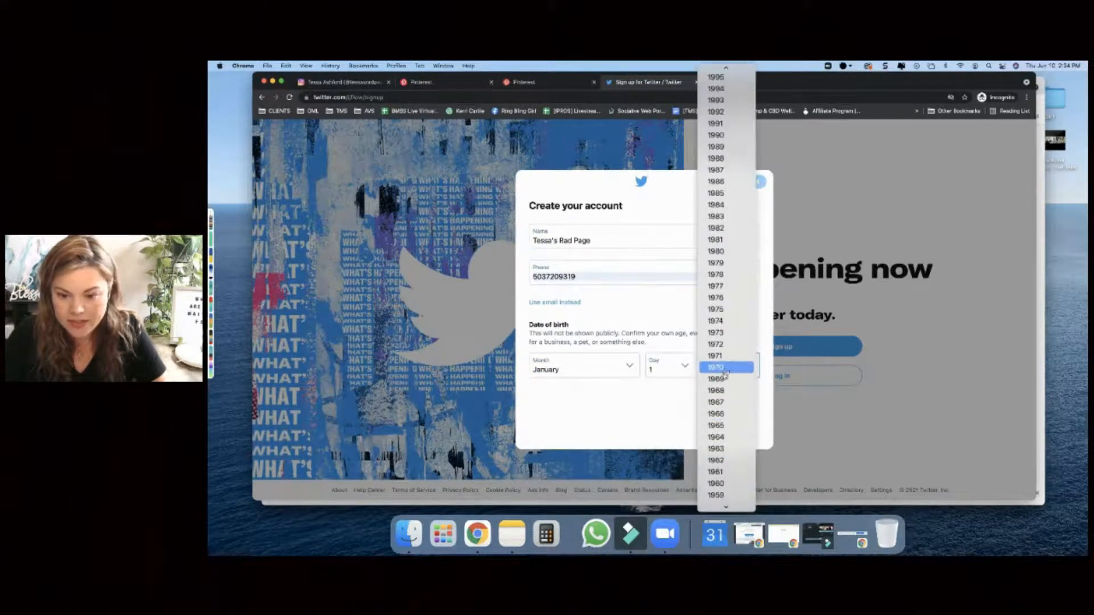
{"action": "left_click", "coordinate": [727, 404]}
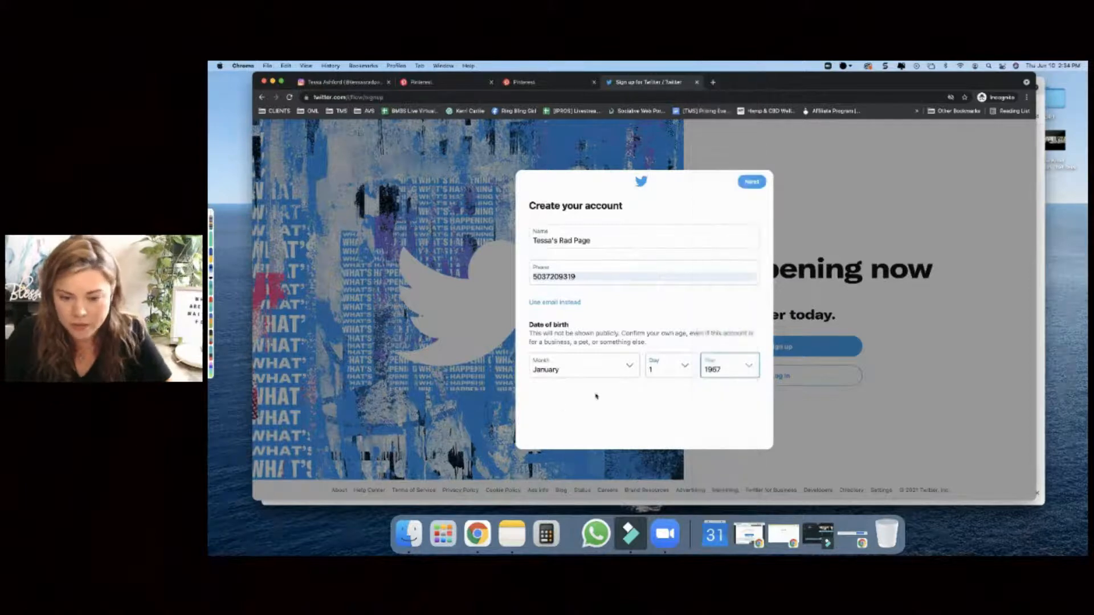
Turn off tracking of Twitter content across the web and submit the sign-up
{"action": "left_click", "coordinate": [752, 182]}
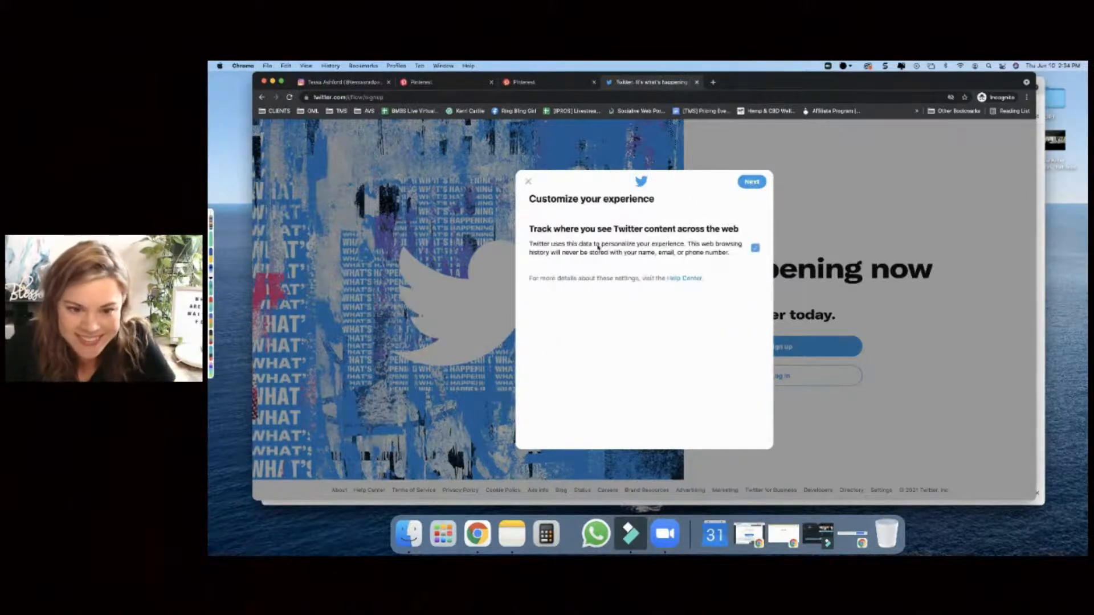
{"action": "left_click", "coordinate": [755, 247]}
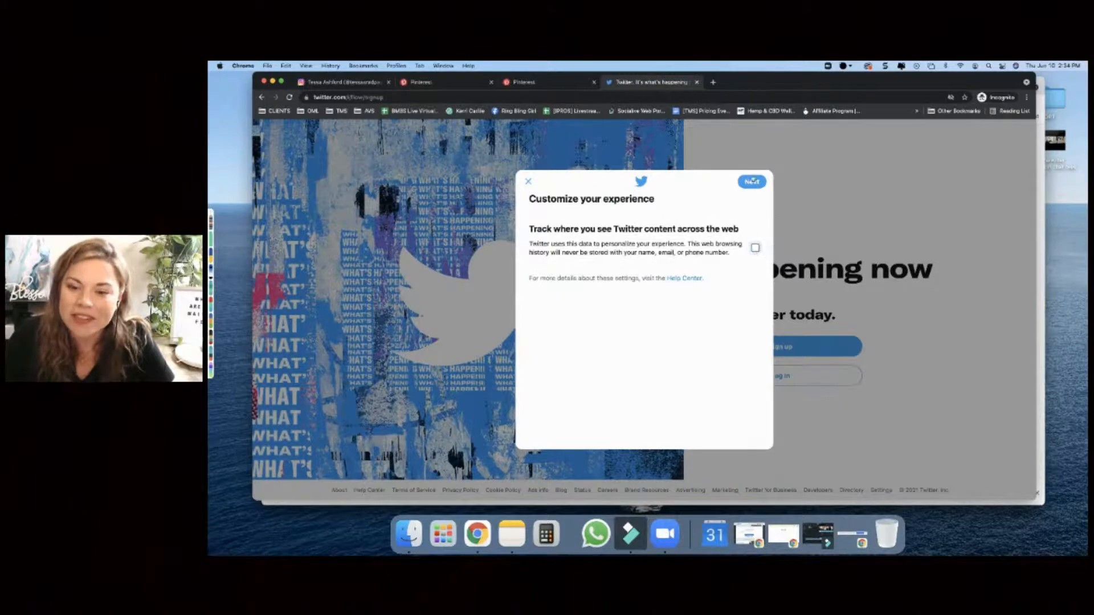
{"action": "left_click", "coordinate": [753, 181]}
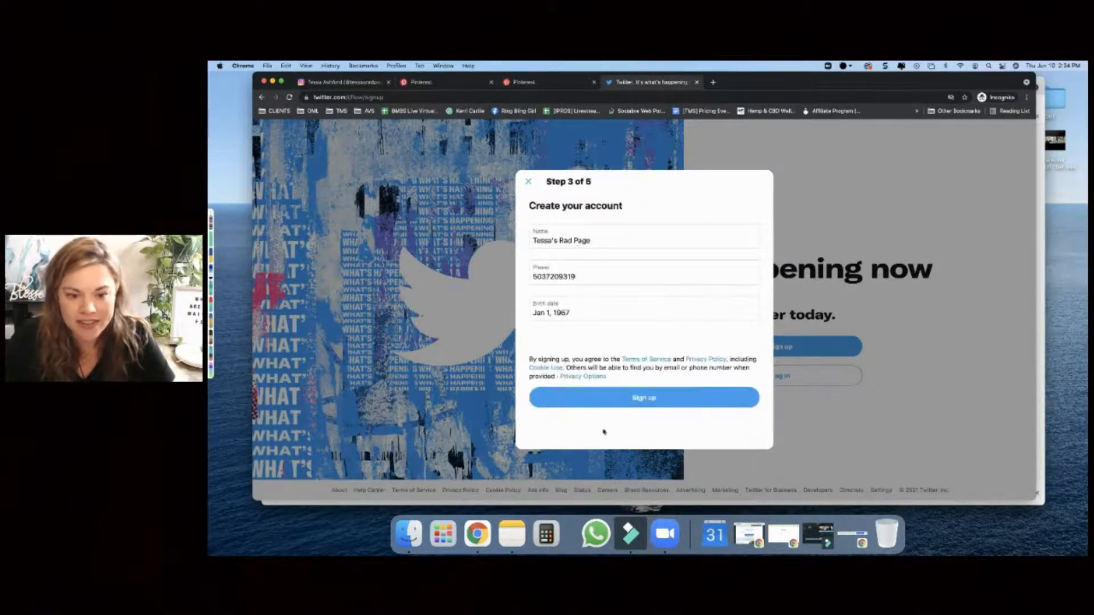
{"action": "left_click", "coordinate": [644, 398]}
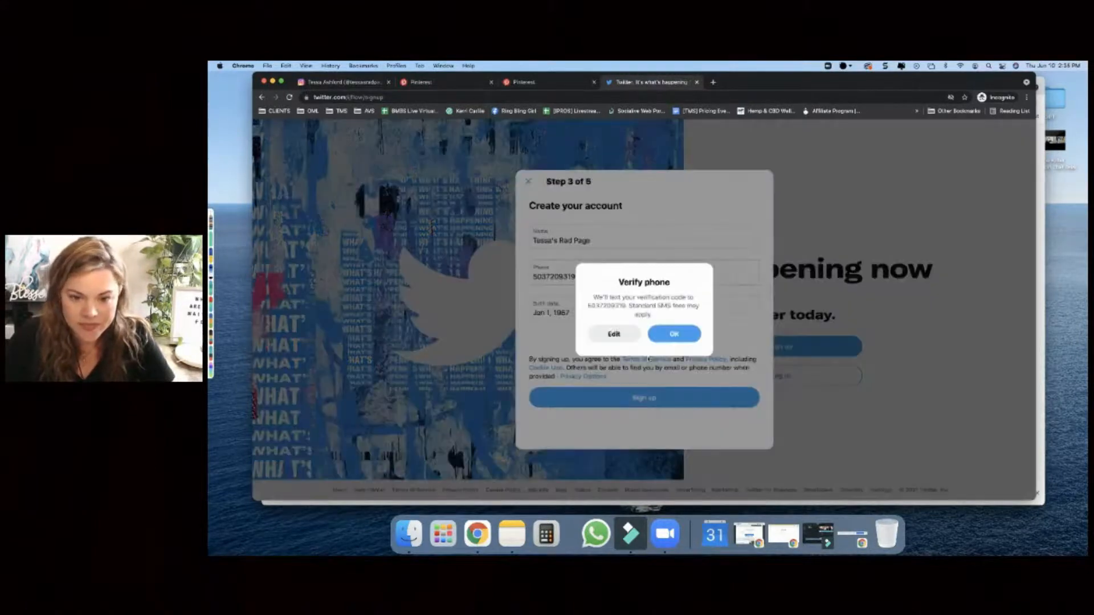
Have the verification code sent by text and enter the received code
{"action": "left_click", "coordinate": [670, 335]}
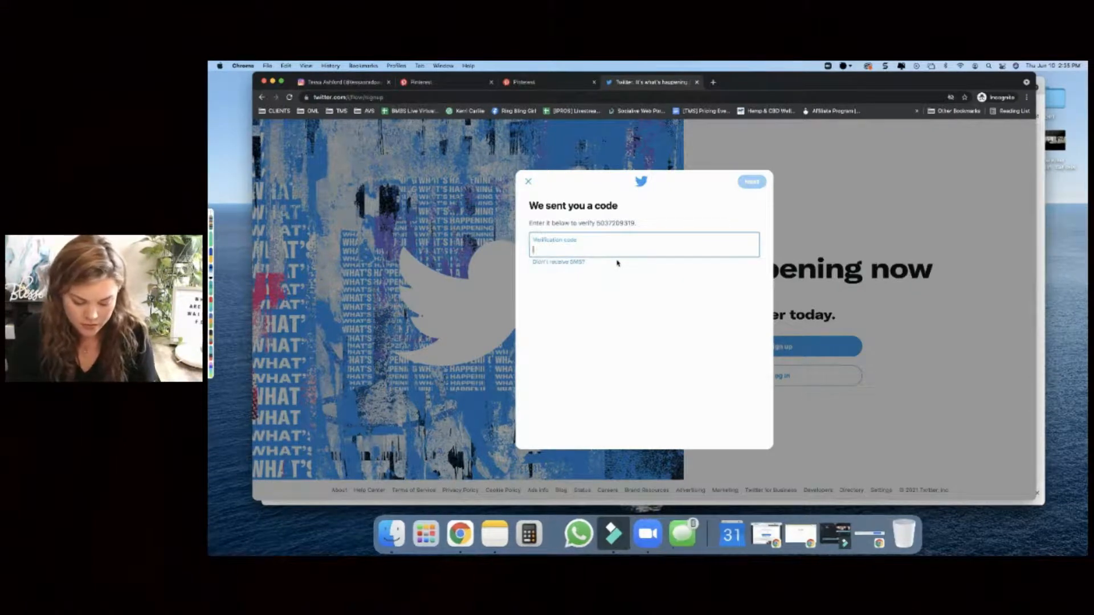
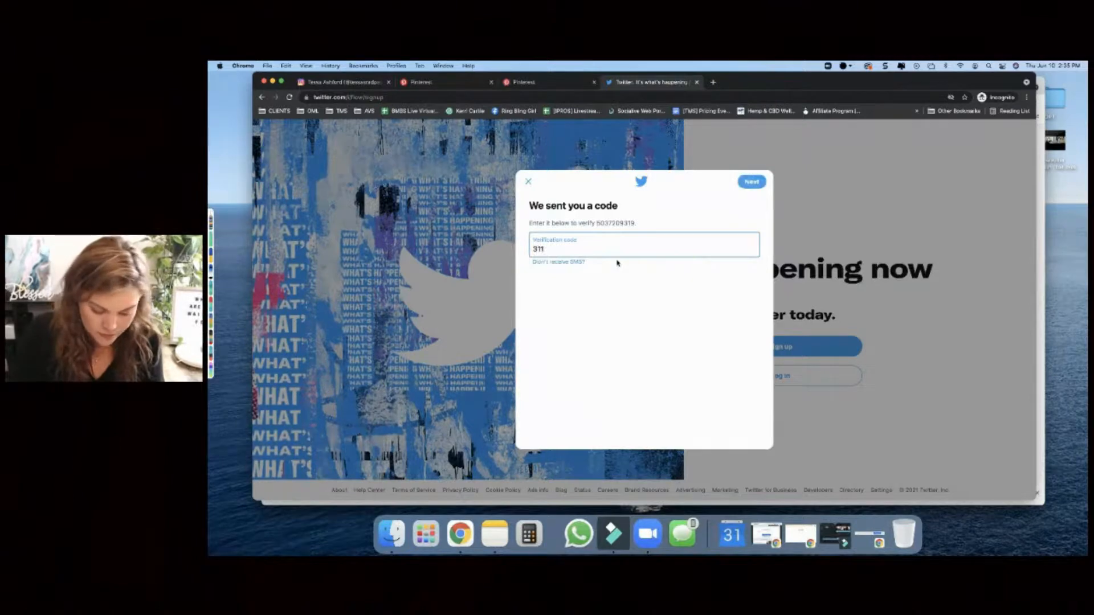
{"action": "key", "text": "Return"}
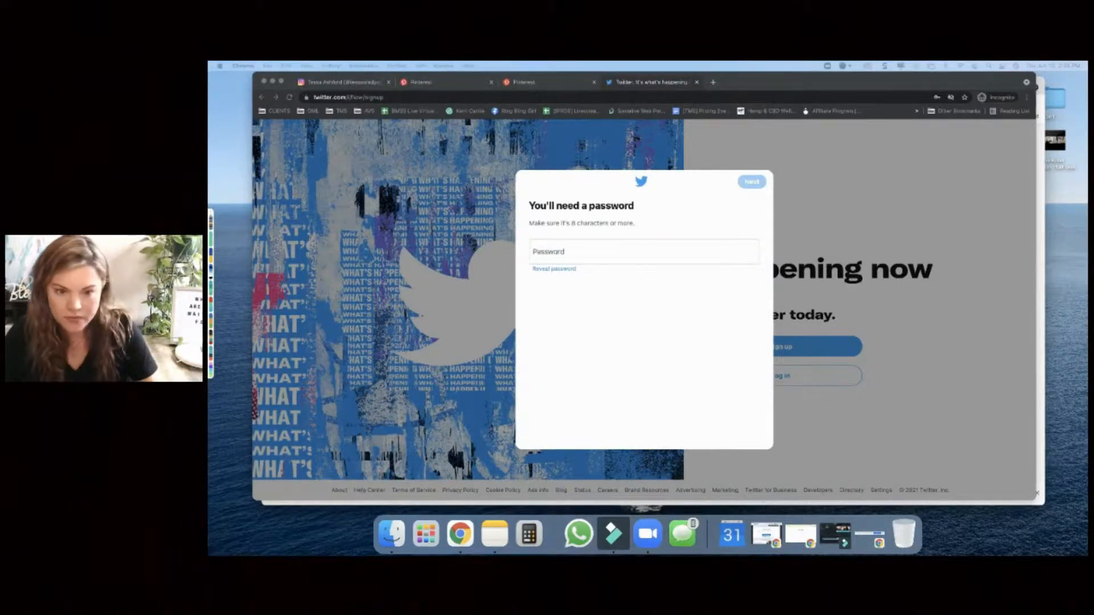
Paste the account password and continue signup
{"action": "left_click", "coordinate": [572, 252]}
{"action": "key", "text": "super+v"}
{"action": "left_click", "coordinate": [762, 182]}
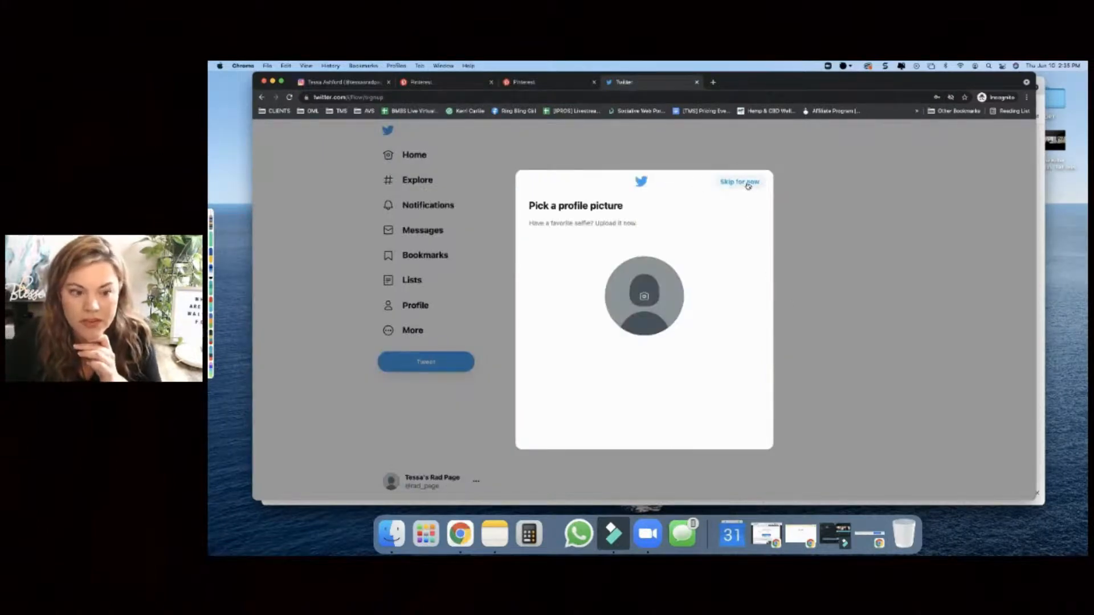
Skip the profile picture, bio, interests, follow suggestions and notifications steps
{"action": "left_click", "coordinate": [743, 183]}
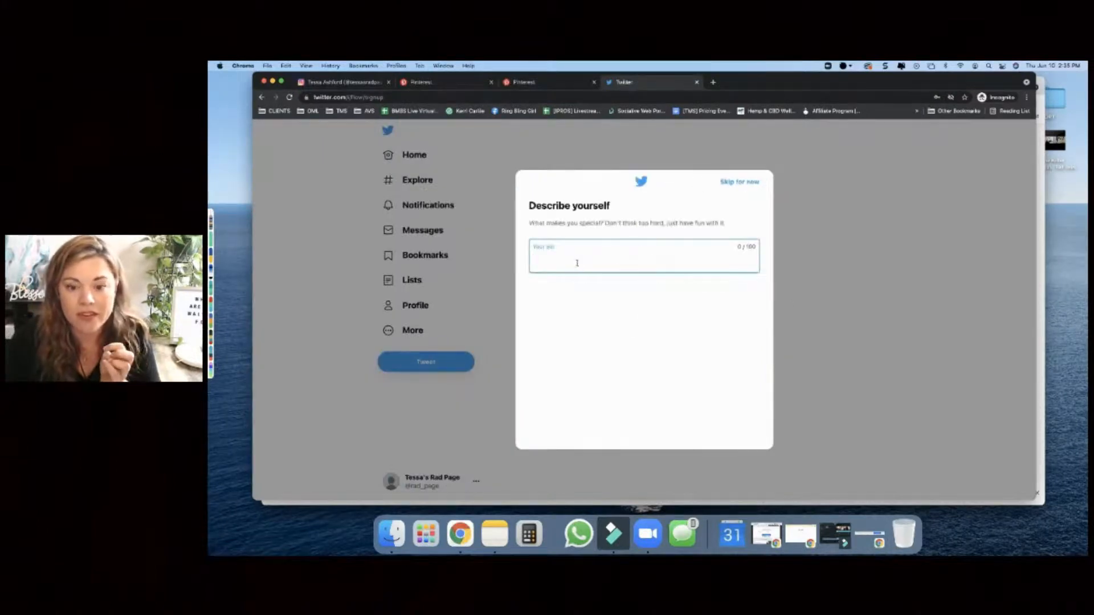
{"action": "left_click", "coordinate": [739, 181]}
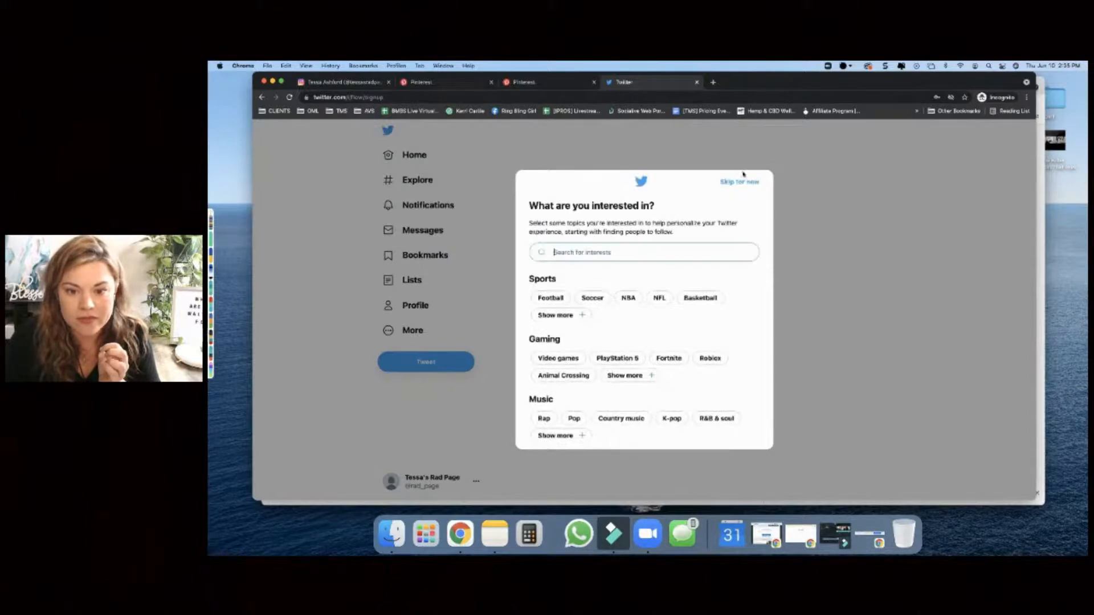
{"action": "left_click", "coordinate": [740, 182]}
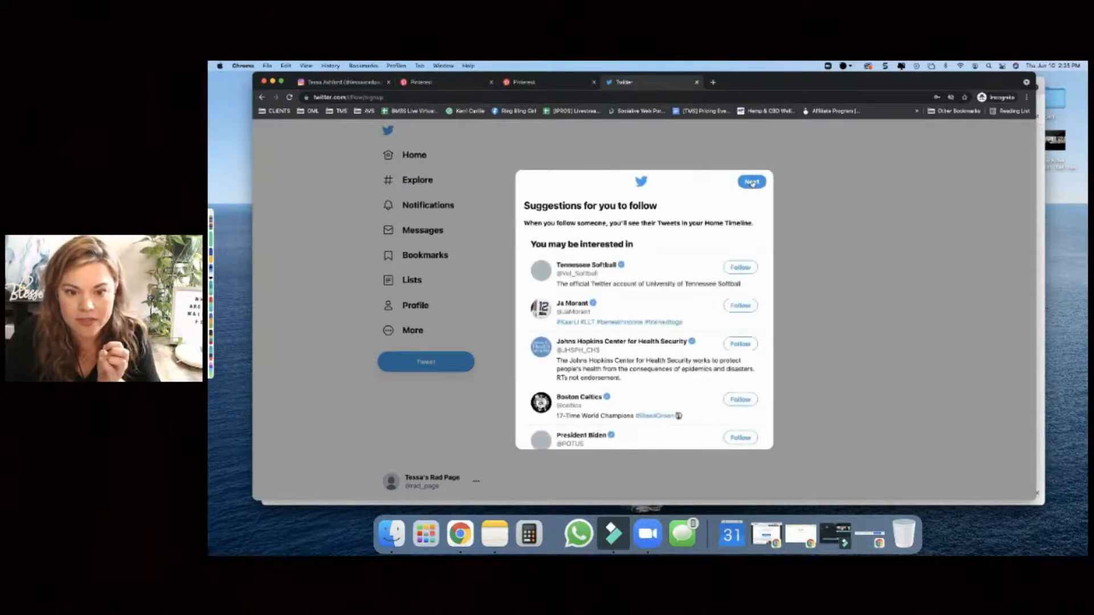
{"action": "left_click", "coordinate": [753, 182]}
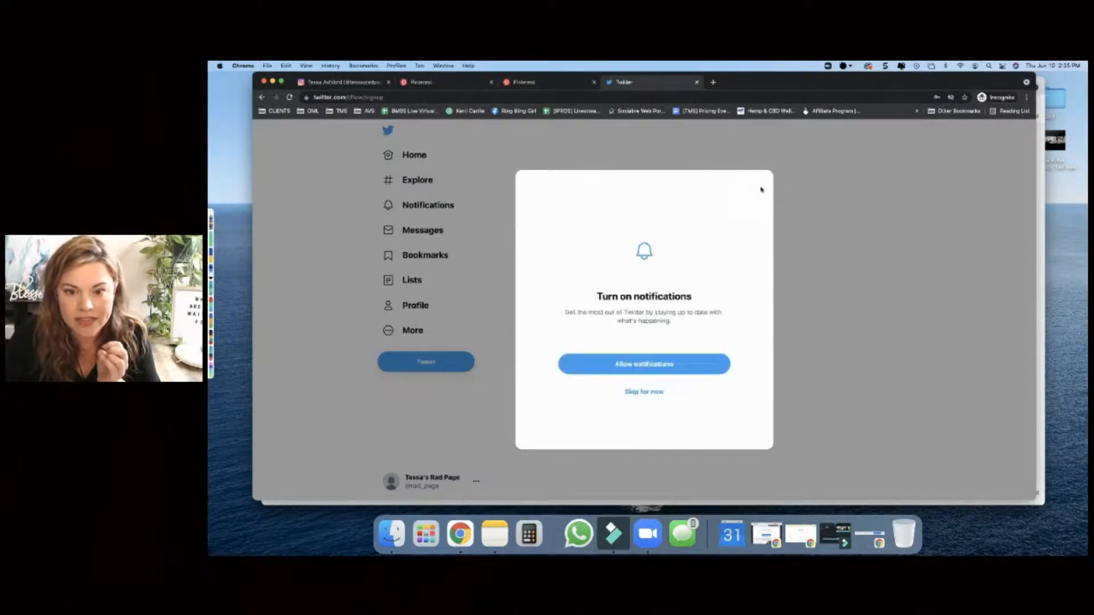
{"action": "left_click", "coordinate": [647, 393]}
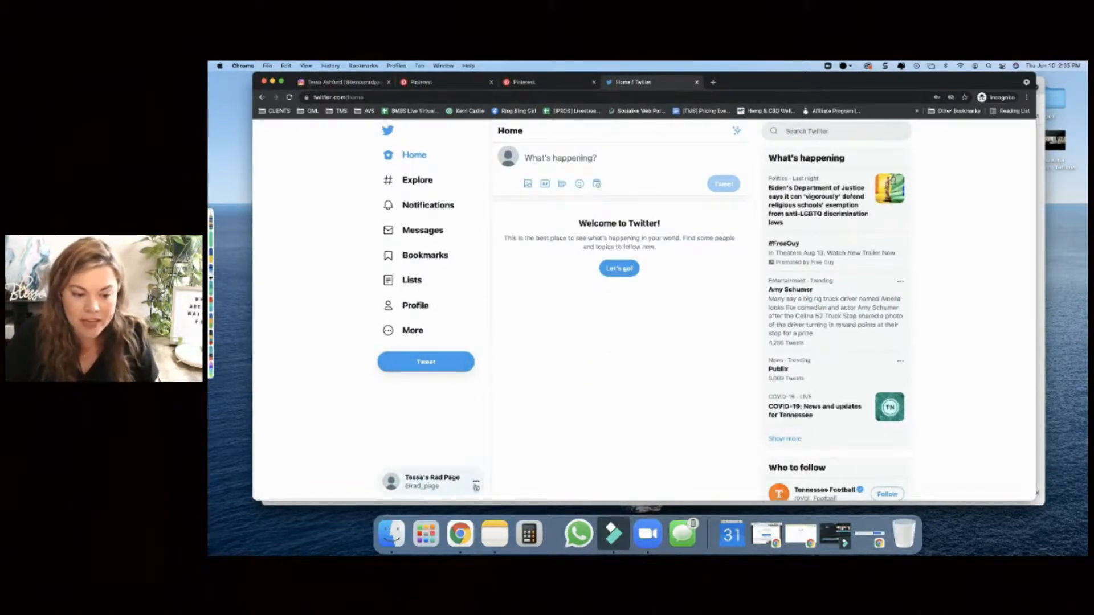
{"action": "left_click", "coordinate": [482, 484]}
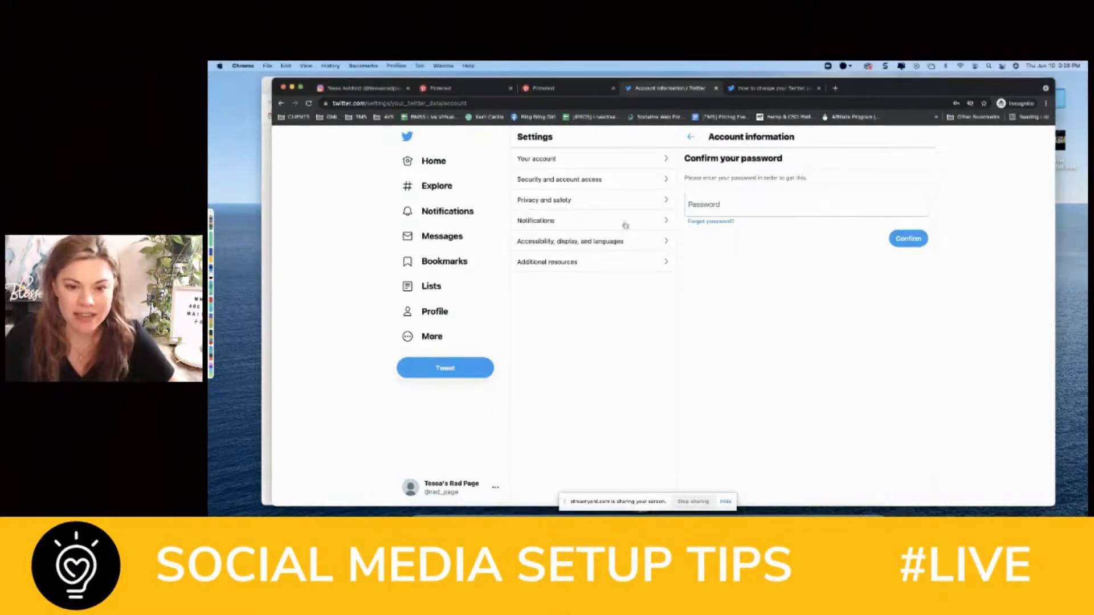
{"action": "left_click", "coordinate": [433, 167]}
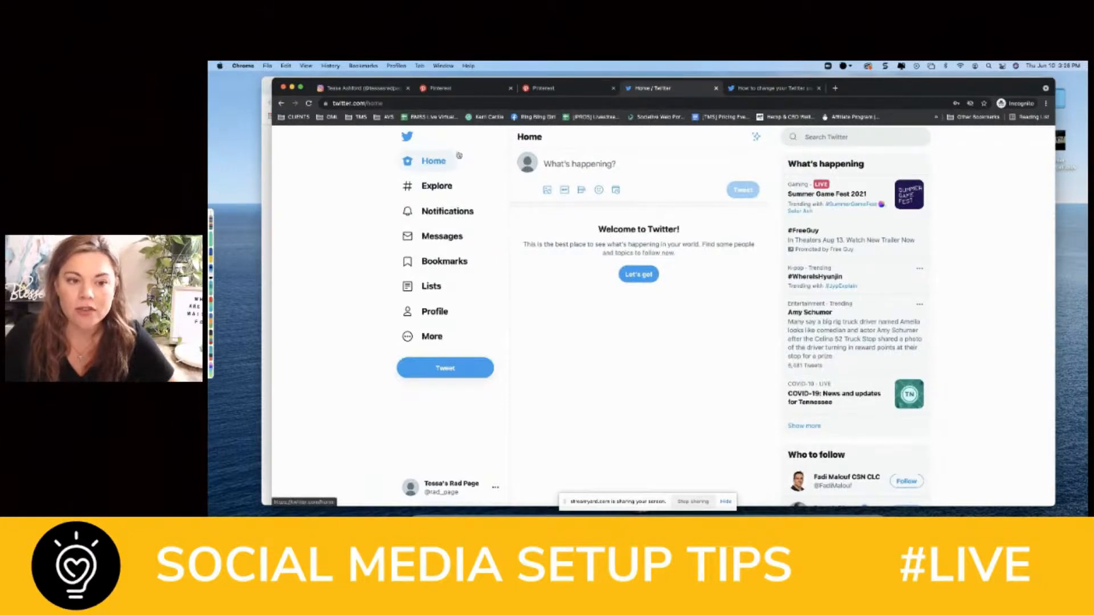
Open Account information in Settings and privacy, confirm the password, and open Username
{"action": "left_click", "coordinate": [428, 338]}
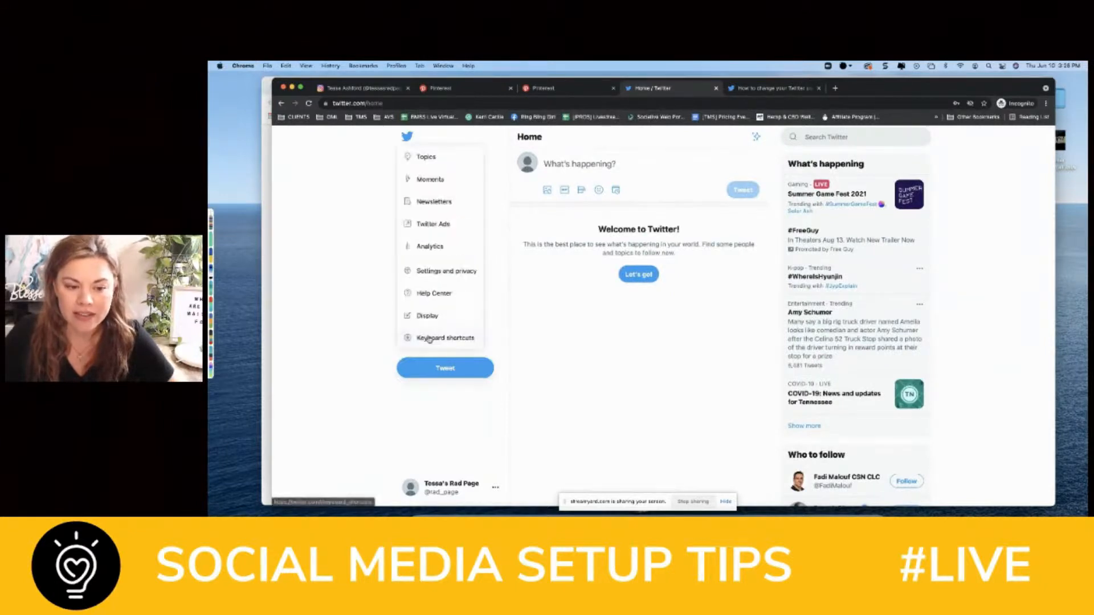
{"action": "left_click", "coordinate": [449, 273]}
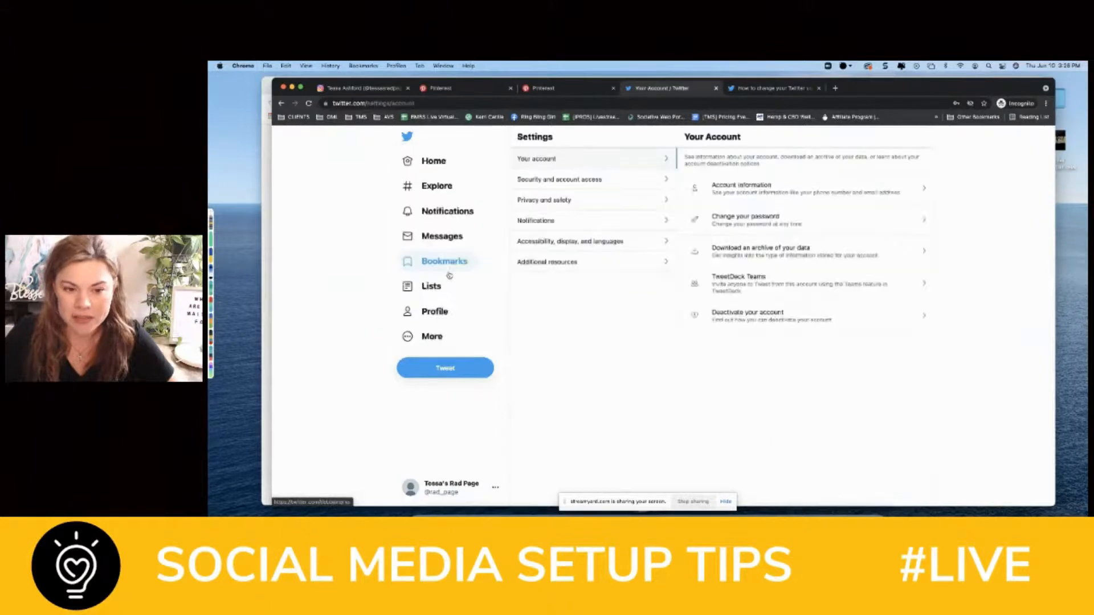
{"action": "left_click", "coordinate": [740, 189]}
{"action": "left_click", "coordinate": [739, 207]}
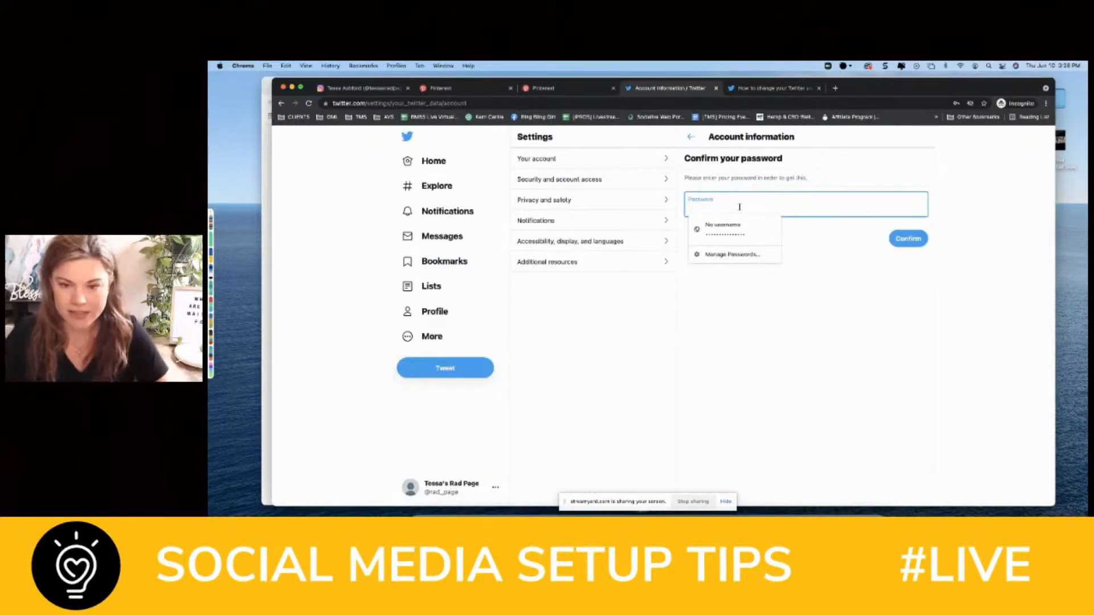
{"action": "key", "text": "super+v"}
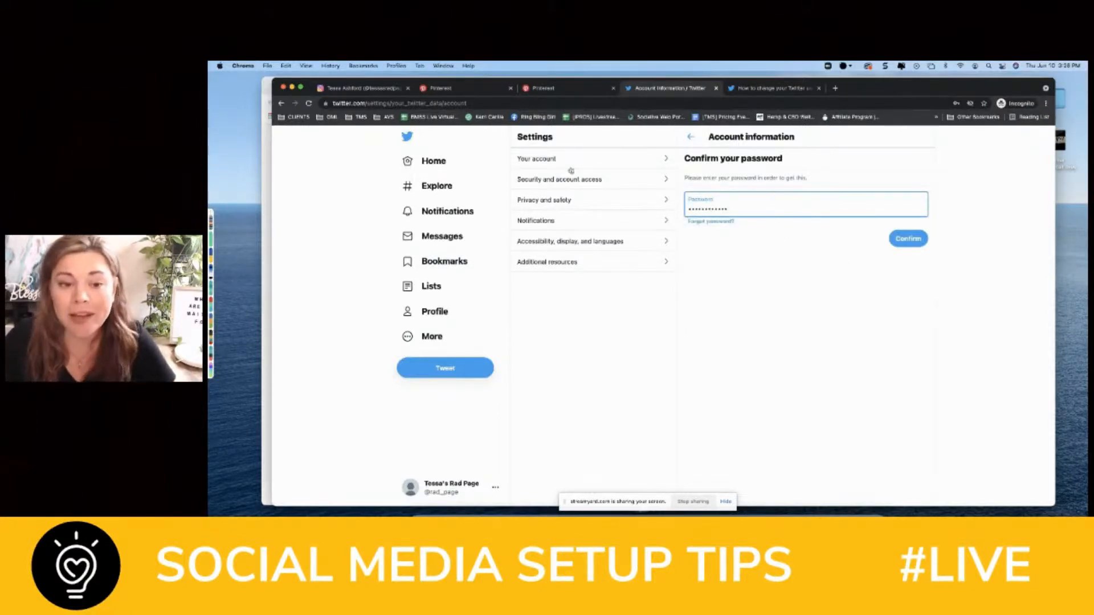
{"action": "left_click", "coordinate": [914, 239]}
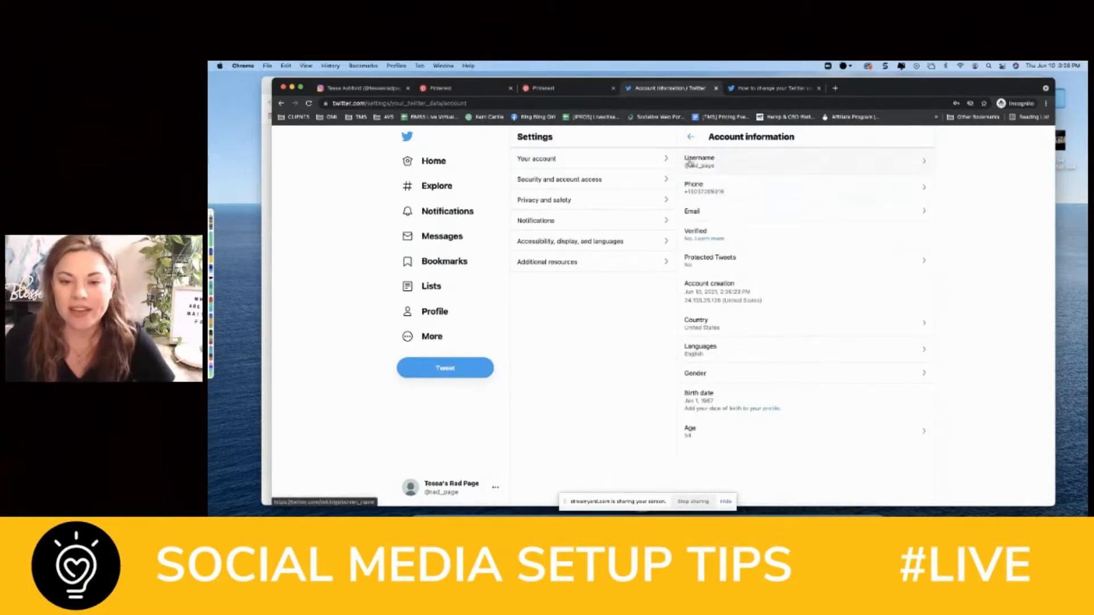
{"action": "left_click", "coordinate": [697, 161]}
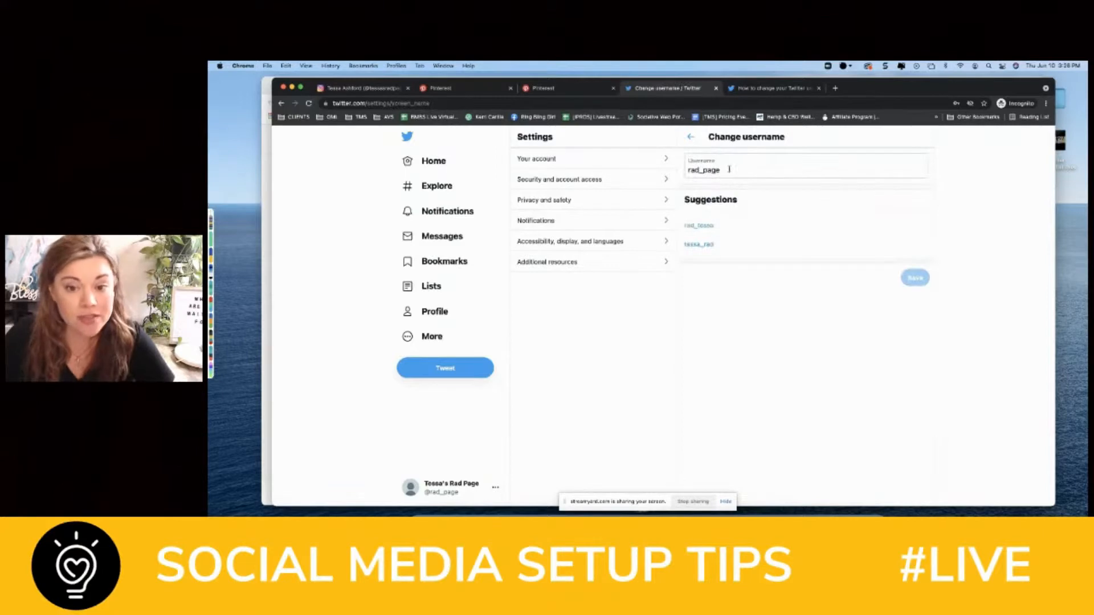
Replace the username rad_page with tessasradpage and save it
{"action": "left_click_drag", "start_coordinate": [724, 170], "coordinate": [676, 168]}
{"action": "type", "text": "tessas"}
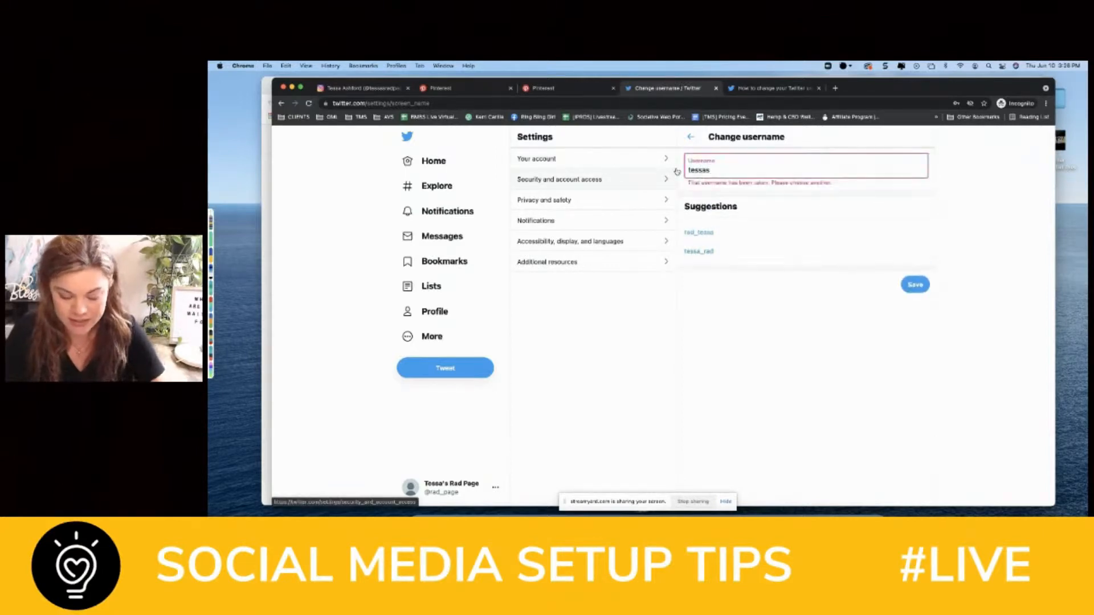
{"action": "type", "text": "radpage"}
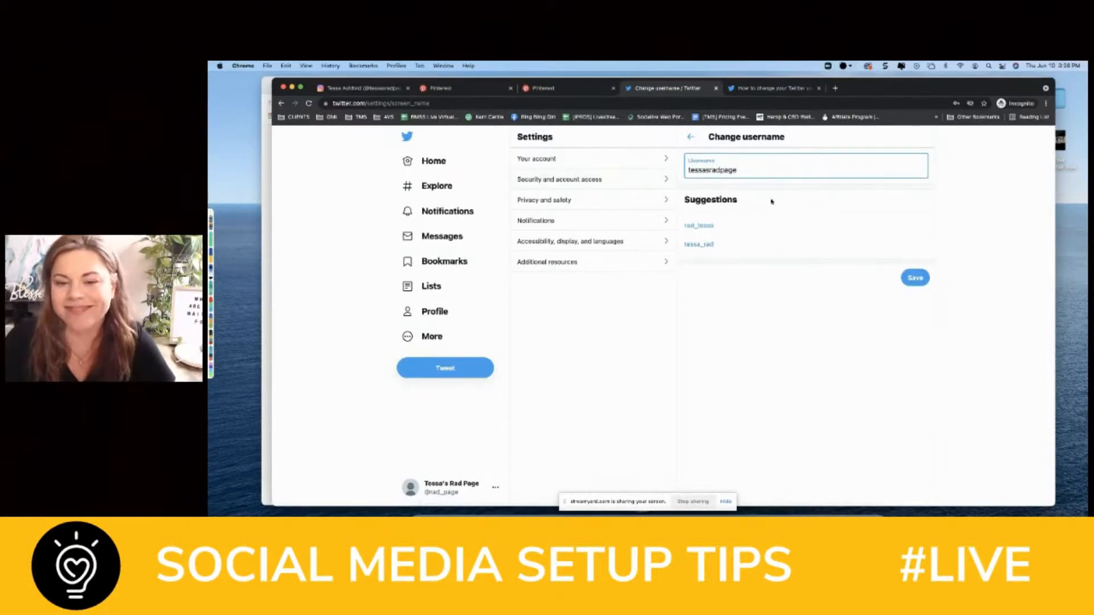
{"action": "left_click", "coordinate": [765, 194]}
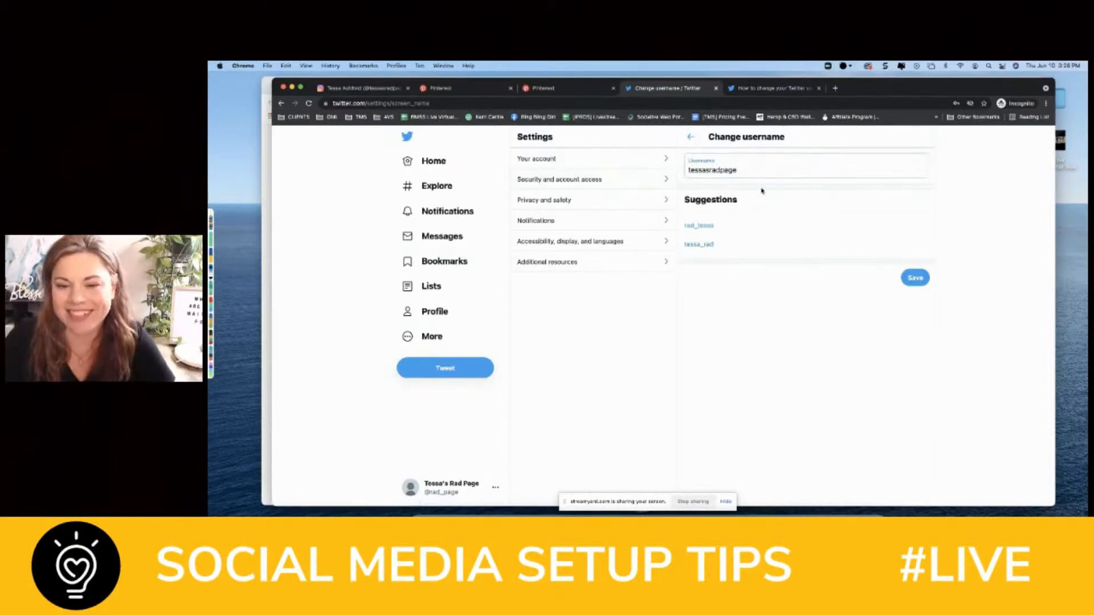
{"action": "left_click", "coordinate": [915, 278]}
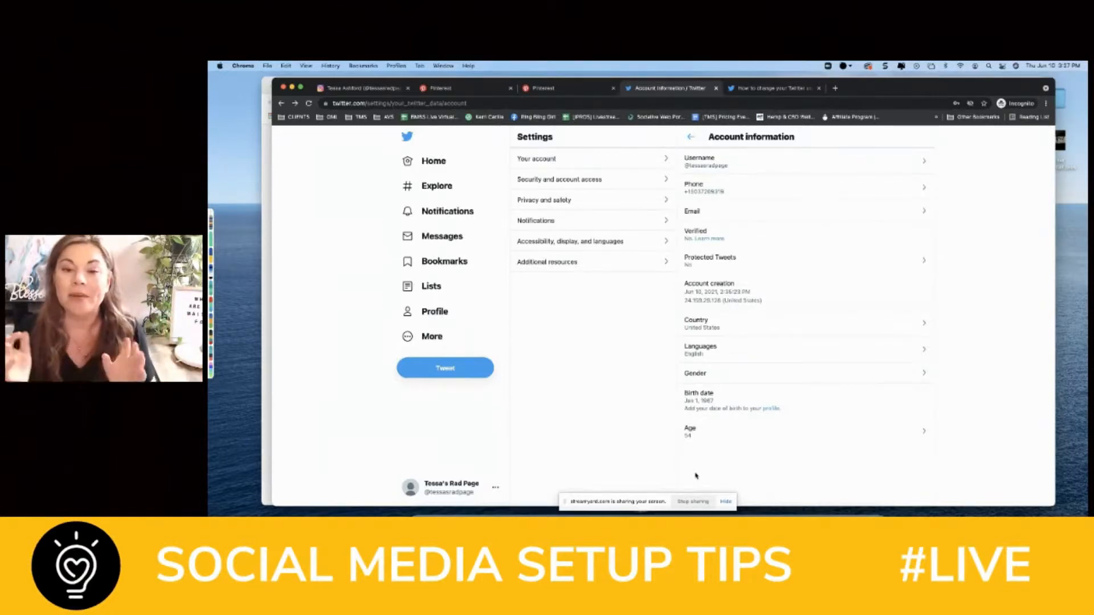
Go to twitter.com/tessasradpage to view the profile under its new username
{"action": "left_click", "coordinate": [439, 495]}
{"action": "left_click", "coordinate": [476, 104]}
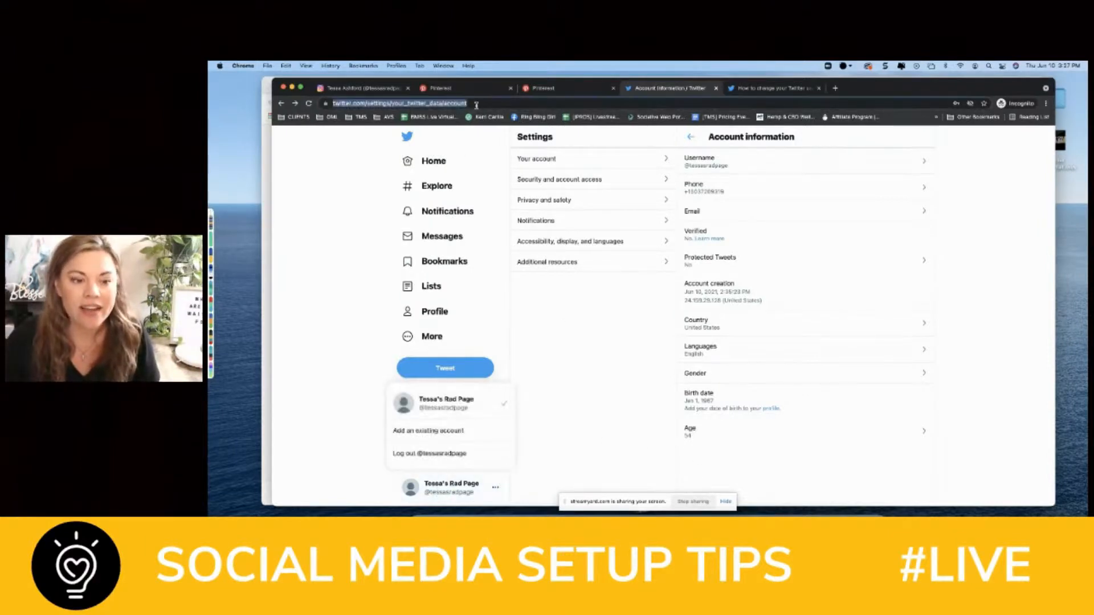
{"action": "left_click_drag", "start_coordinate": [476, 104], "coordinate": [387, 103]}
{"action": "type", "text": "tessas"}
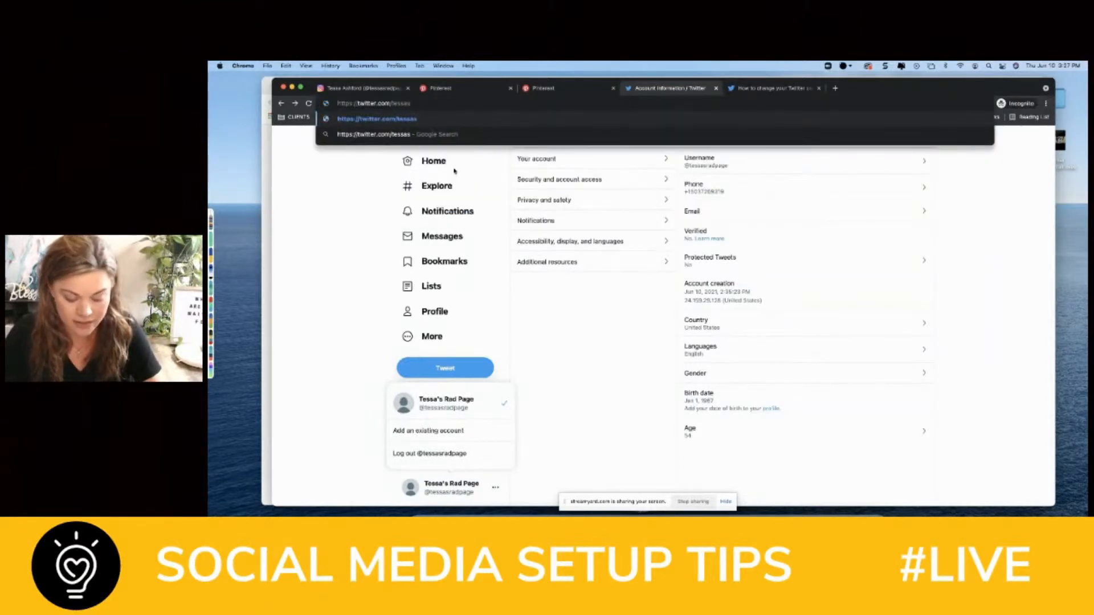
{"action": "type", "text": "radpage"}
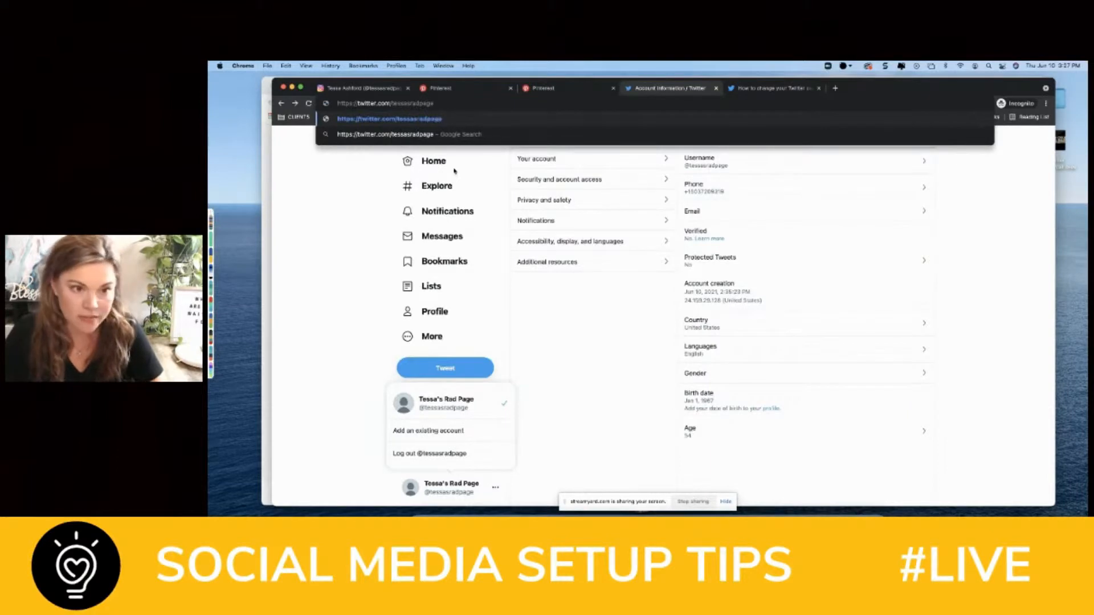
{"action": "type", "text": ".com"}
{"action": "key", "text": "BackSpace"}
{"action": "key", "text": "BackSpace"}
{"action": "key", "text": "BackSpace"}
{"action": "key", "text": "BackSpace"}
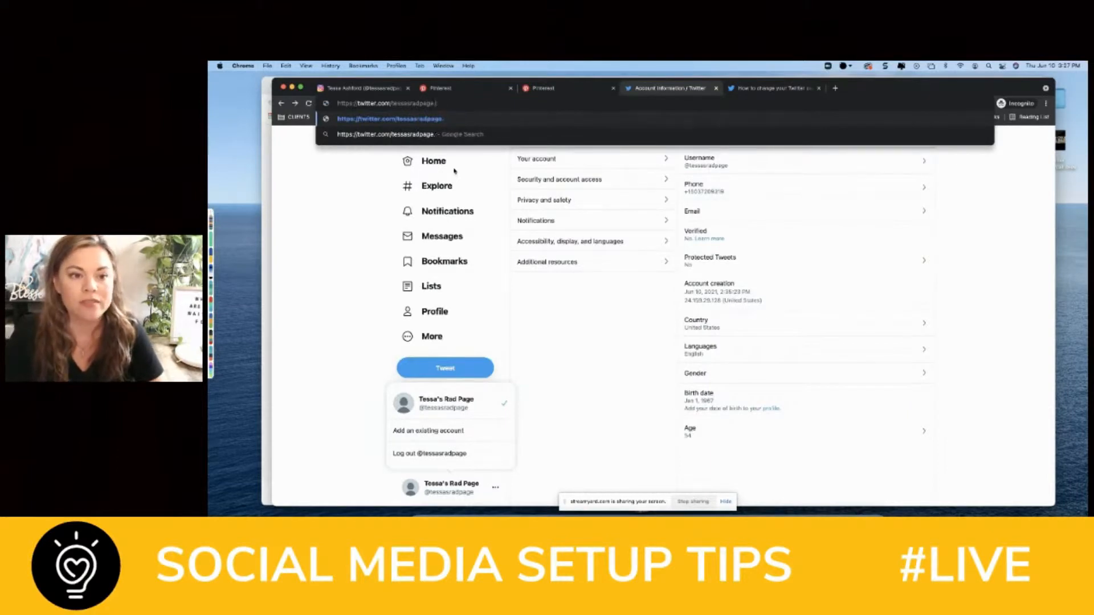
{"action": "key", "text": "Return"}
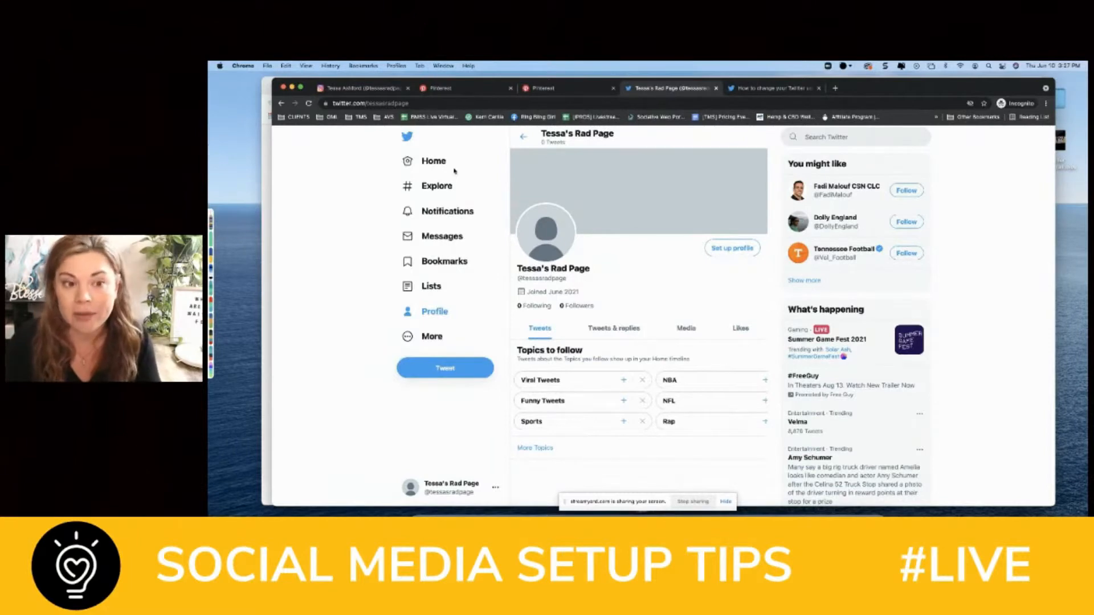
{"action": "left_click", "coordinate": [421, 103]}
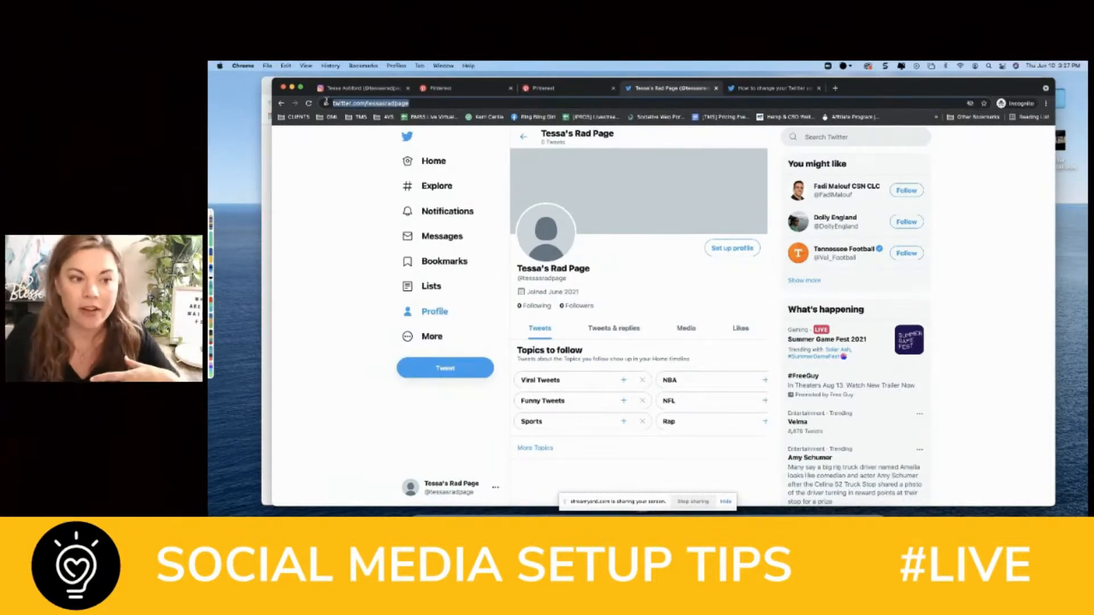